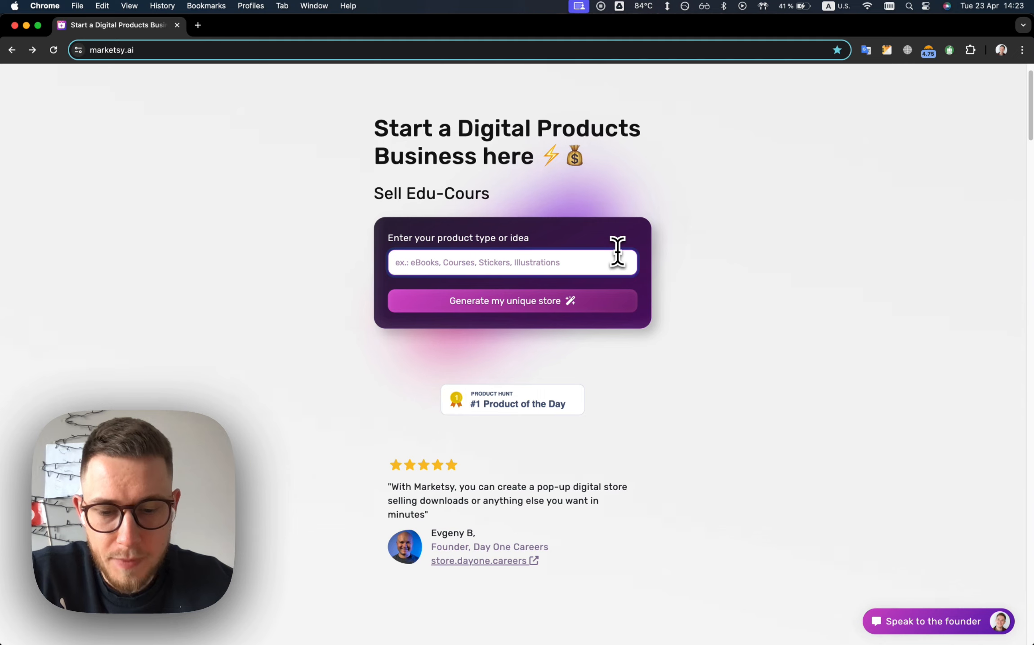
- Generate a unique store from the product idea "Anti procrastination courses"
type("Anti procrastination")
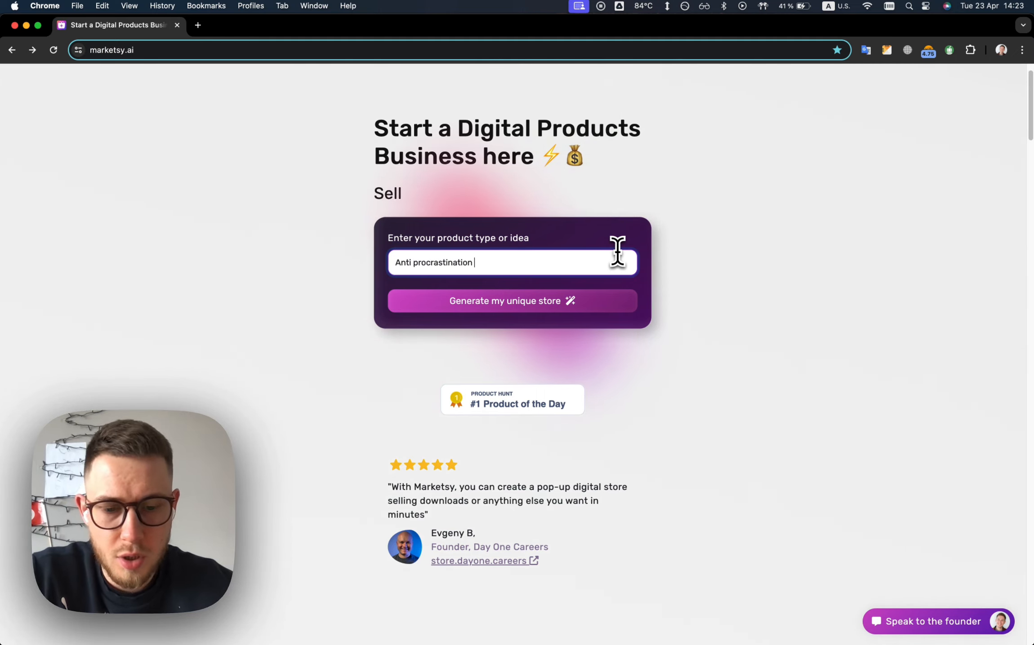
type(" courses")
key("Return")
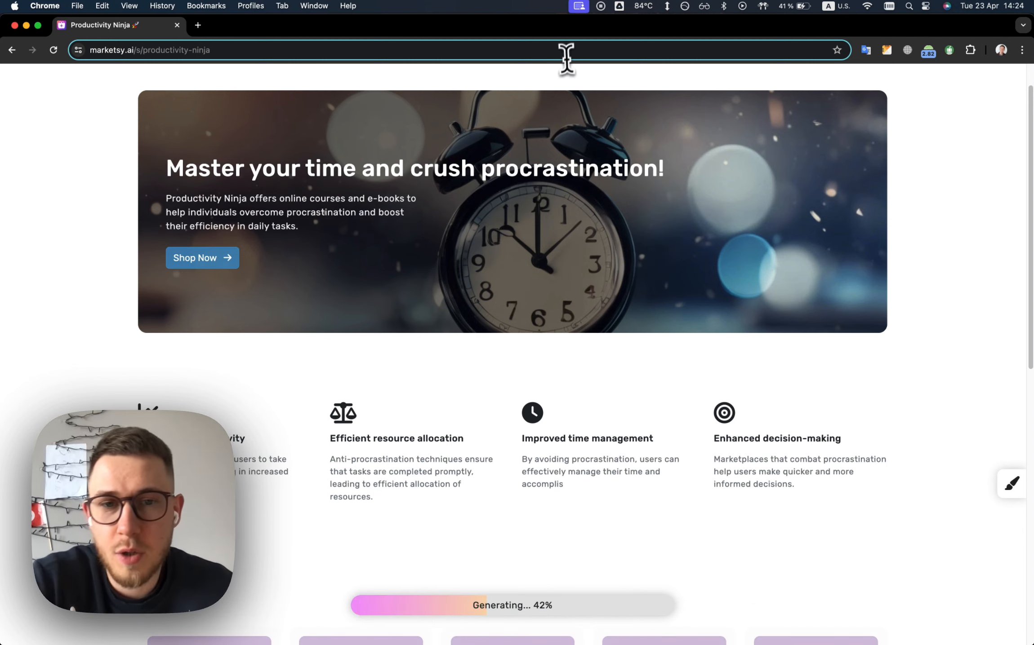
- Examine the generated store page from the hero banner through the benefits, products and category sections
scroll(800, 238, "down", 5)
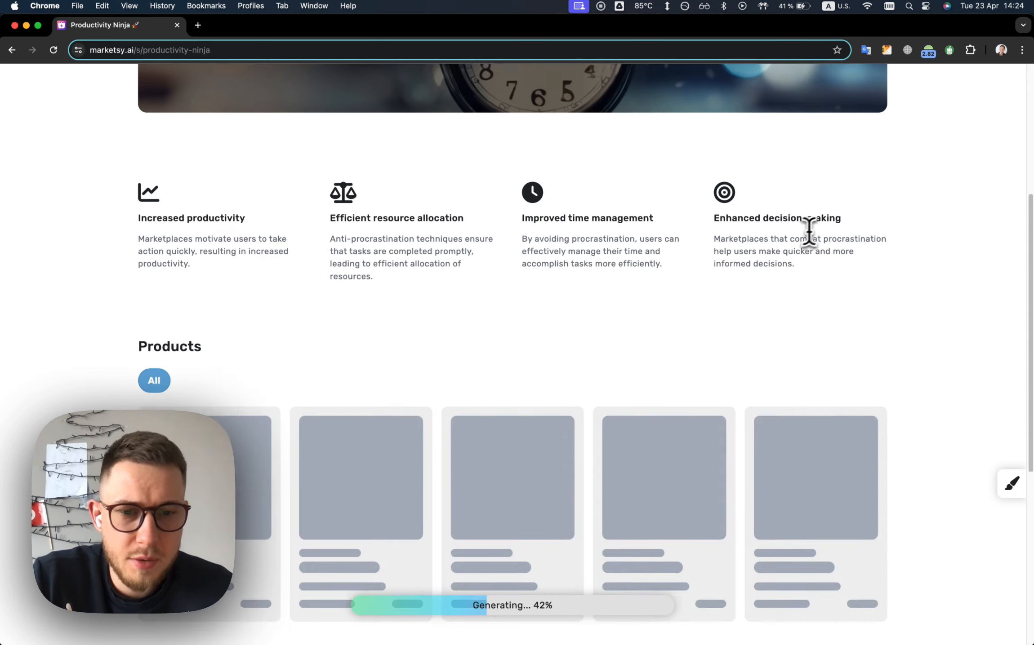
scroll(477, 225, "down", 4)
scroll(524, 230, "up", 10)
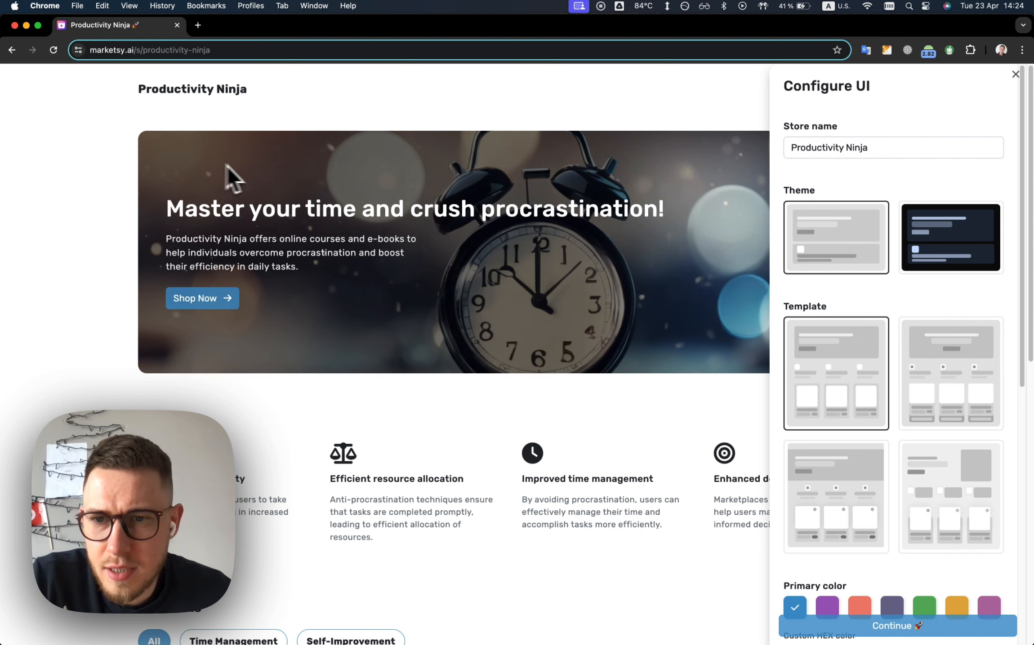
scroll(301, 265, "down", 3)
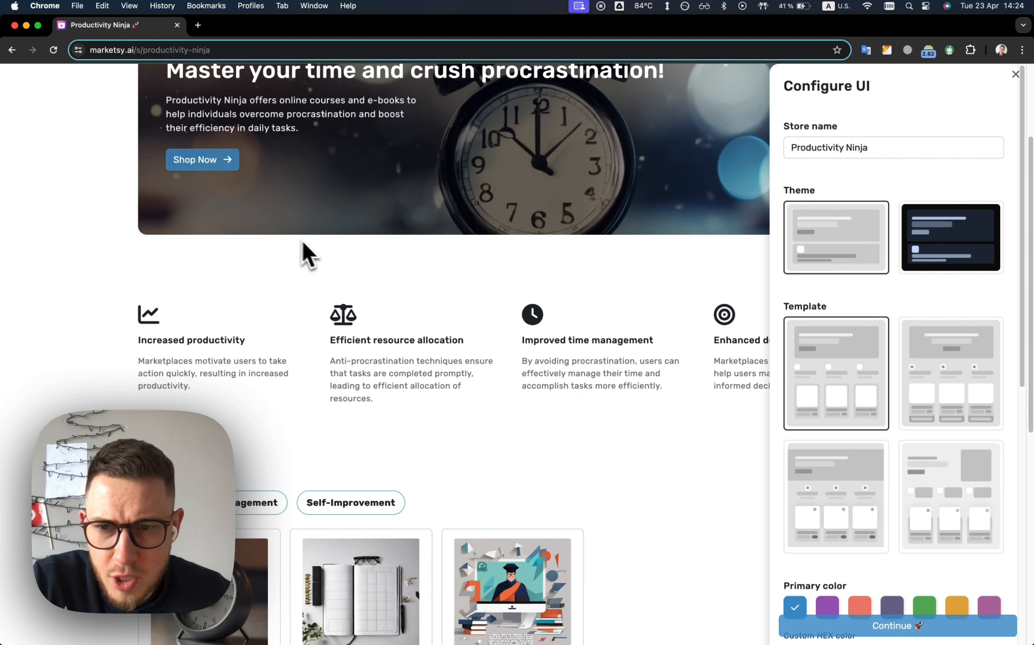
scroll(596, 361, "down", 6)
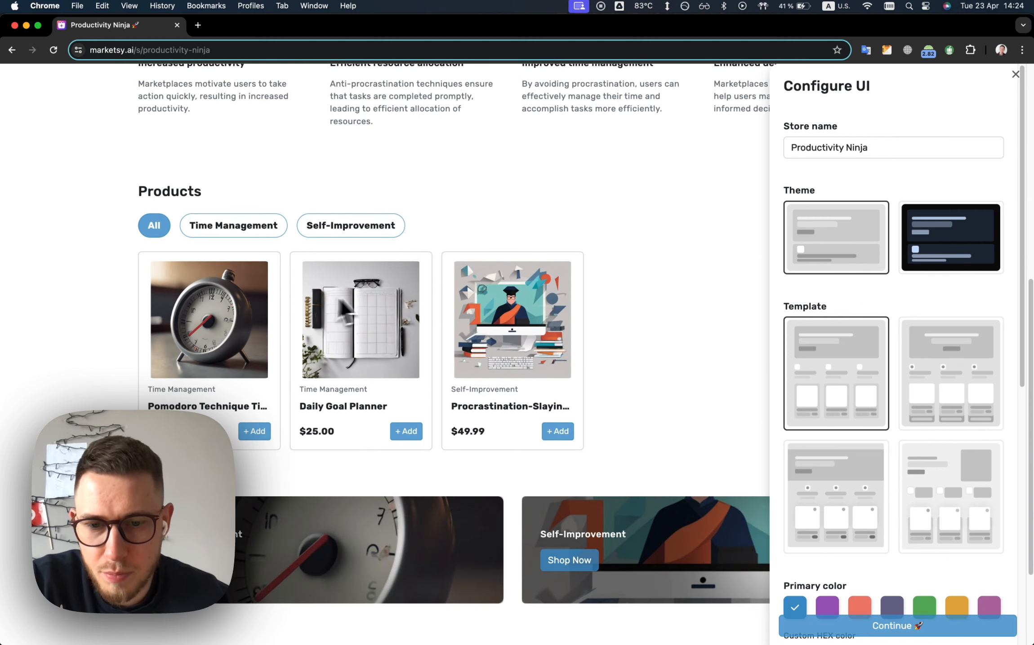
scroll(350, 344, "down", 3)
scroll(517, 467, "up", 3)
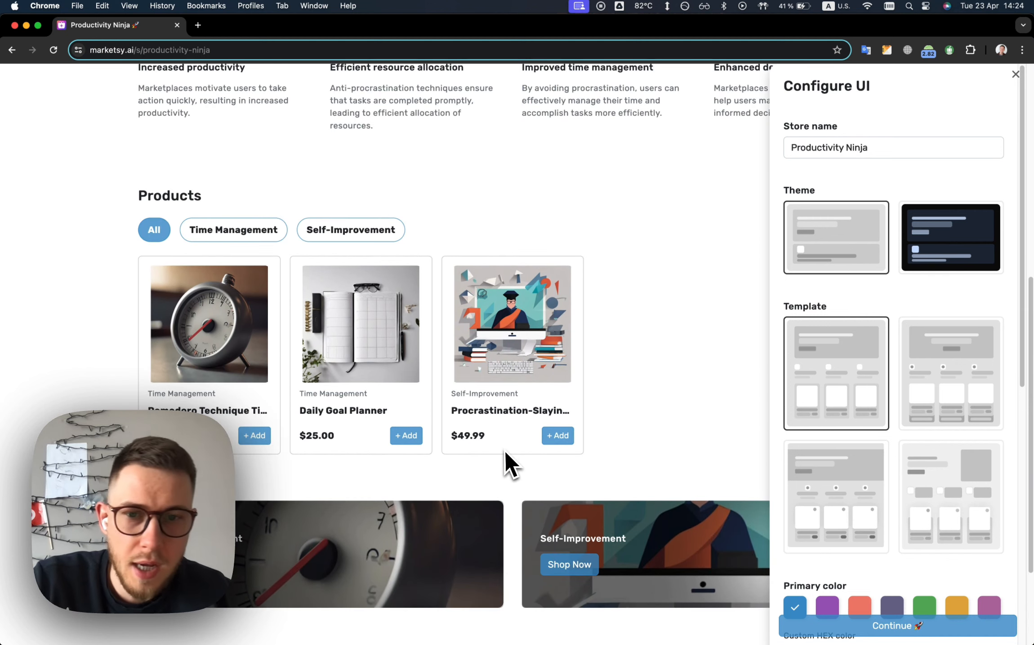
scroll(406, 439, "up", 8)
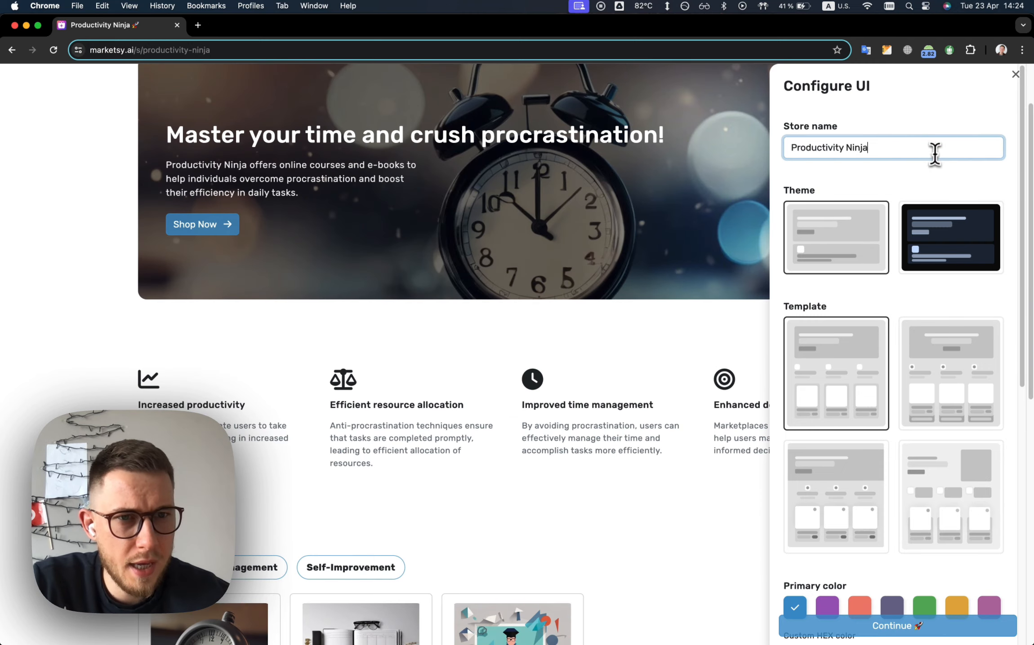
left_click_drag(935, 153, 774, 135)
left_click(886, 151)
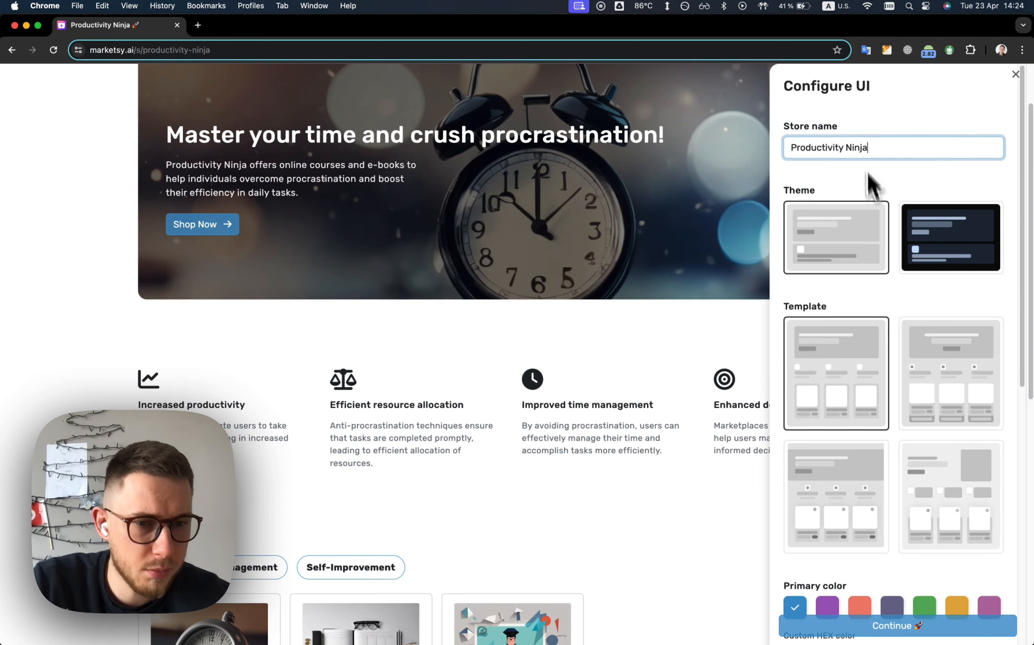
left_click_drag(896, 146, 787, 142)
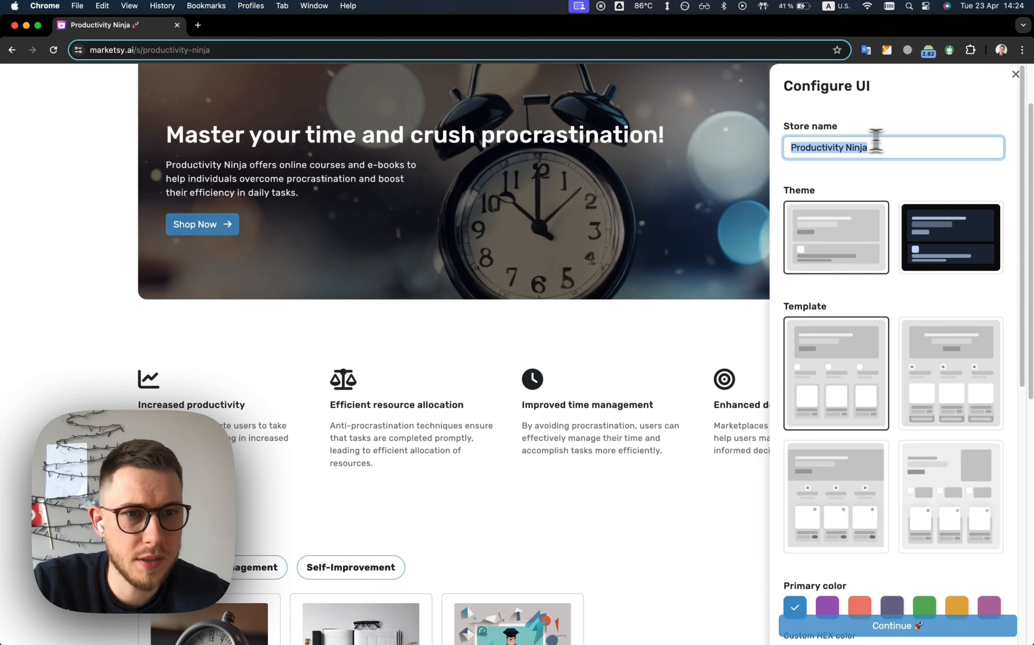
left_click(888, 152)
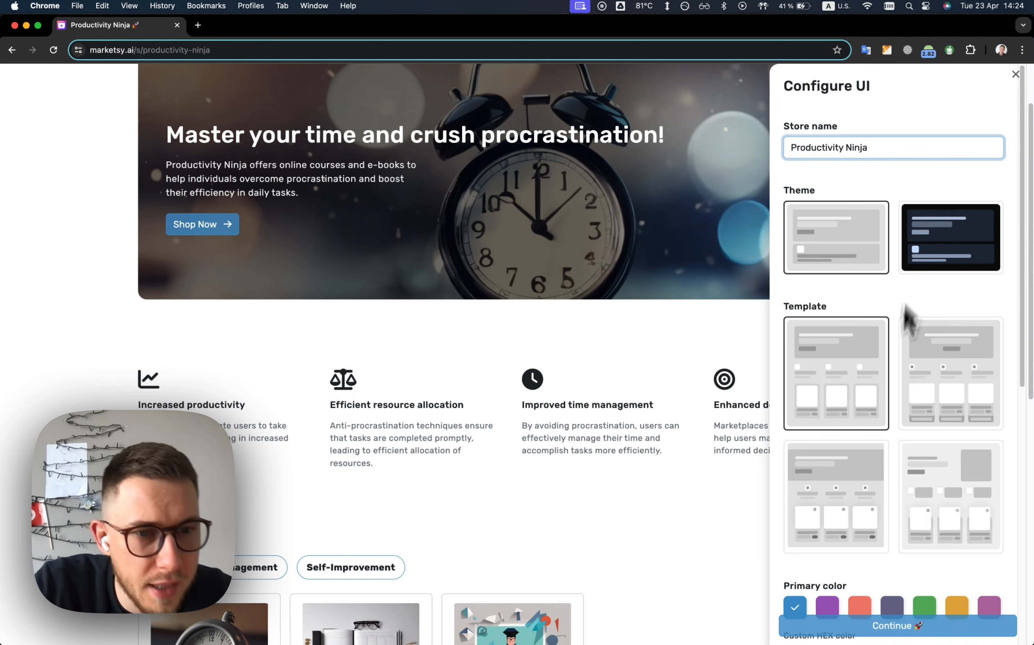
- Try the alternative store templates and the dark theme, returning to the first template and the light theme
left_click(915, 373)
left_click(927, 482)
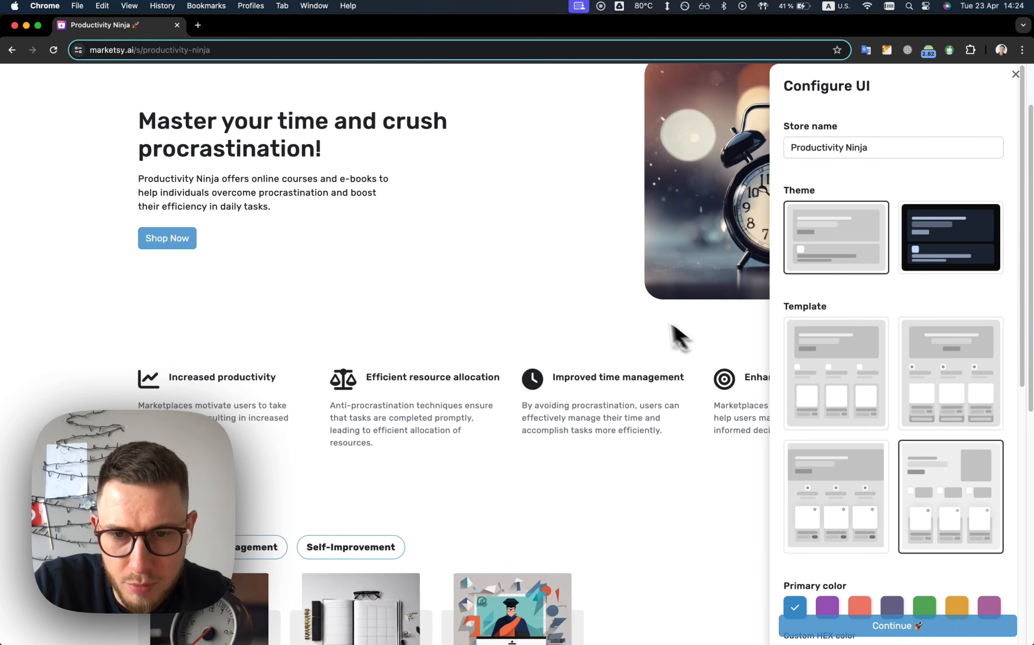
scroll(652, 355, "down", 6)
left_click(830, 487)
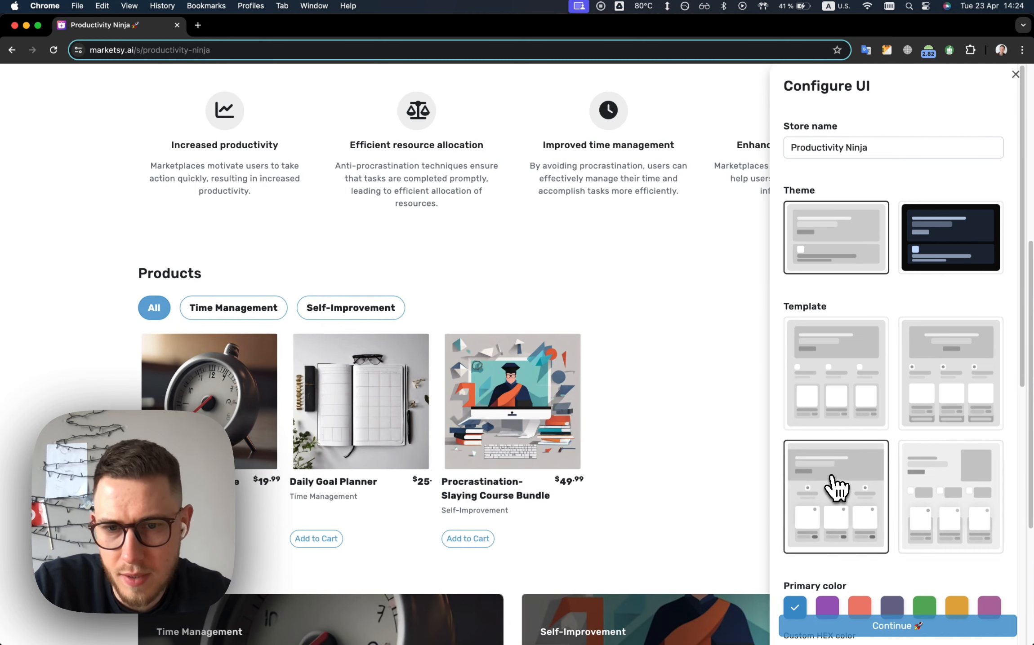
left_click(831, 408)
scroll(531, 335, "up", 8)
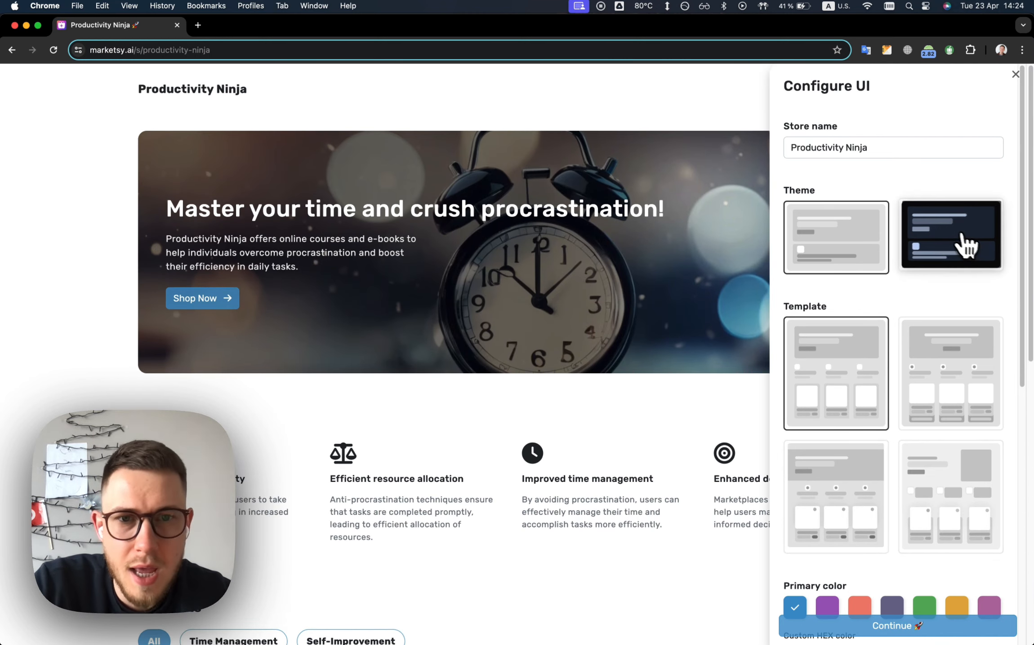
left_click(975, 249)
left_click(820, 255)
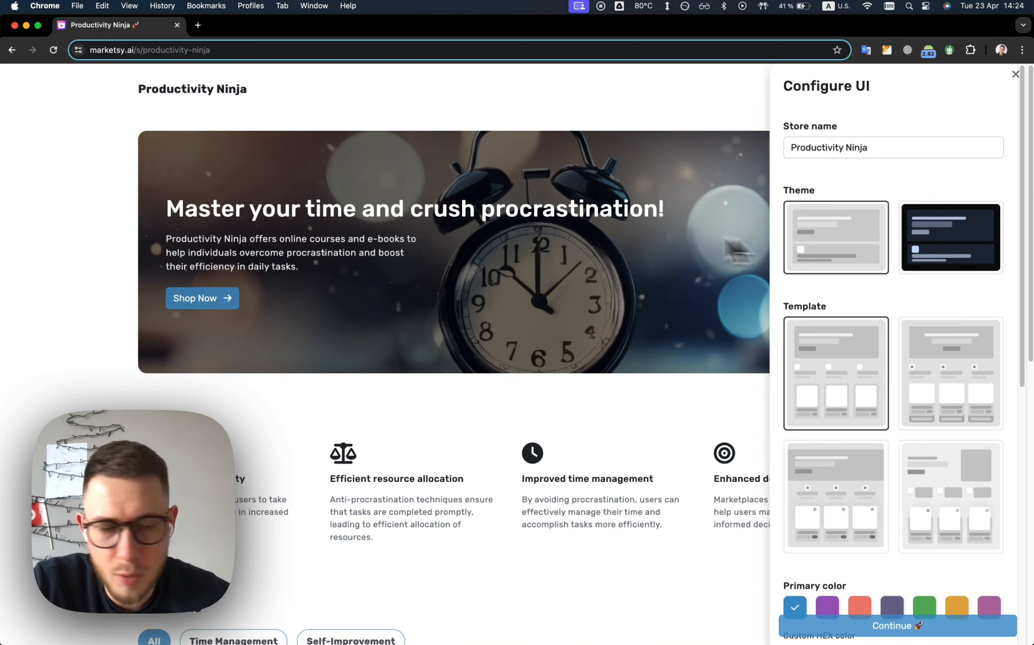
- Try several primary colors for the store and choose the green one, #5AB05E
scroll(866, 269, "down", 5)
left_click(827, 387)
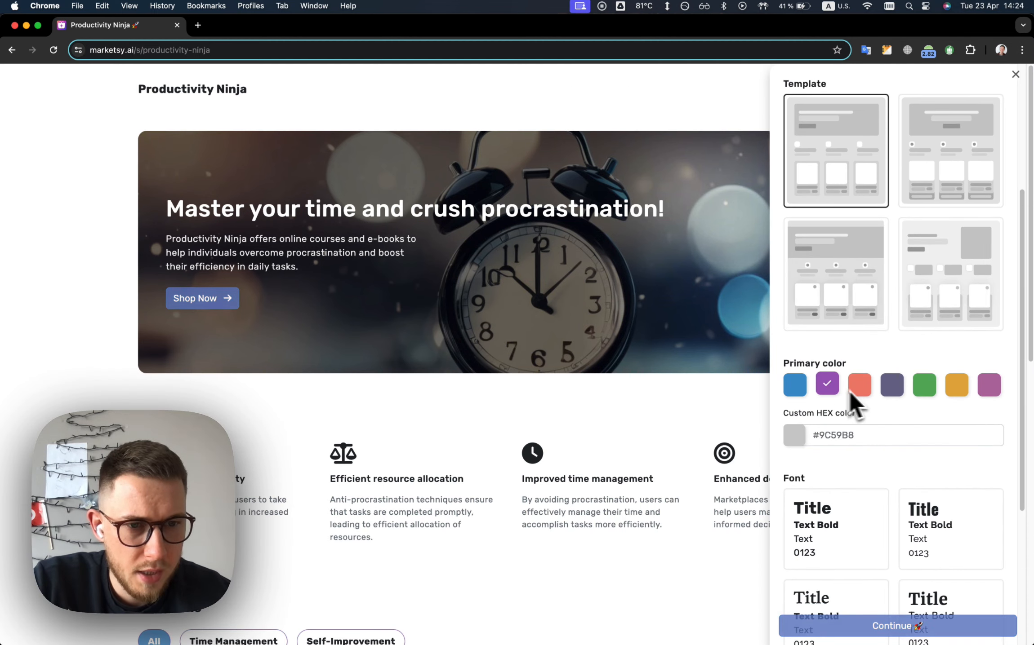
left_click(859, 392)
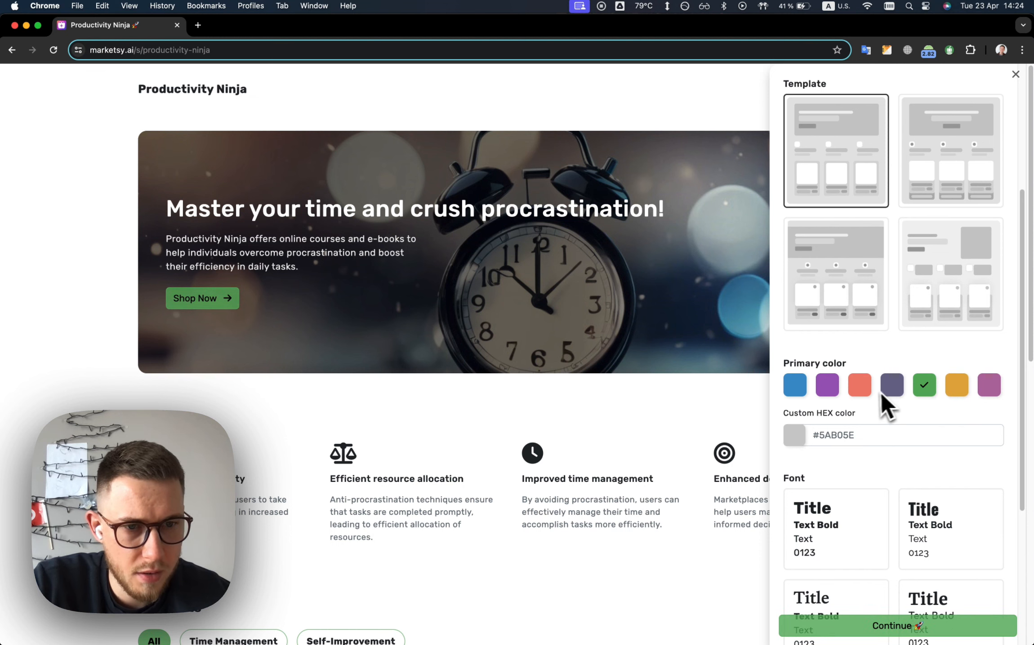
scroll(619, 274, "down", 8)
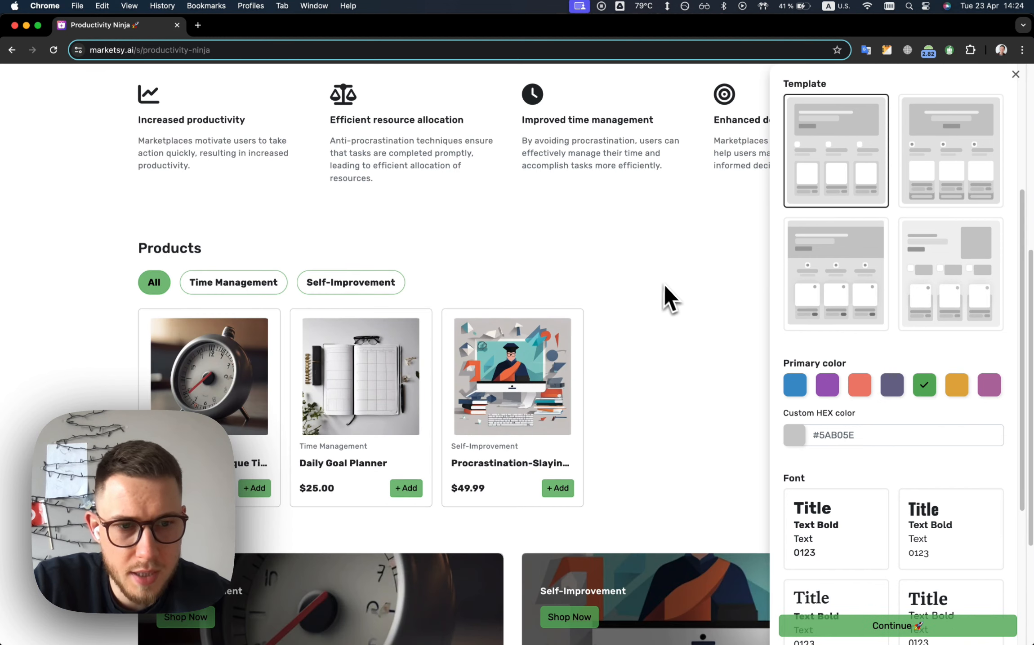
scroll(663, 288, "up", 8)
- Apply the second font option, with the condensed title style, and finish configuring the store's look
scroll(717, 450, "down", 3)
scroll(717, 450, "down", 2)
scroll(900, 519, "down", 3)
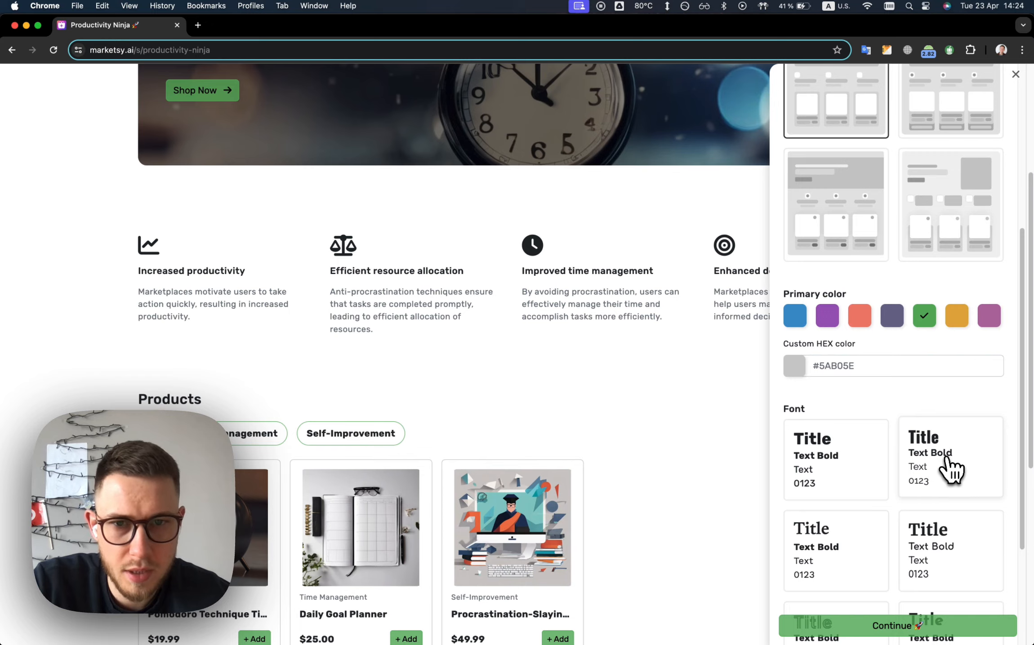
left_click(951, 468)
scroll(705, 395, "down", 8)
scroll(836, 386, "down", 3)
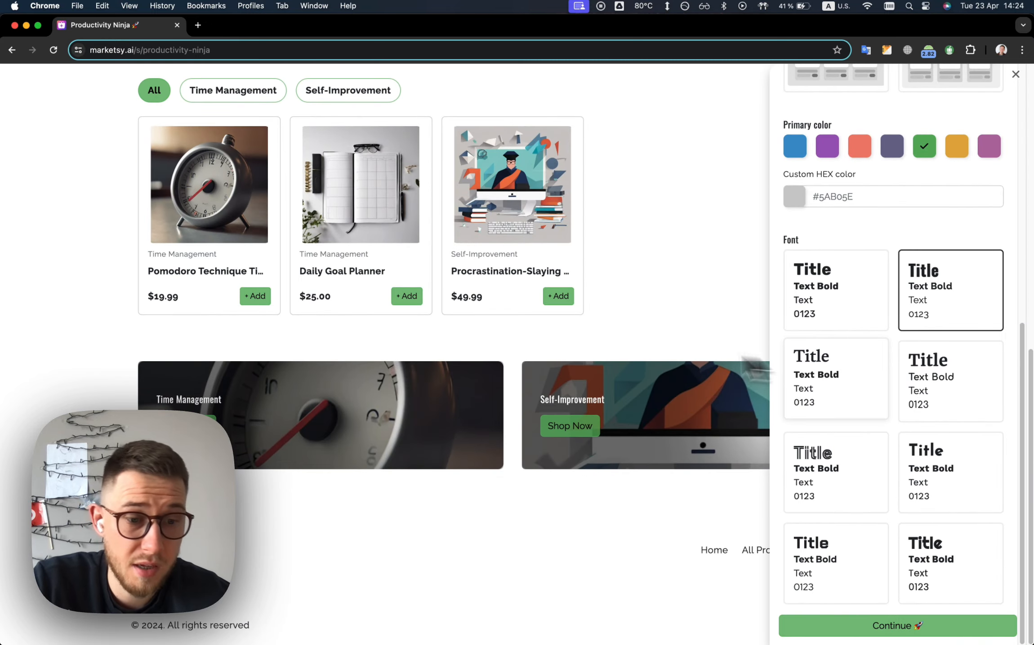
scroll(755, 373, "up", 8)
left_click(849, 627)
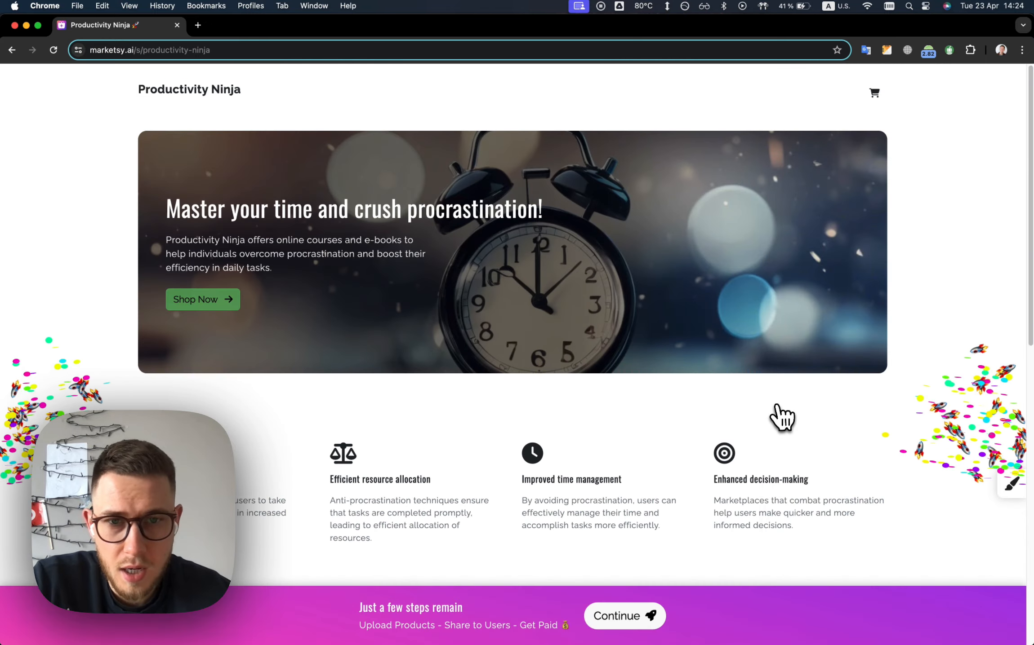
- Browse the store's products by the Time Management and Self-Improvement categories and return to all products
scroll(360, 245, "down", 8)
left_click(239, 290)
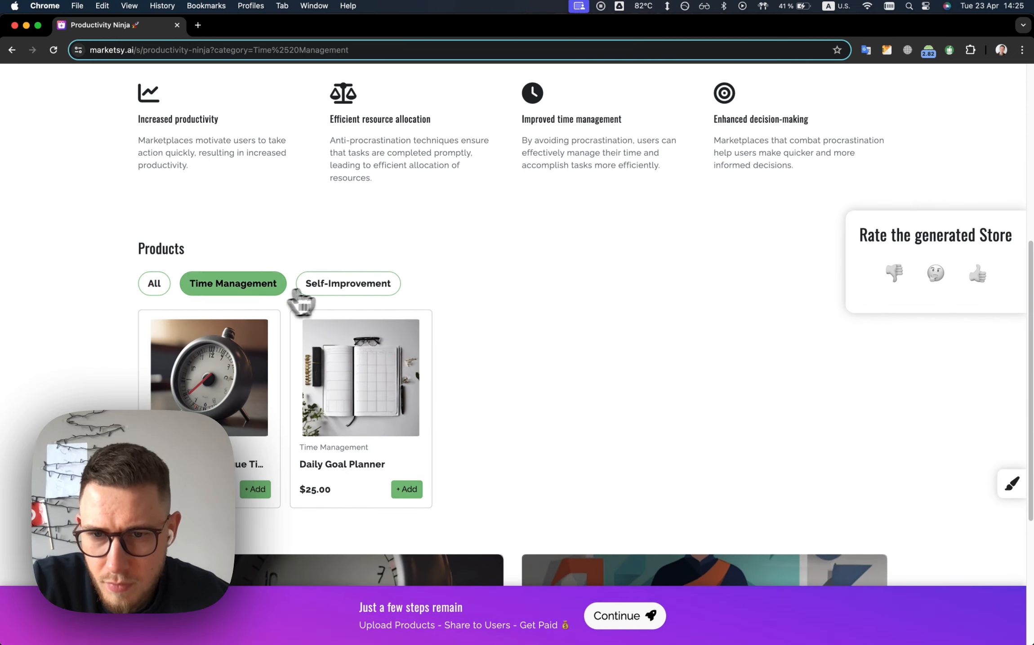
left_click(300, 289)
left_click(228, 289)
scroll(302, 265, "down", 5)
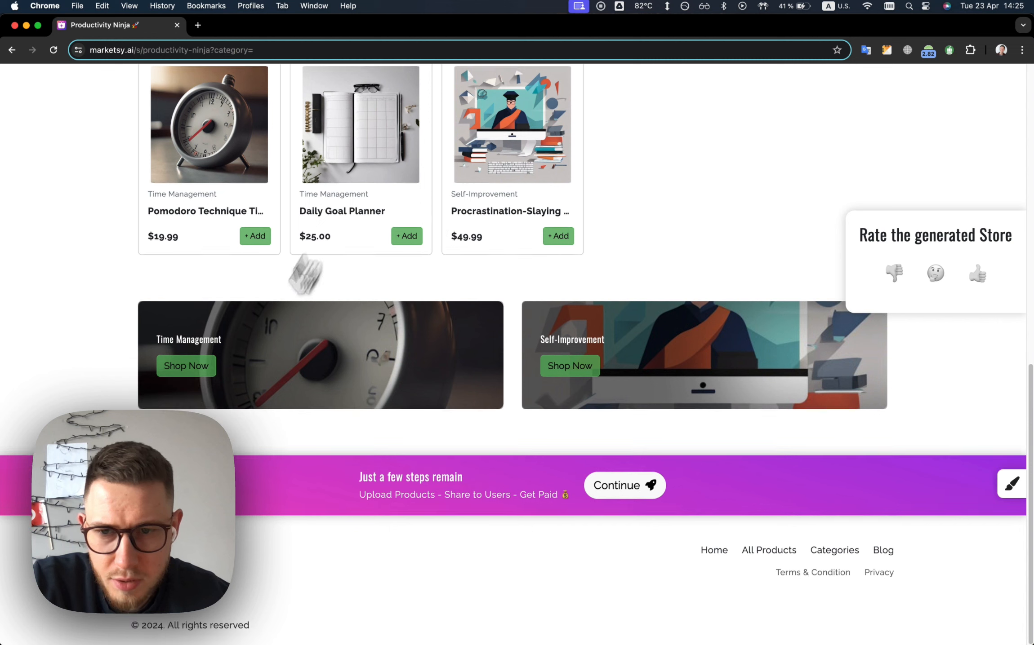
- Rate the generated store with a thumbs up
left_click_drag(870, 225, 1007, 223)
left_click(978, 239)
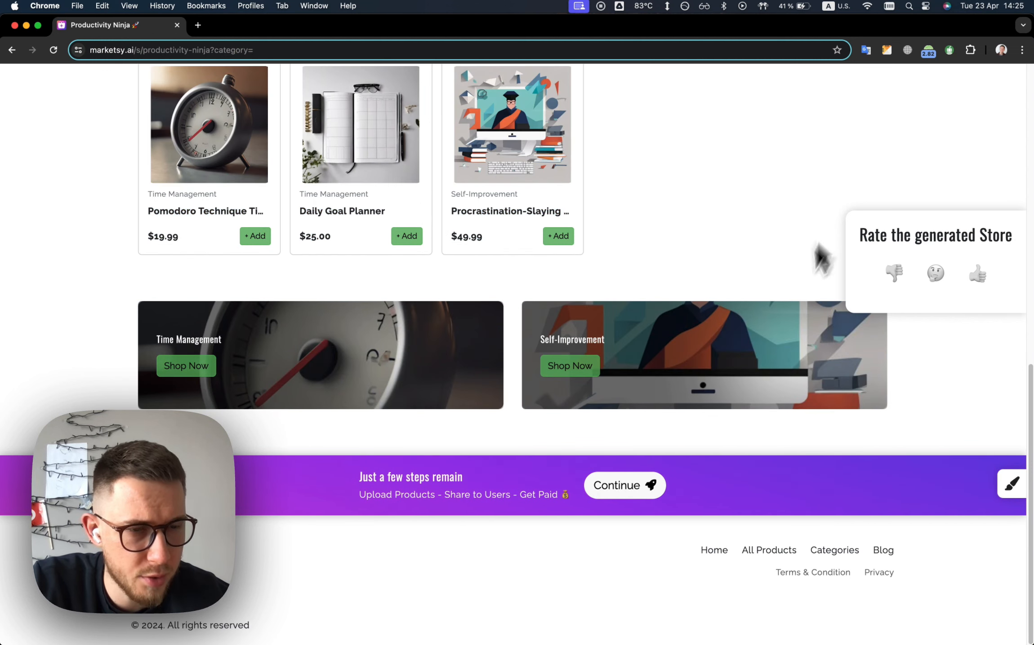
left_click(978, 275)
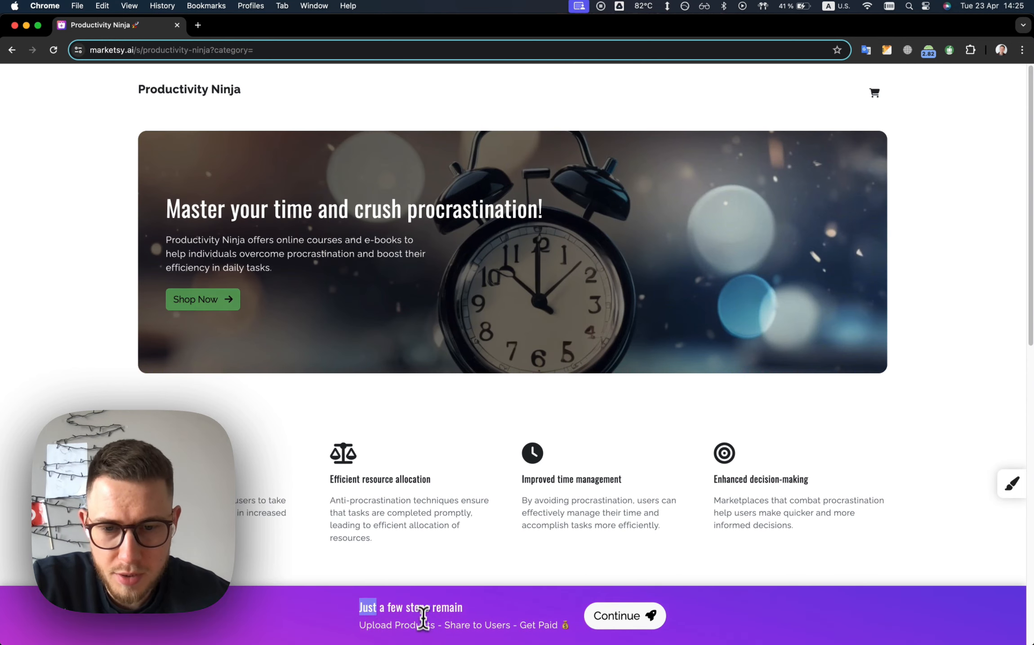
- Continue to the remaining setup steps of the generated store
left_click_drag(423, 618, 485, 626)
left_click(488, 622)
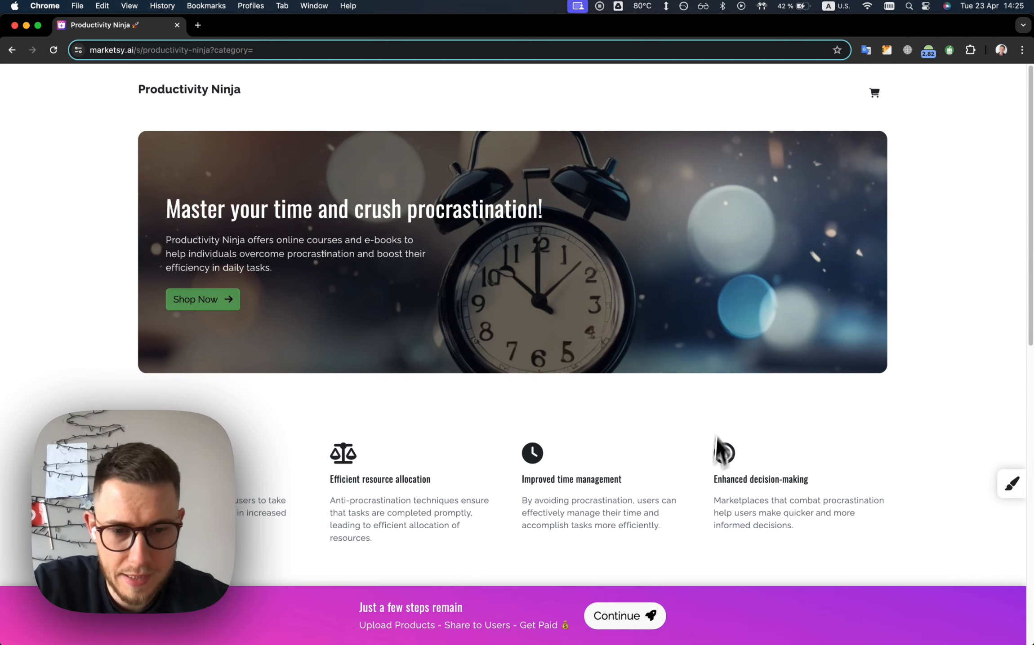
left_click(653, 618)
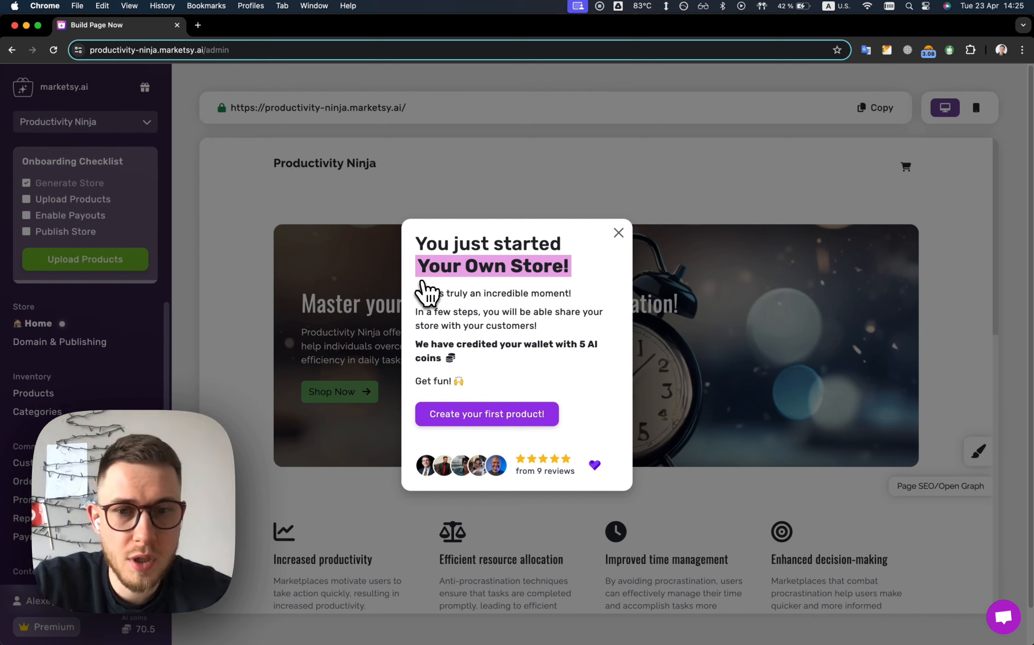
left_click_drag(505, 306, 522, 387)
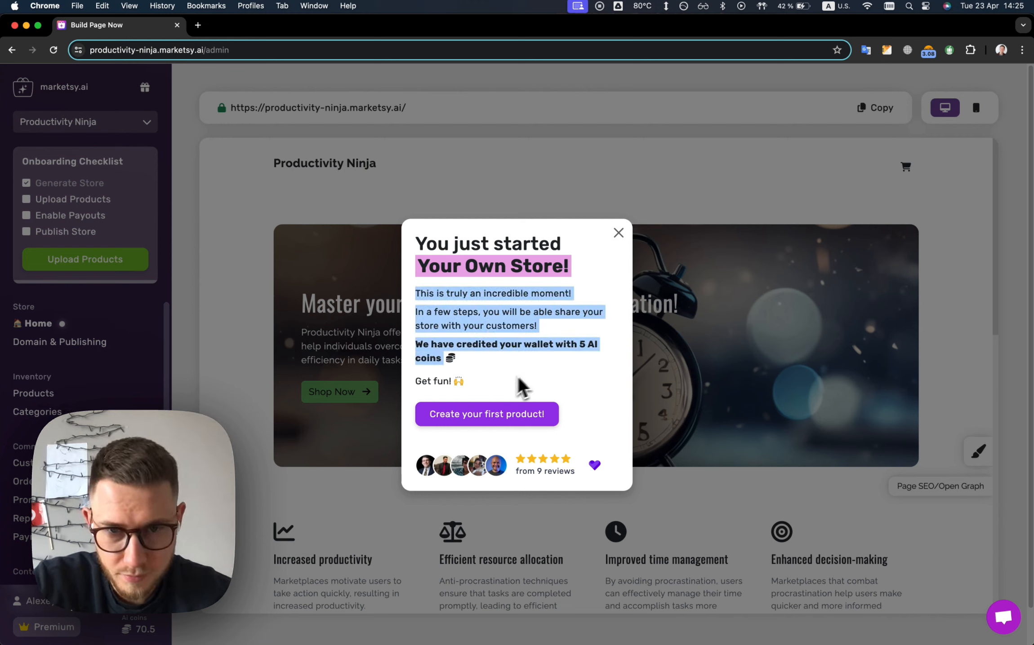
left_click(521, 387)
left_click_drag(421, 234, 528, 286)
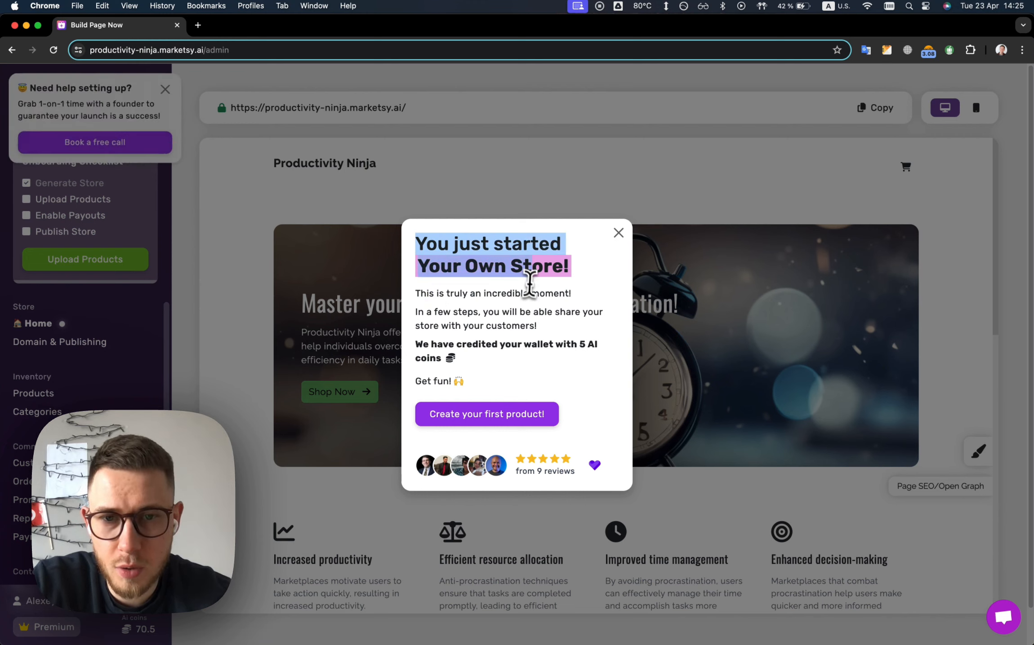
left_click(503, 327)
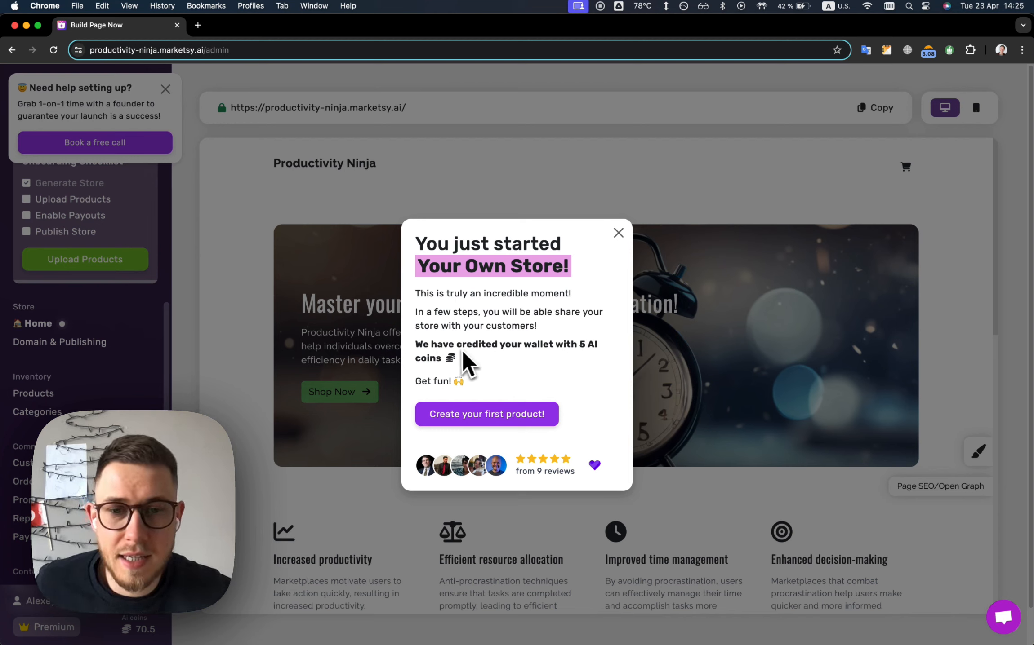
left_click_drag(415, 345, 594, 348)
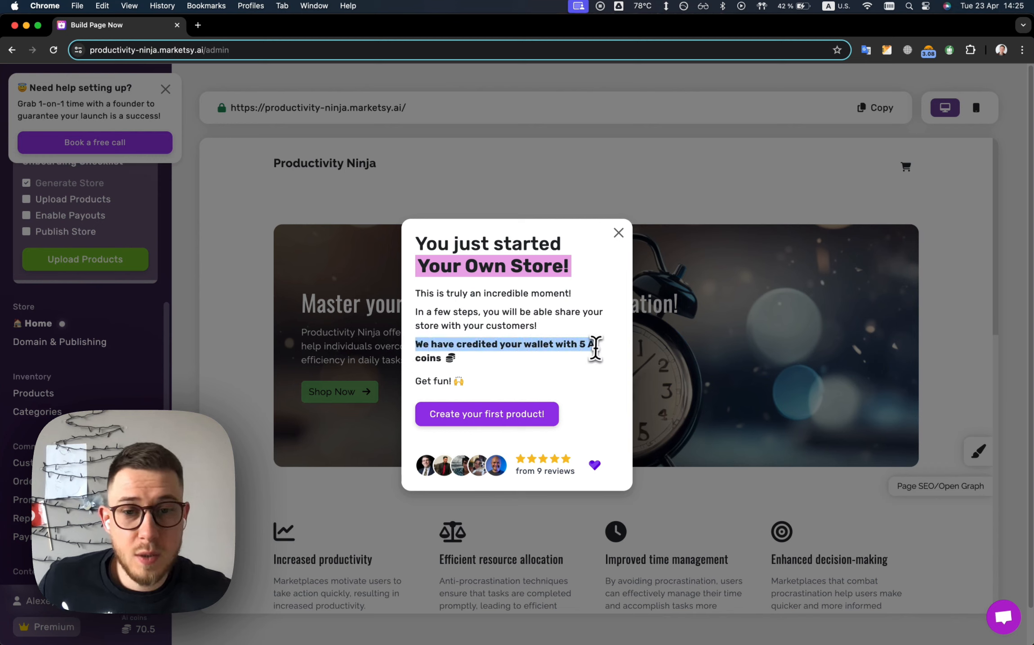
left_click(499, 349)
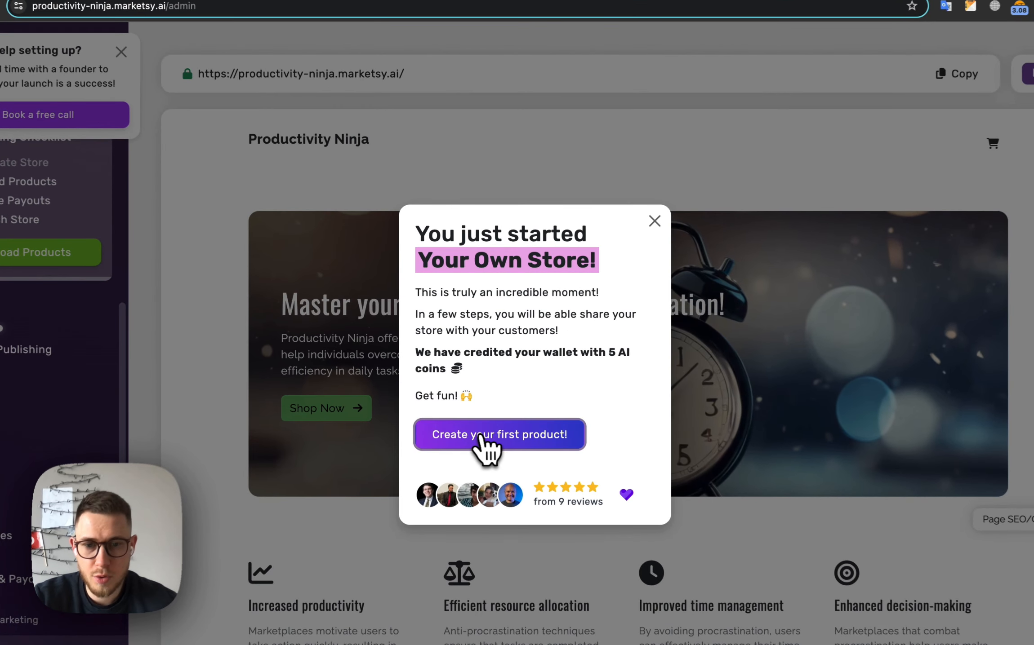
- Start the store's first product as a Digital product named "12 steps agains procrastination"
left_click(557, 434)
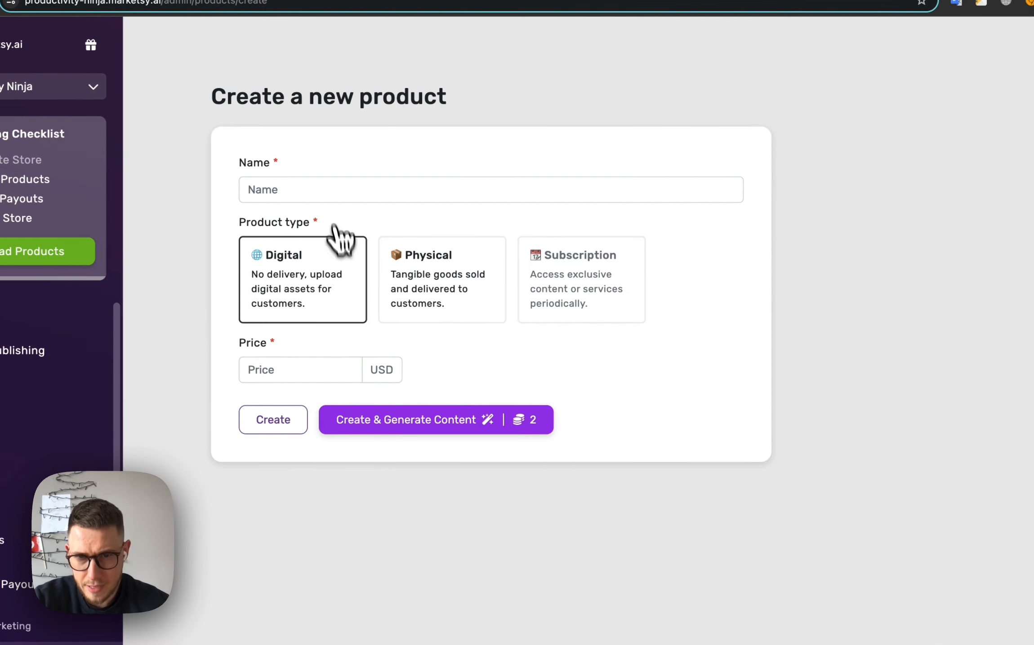
left_click(423, 266)
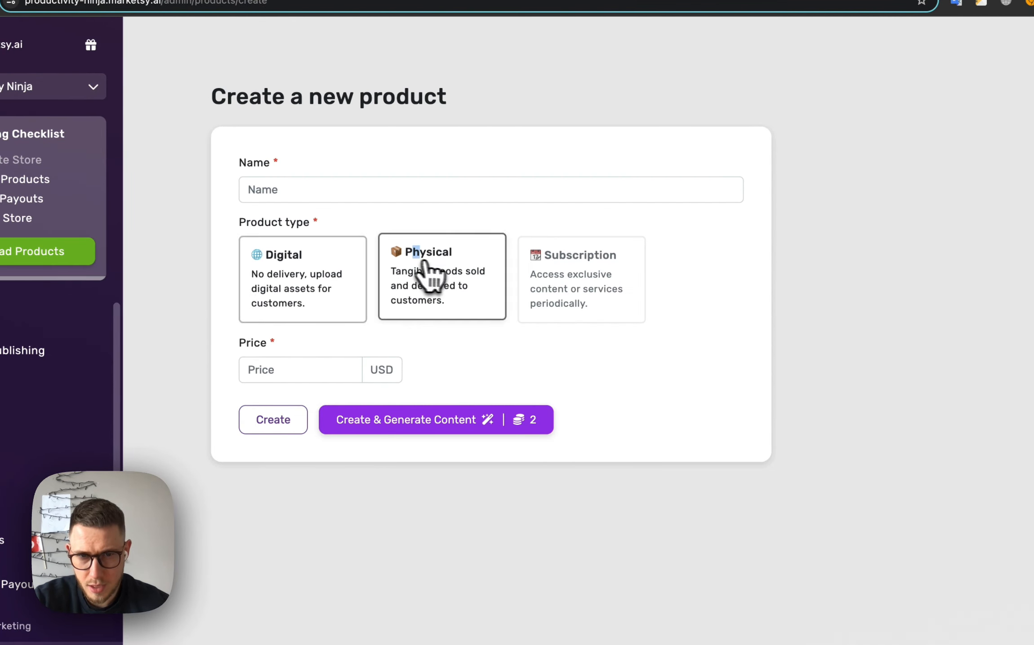
left_click(353, 287)
left_click(322, 190)
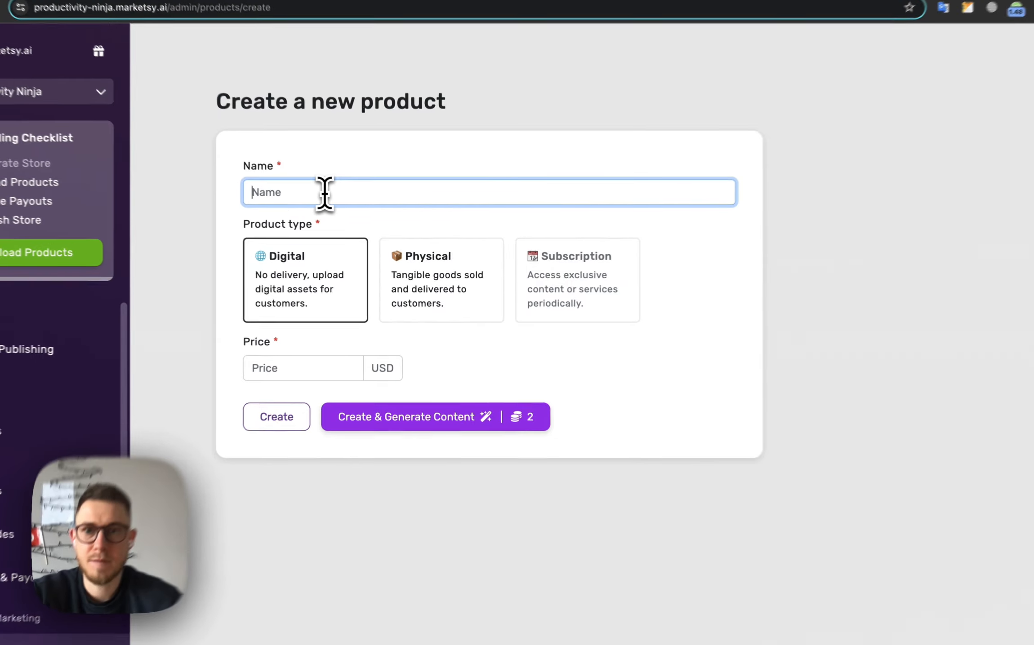
type("12 ")
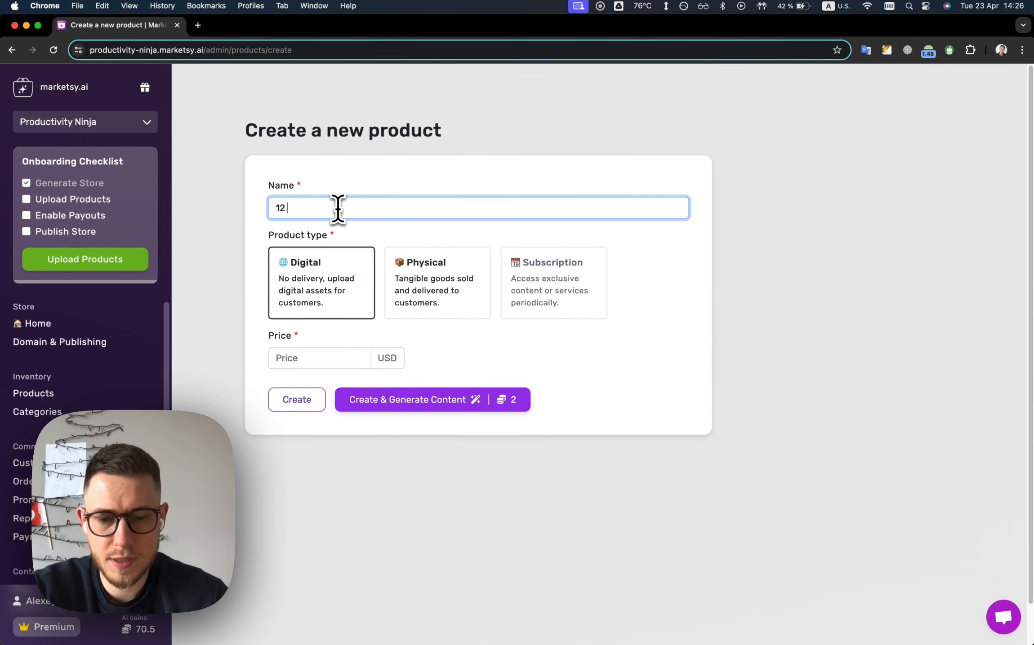
type("steps")
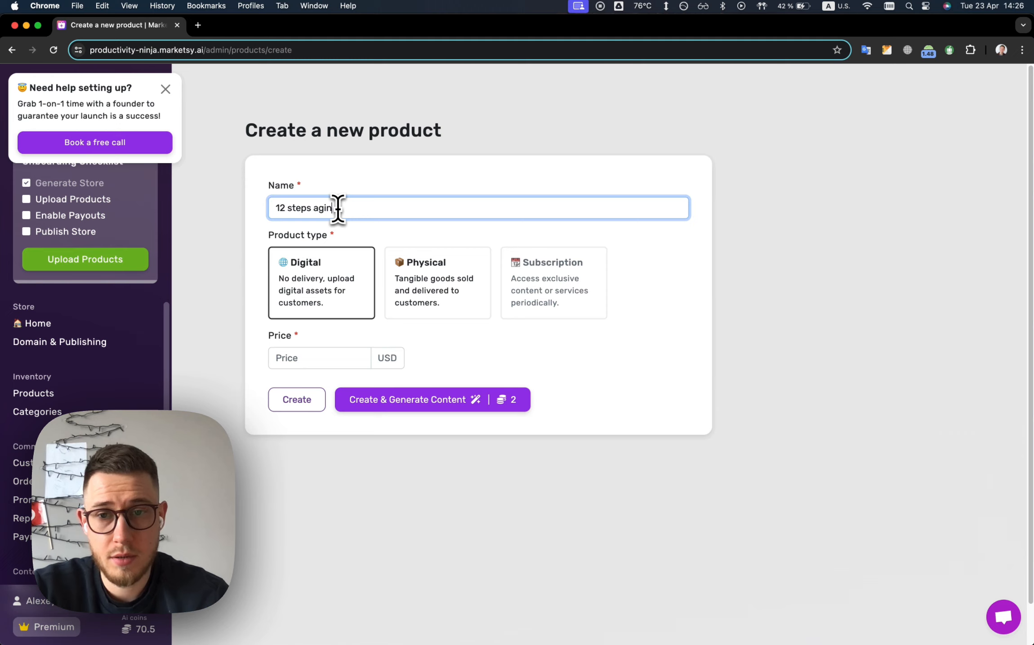
type(" agains procrastination")
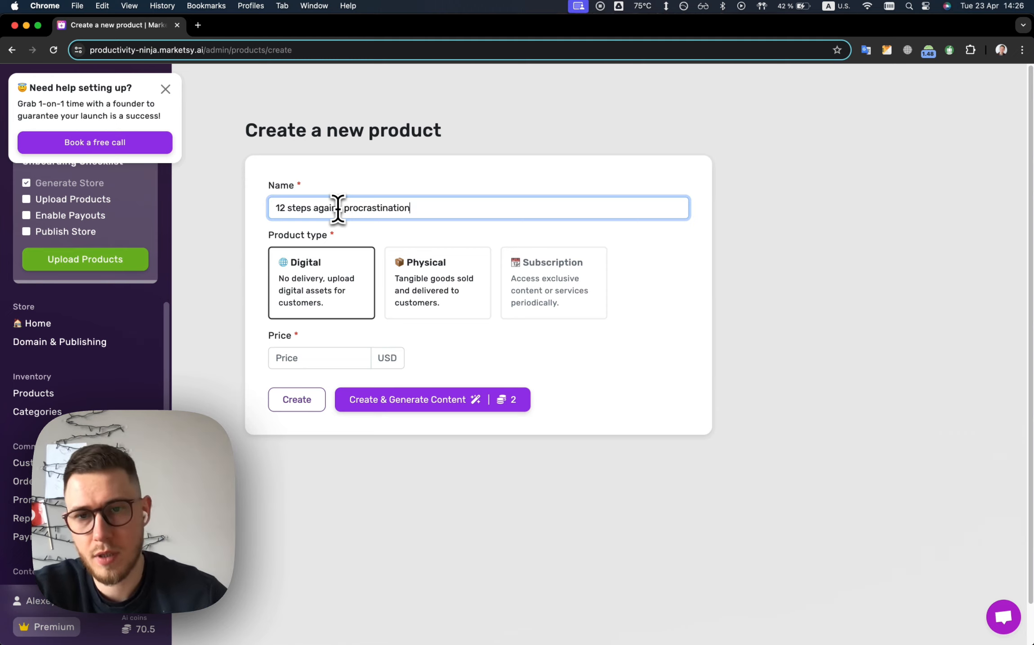
- Set the product's price to 99 USD and create it with AI-generated content
left_click(324, 355)
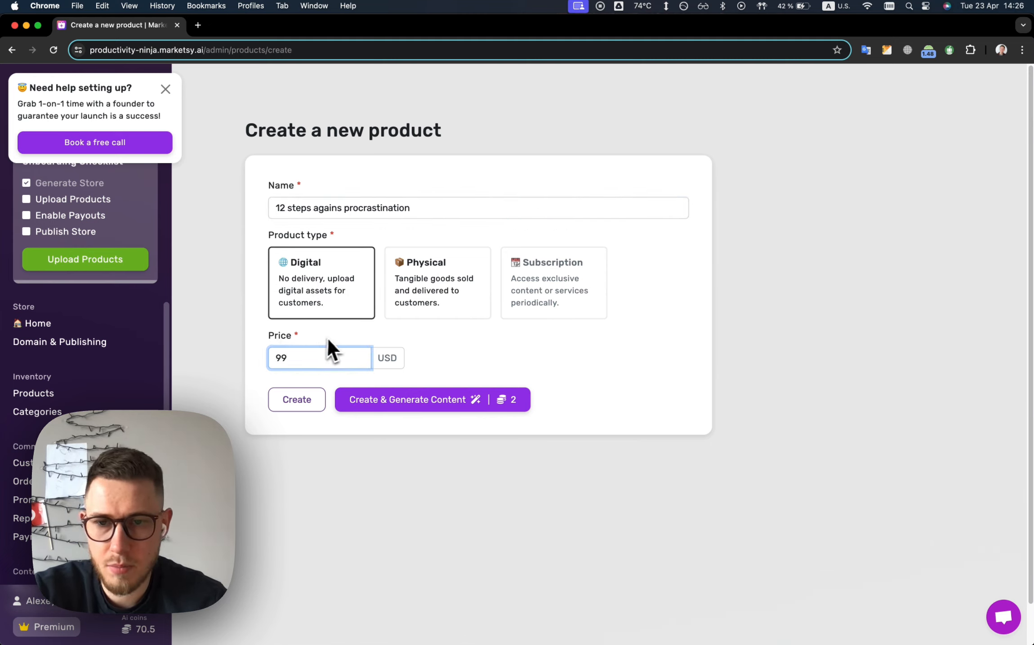
left_click(328, 342)
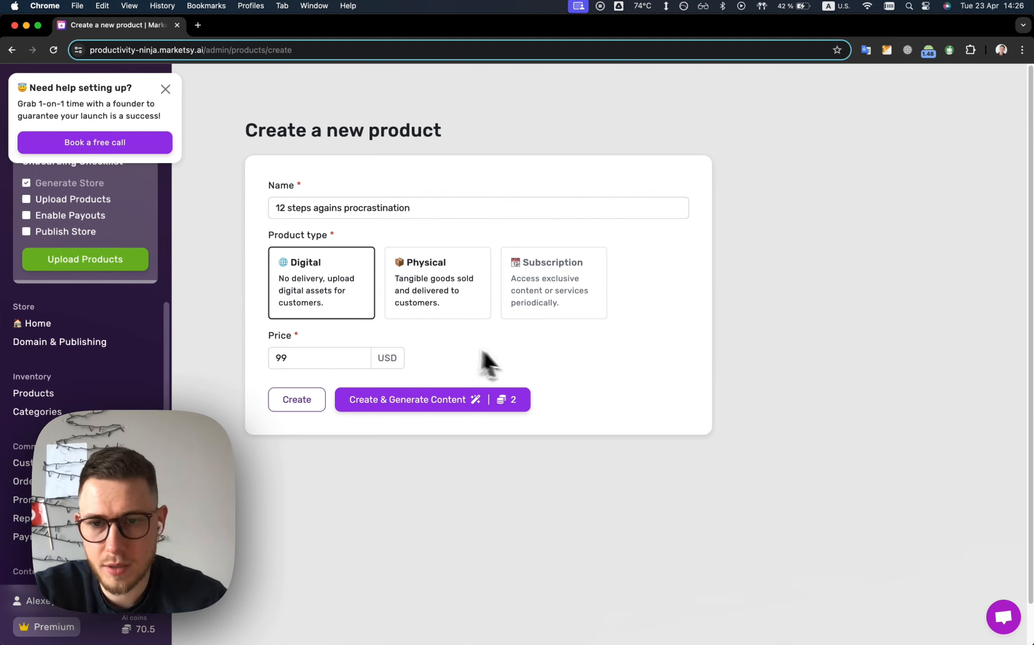
left_click(293, 402)
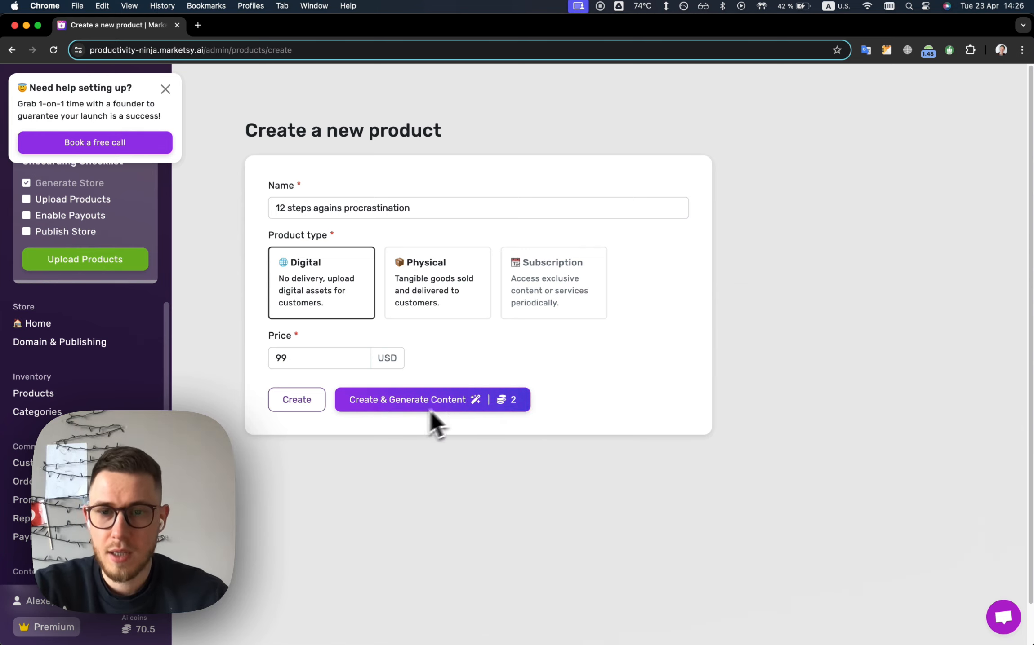
left_click(381, 405)
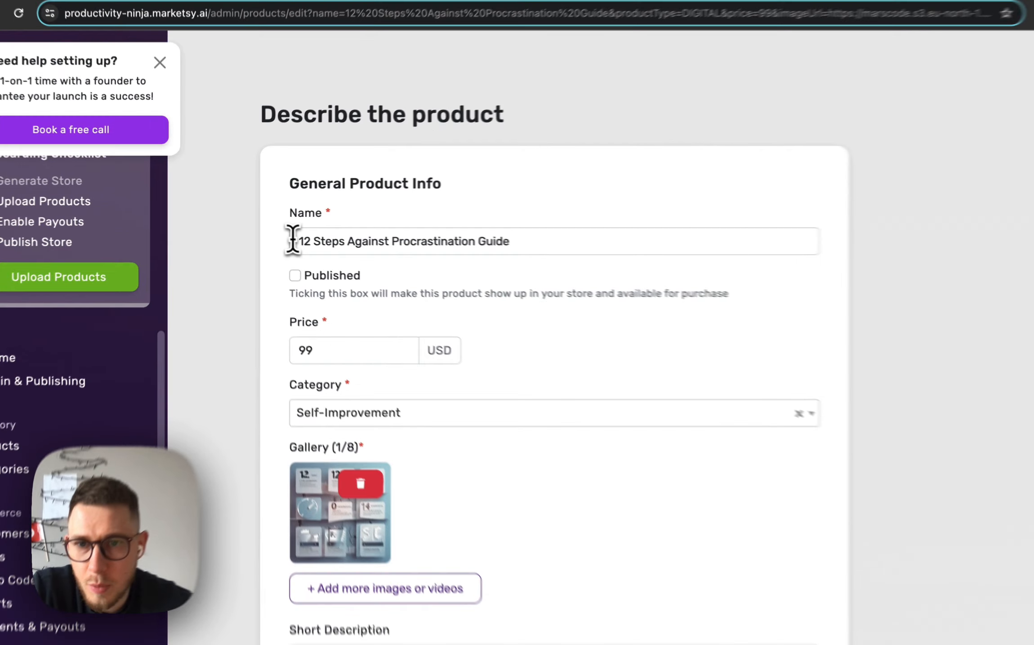
- Examine the generated product's name, price, gallery and short description, keeping Self-Improvement as its category
left_click_drag(292, 241, 584, 244)
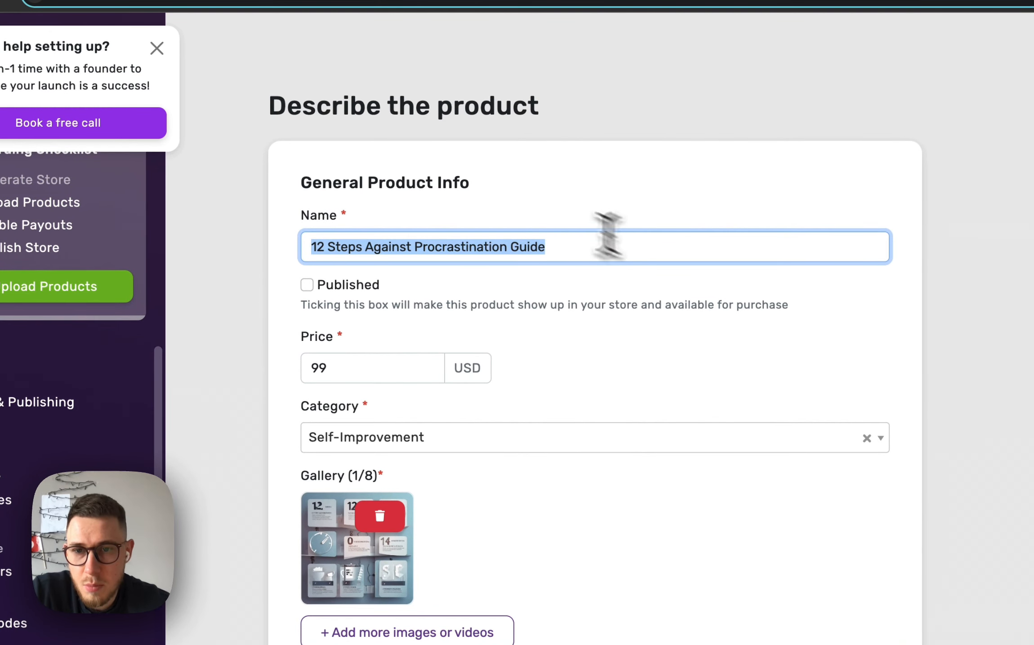
double_click(320, 369)
scroll(462, 342, "down", 4)
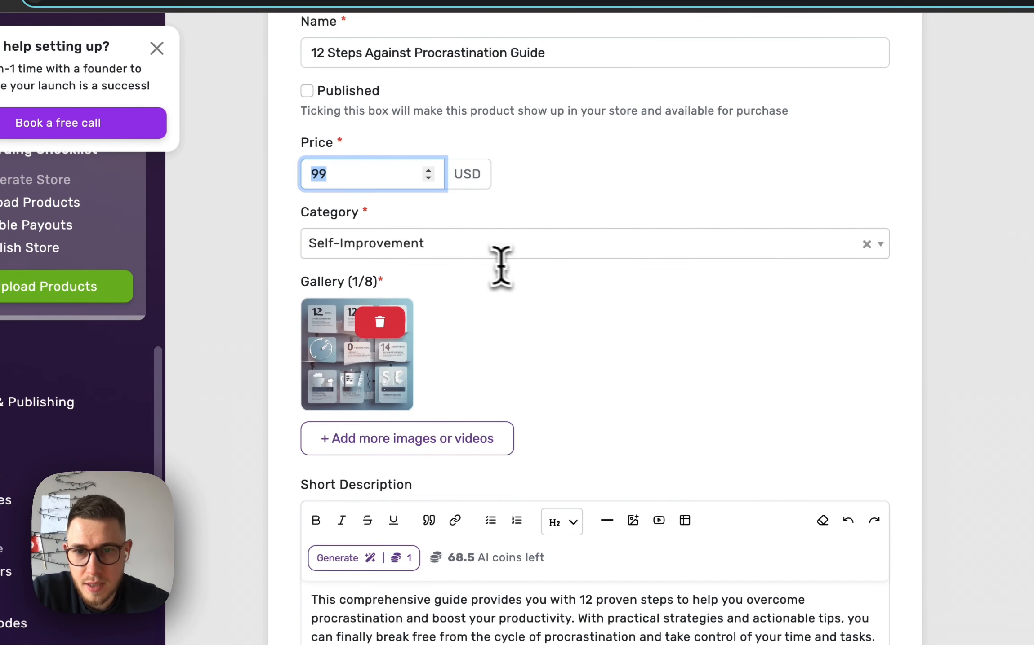
left_click(488, 245)
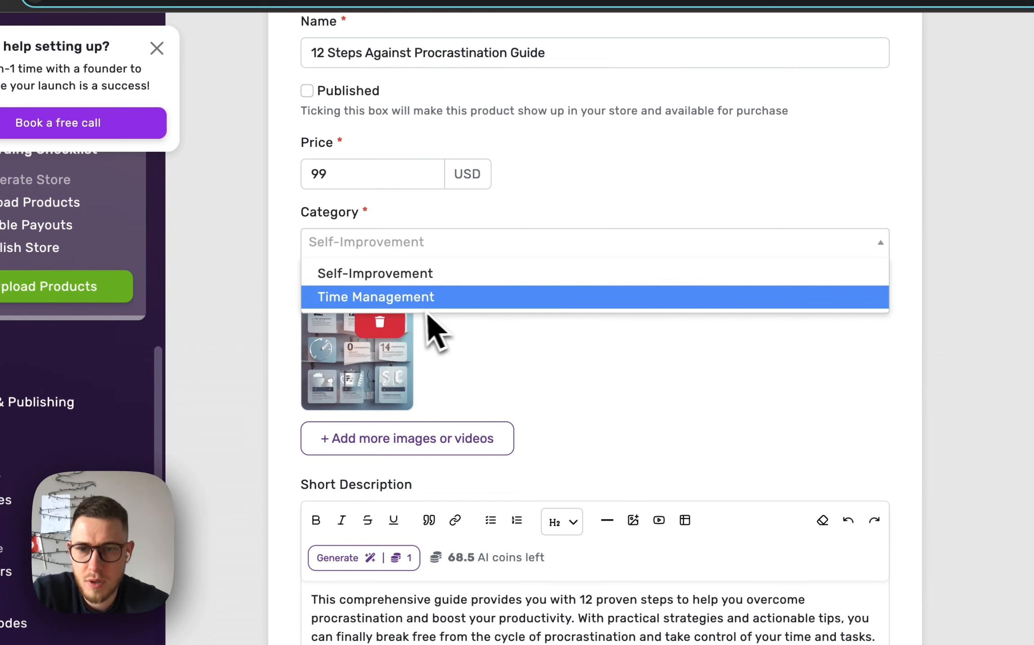
left_click(436, 282)
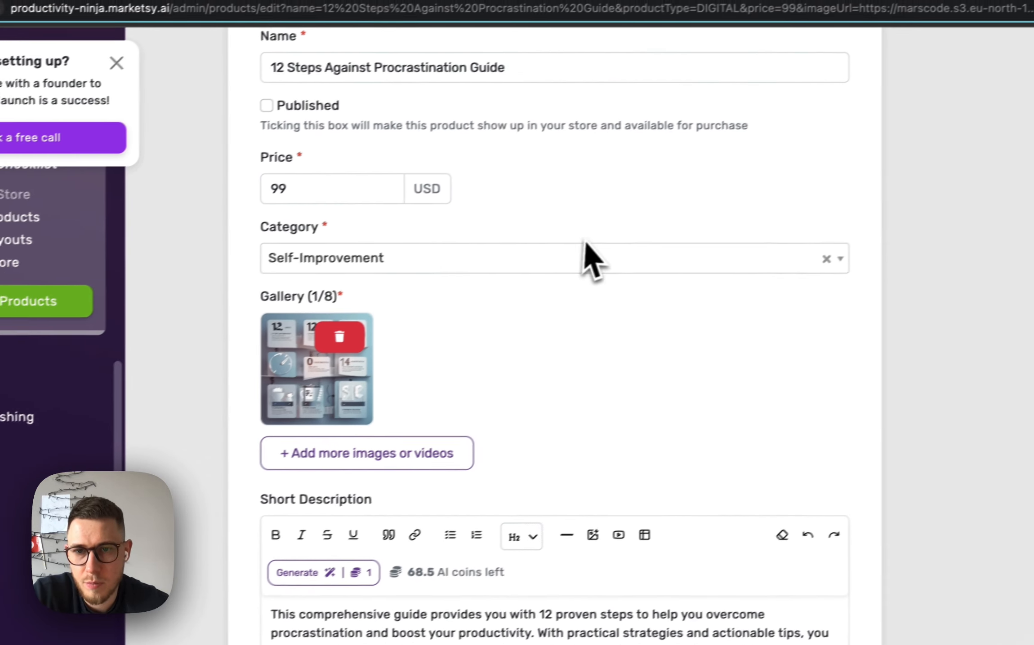
scroll(576, 284, "down", 2)
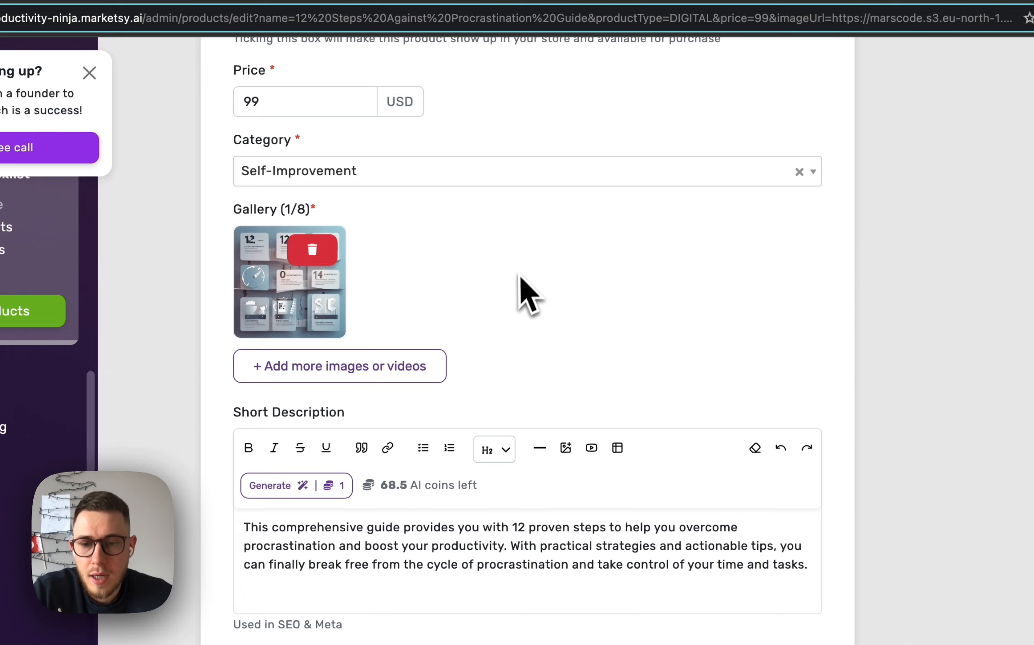
scroll(494, 301, "down", 5)
left_click_drag(244, 333, 316, 344)
left_click_drag(267, 290, 195, 283)
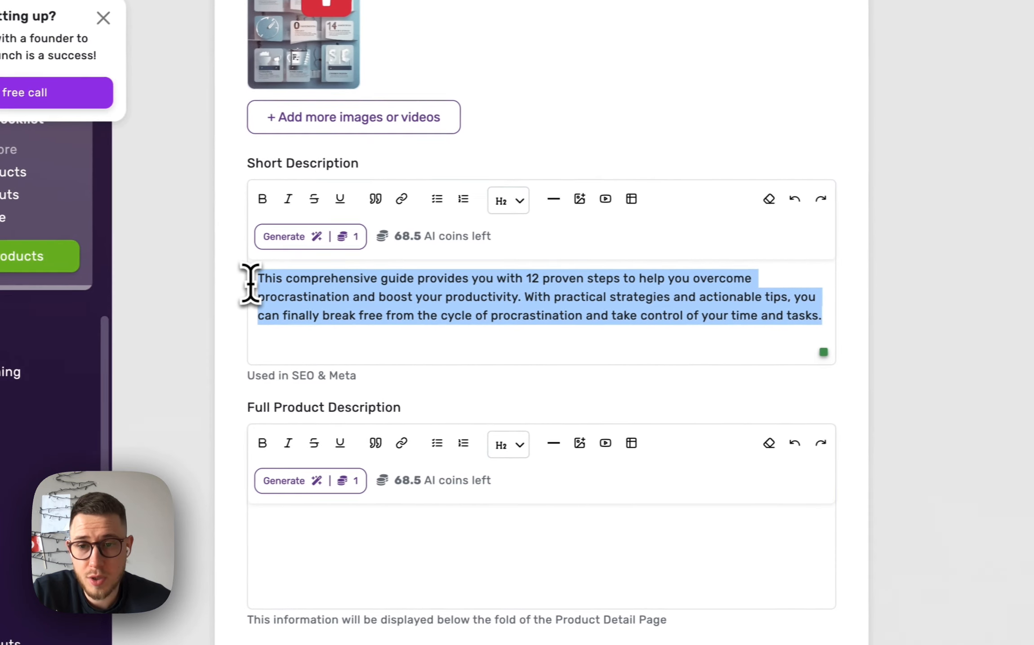
left_click(196, 283)
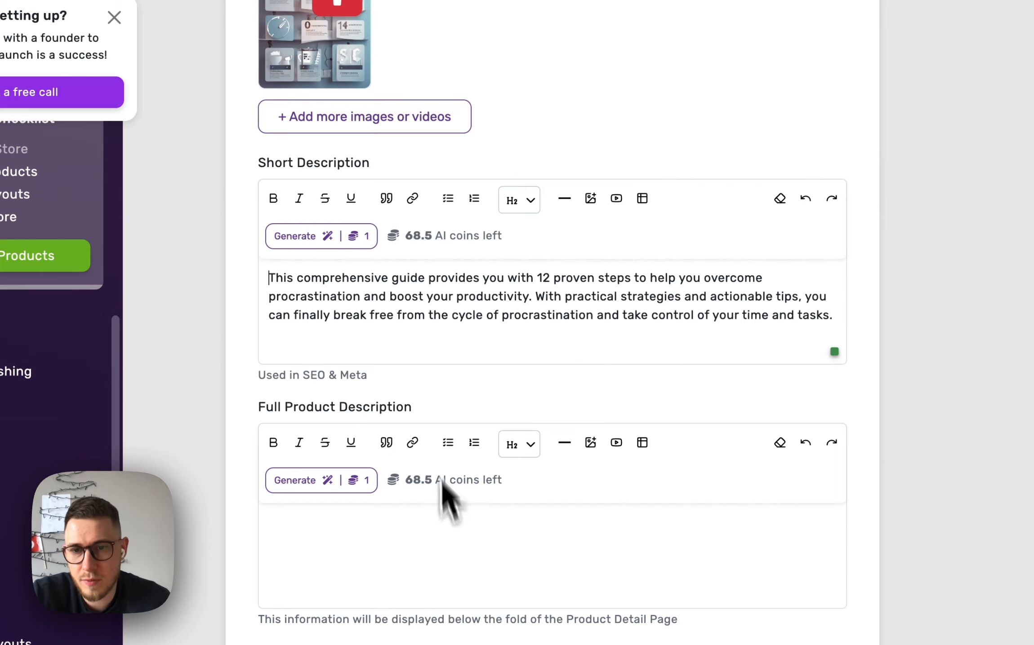
- Generate the full product description, asking for a bullet list with the main tactics to tackle procrastination
scroll(418, 397, "down", 5)
left_click(317, 291)
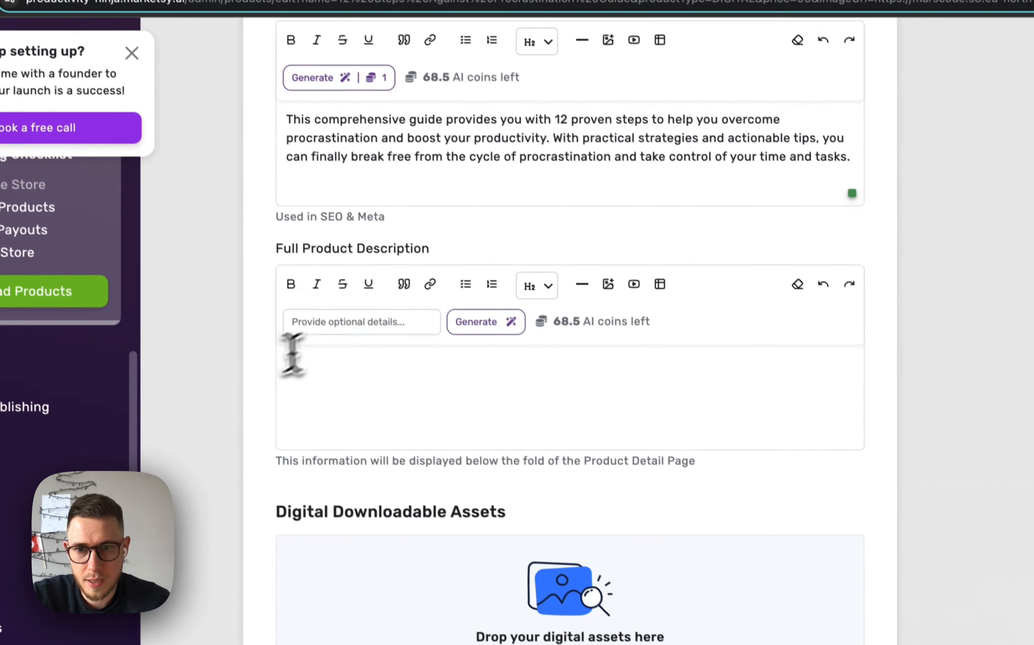
left_click(327, 323)
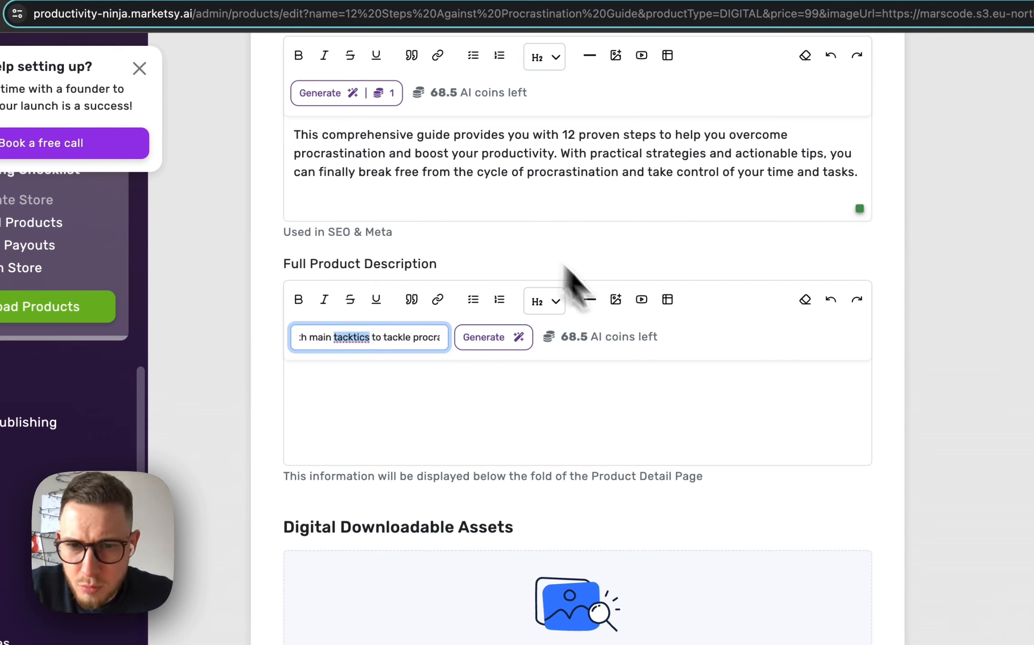
left_click(554, 374)
left_click(478, 344)
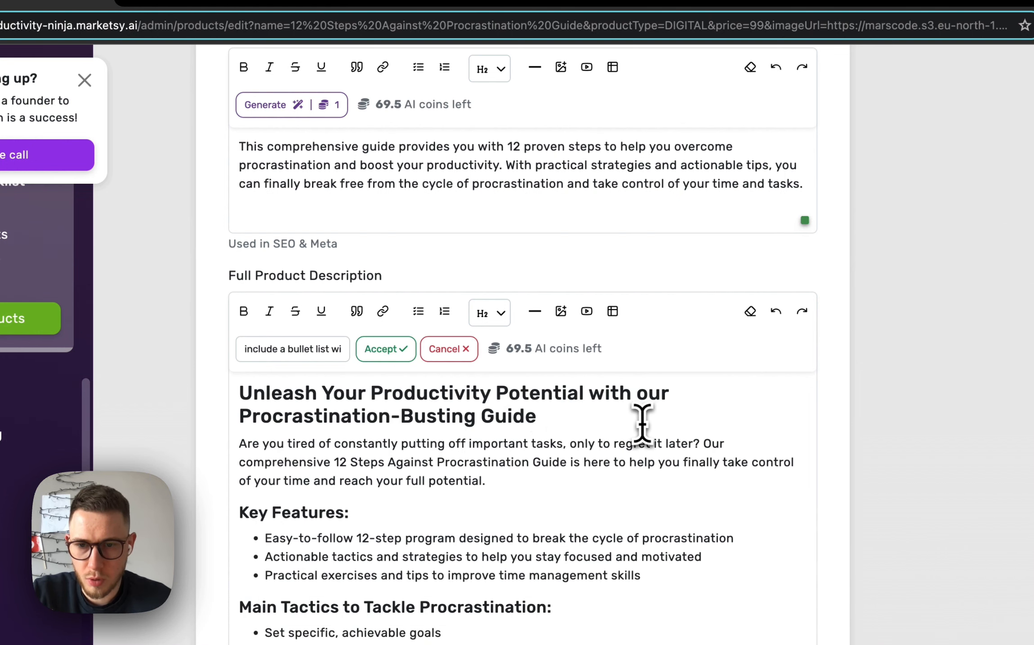
- Read through the generated full product description, including its key features and main tactics lists, and compare it with the short description
scroll(642, 422, "down", 2)
left_click_drag(243, 295, 603, 439)
left_click(605, 441)
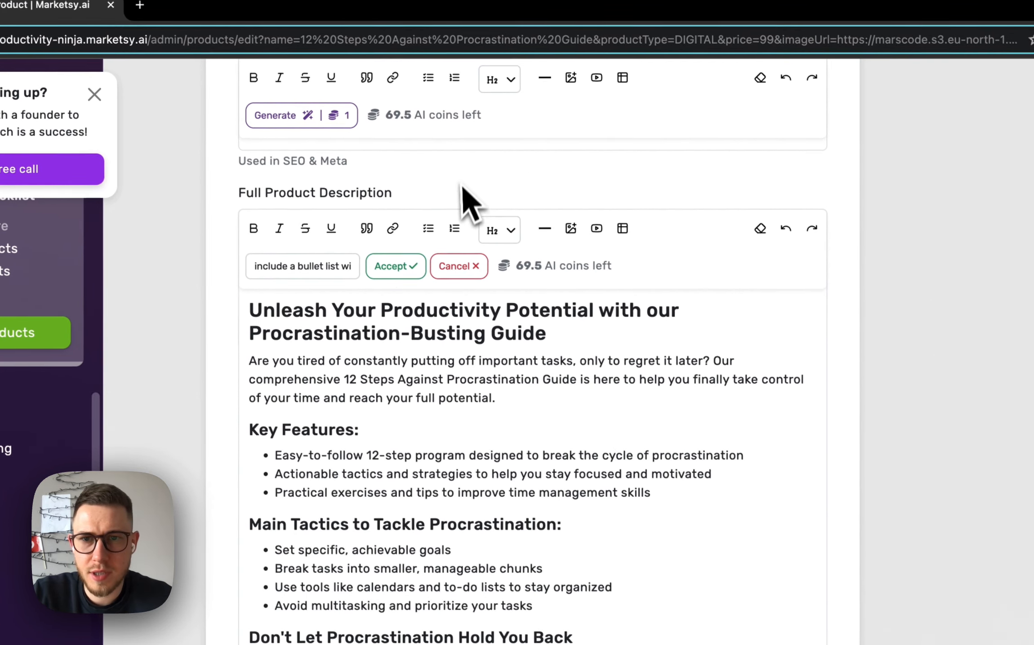
scroll(454, 184, "up", 2)
left_click_drag(386, 220, 226, 144)
left_click(324, 165)
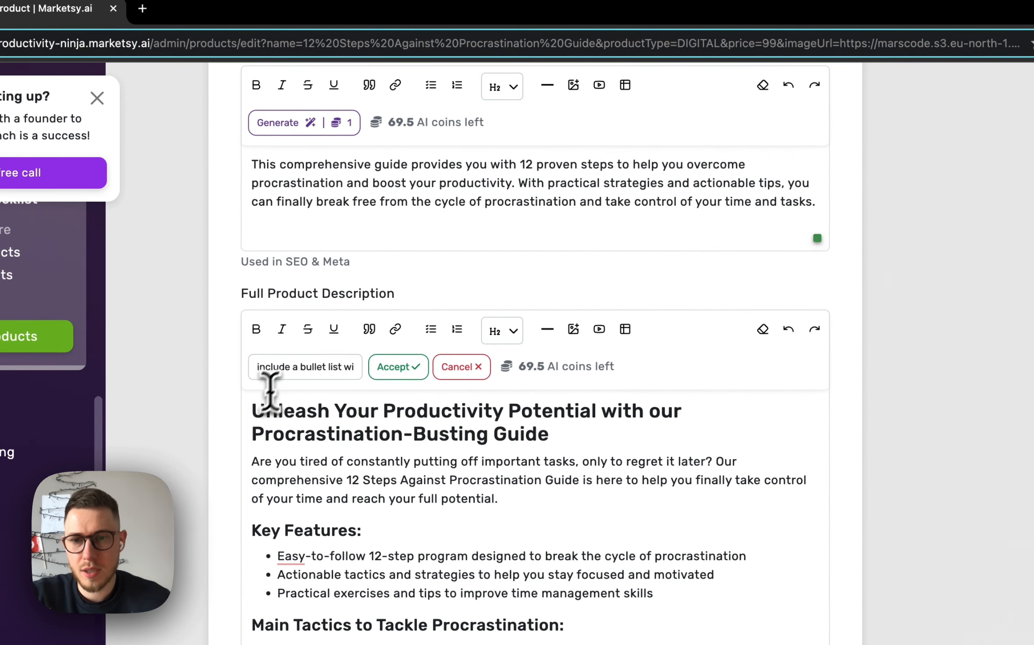
left_click_drag(258, 405, 715, 463)
scroll(680, 477, "down", 2)
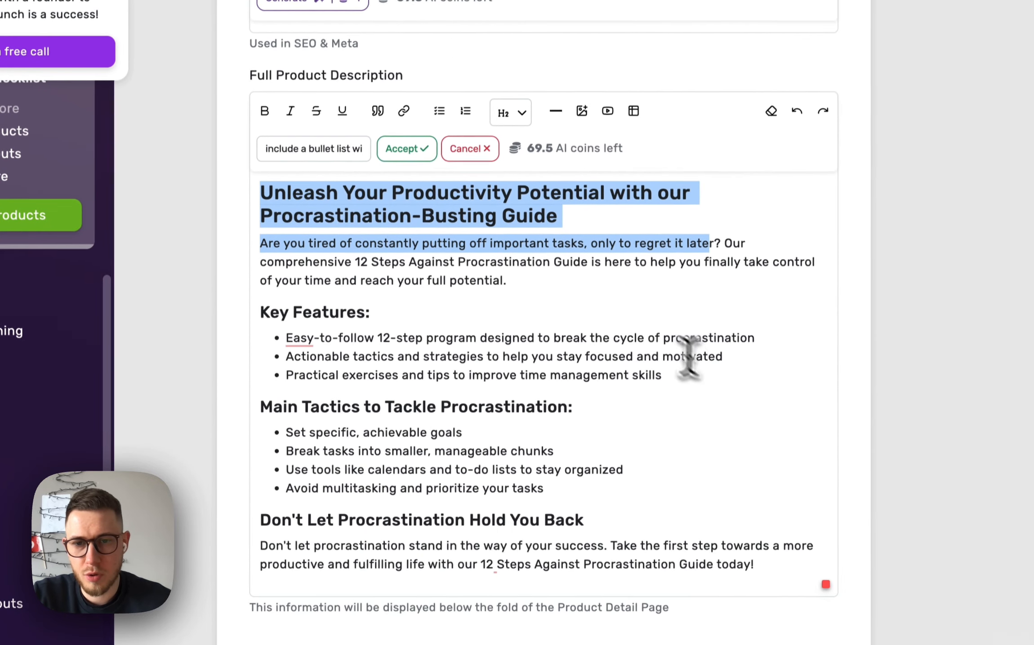
left_click(463, 299)
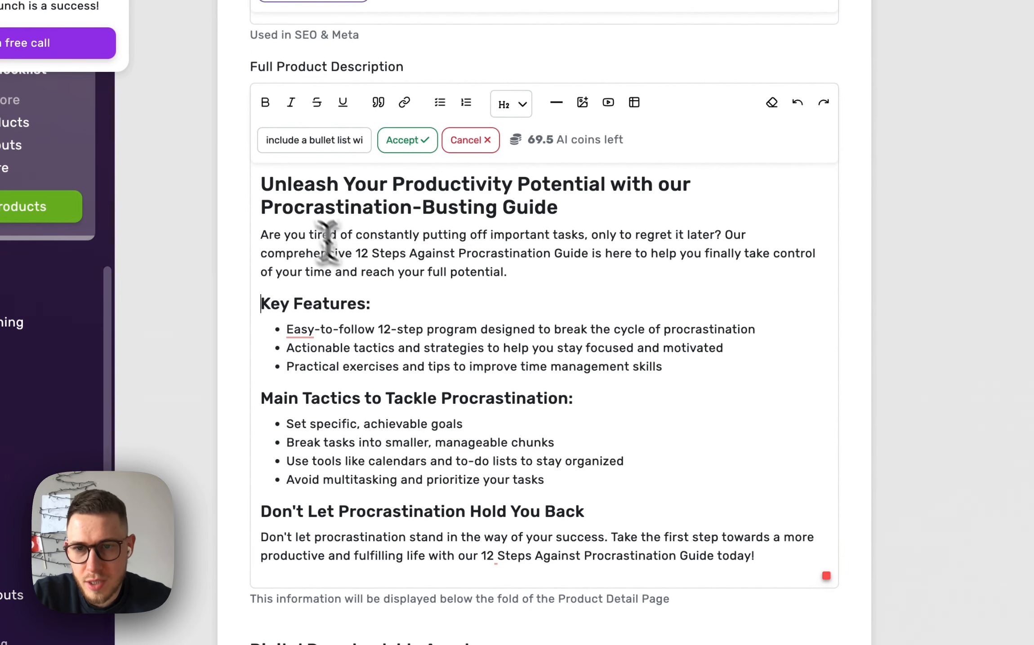
left_click_drag(329, 254, 582, 254)
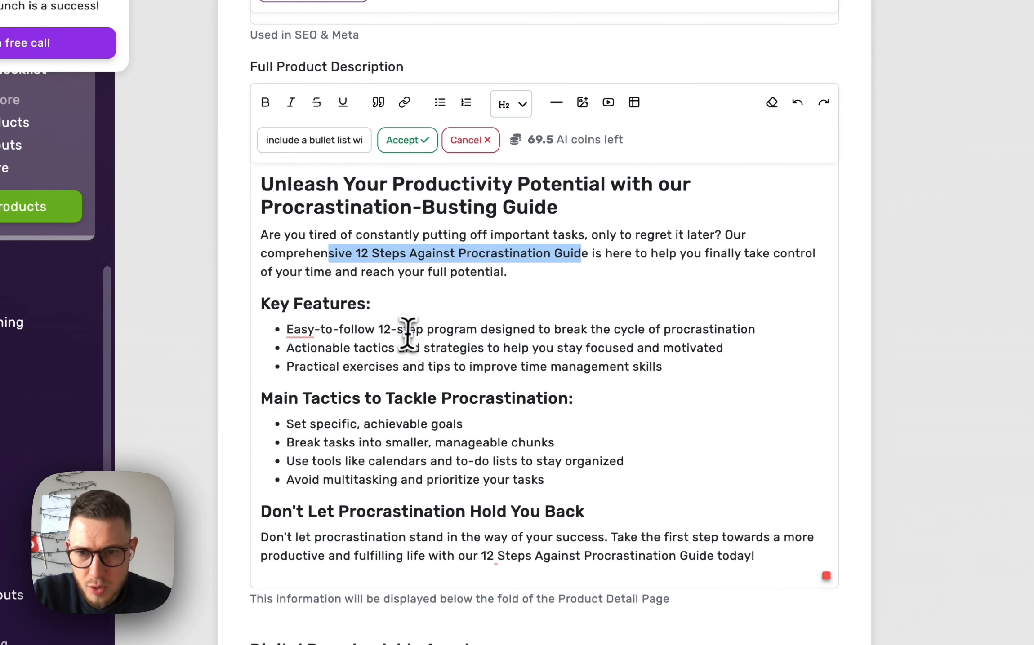
left_click_drag(480, 331, 434, 330)
left_click_drag(263, 399, 406, 399)
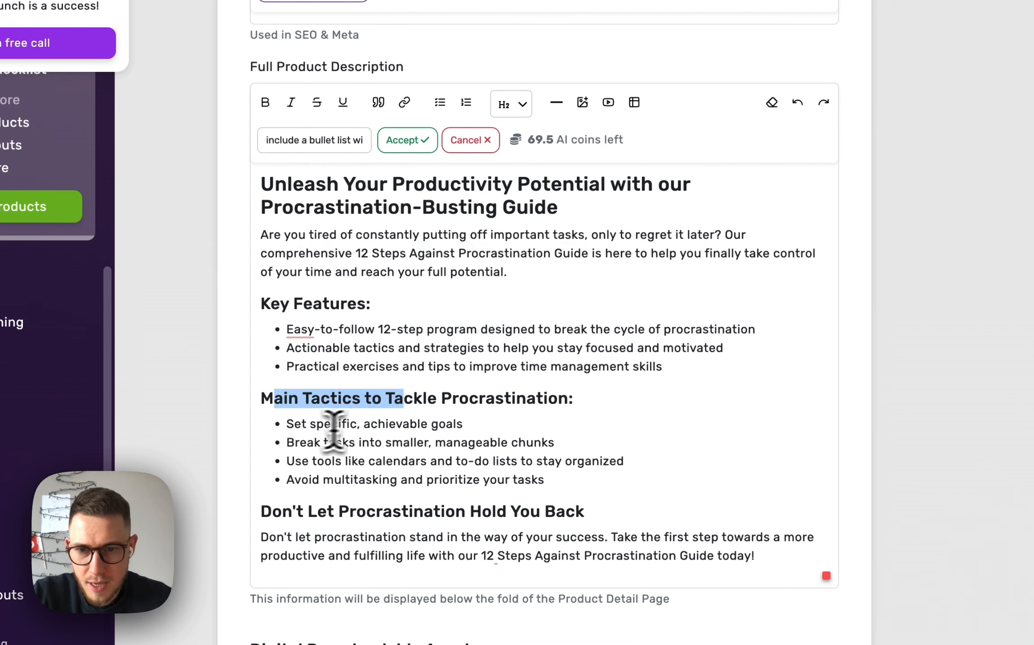
mouse_move(287, 424)
left_mouse_down()
mouse_move(332, 443)
mouse_move(563, 486)
mouse_move(272, 422)
left_mouse_up()
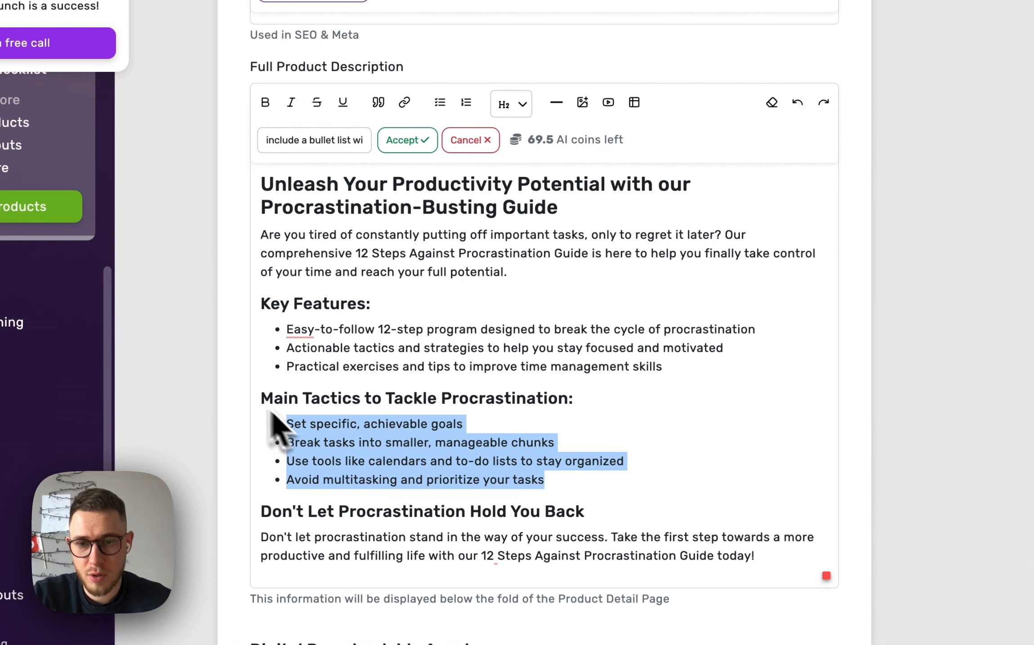
scroll(452, 473, "down", 1)
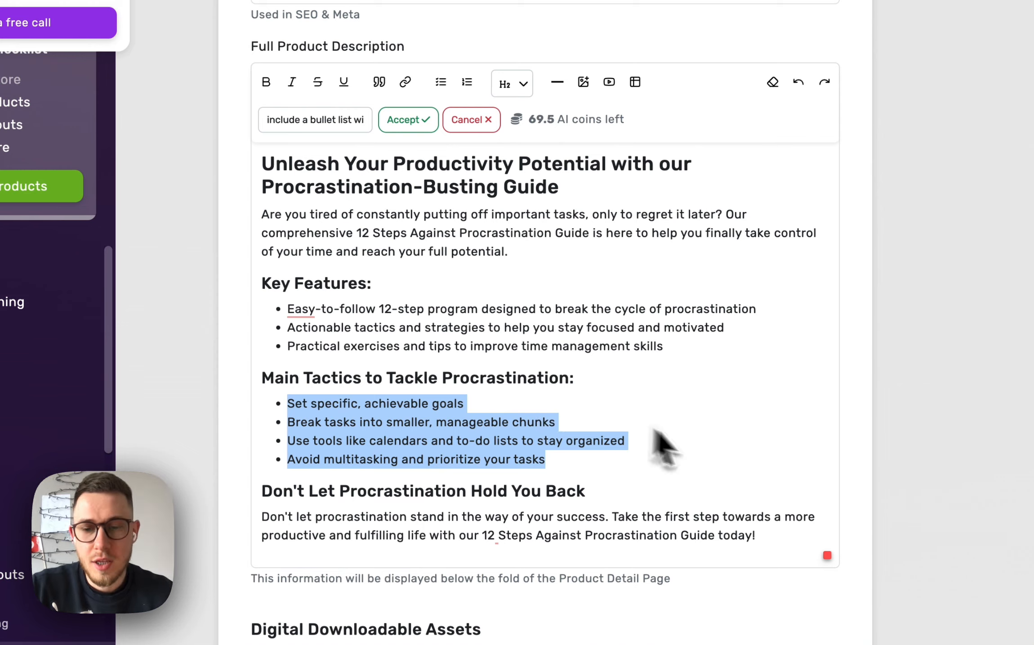
scroll(710, 422, "down", 10)
scroll(712, 420, "up", 10)
scroll(712, 420, "up", 7)
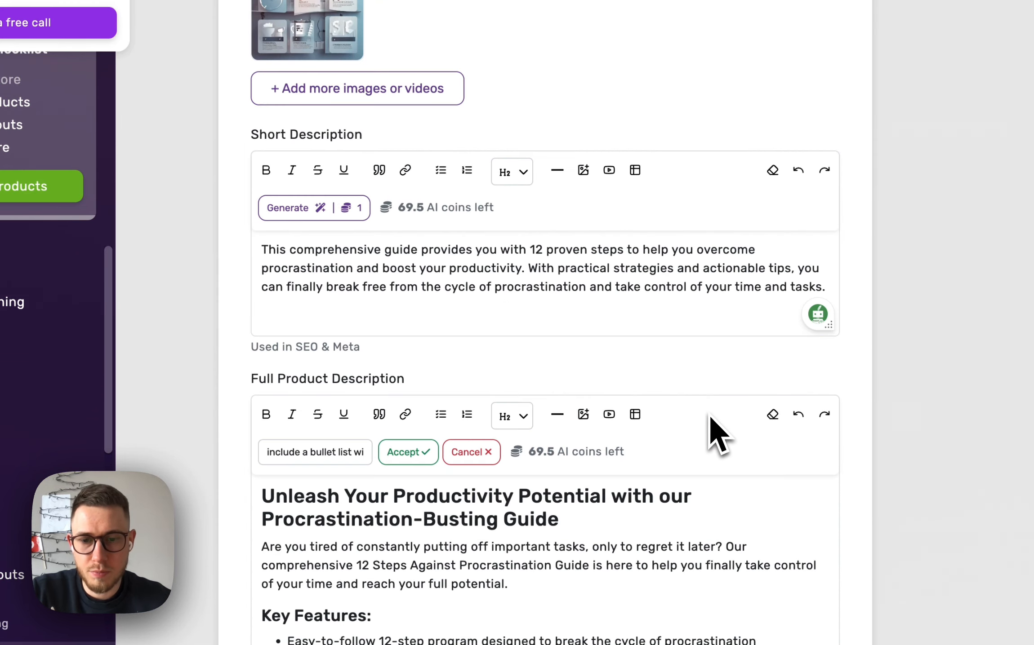
scroll(710, 427, "down", 6)
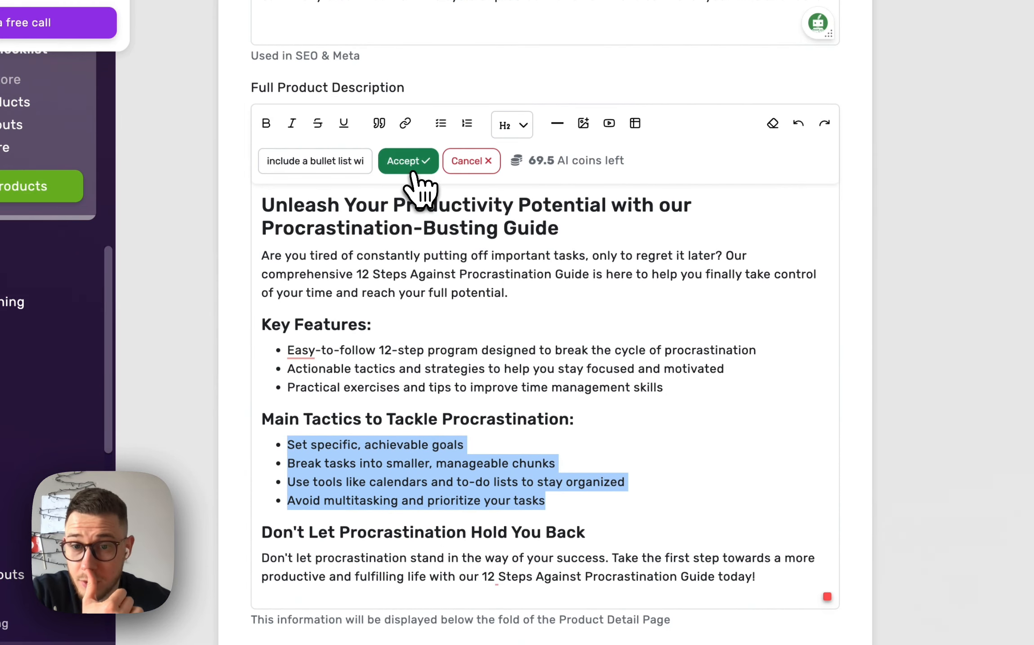
- Accept the generated full product description
left_click(410, 167)
scroll(606, 274, "down", 6)
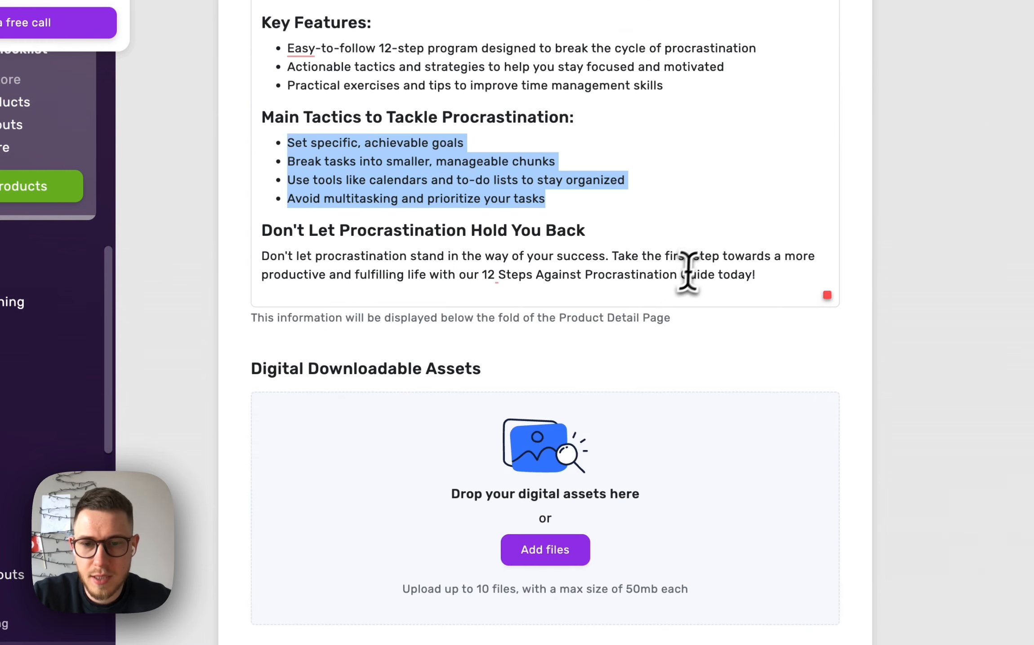
left_click(588, 260)
- Add the Mindfulness course PDF from the Downloads folder as the product's digital downloadable asset
scroll(558, 305, "down", 4)
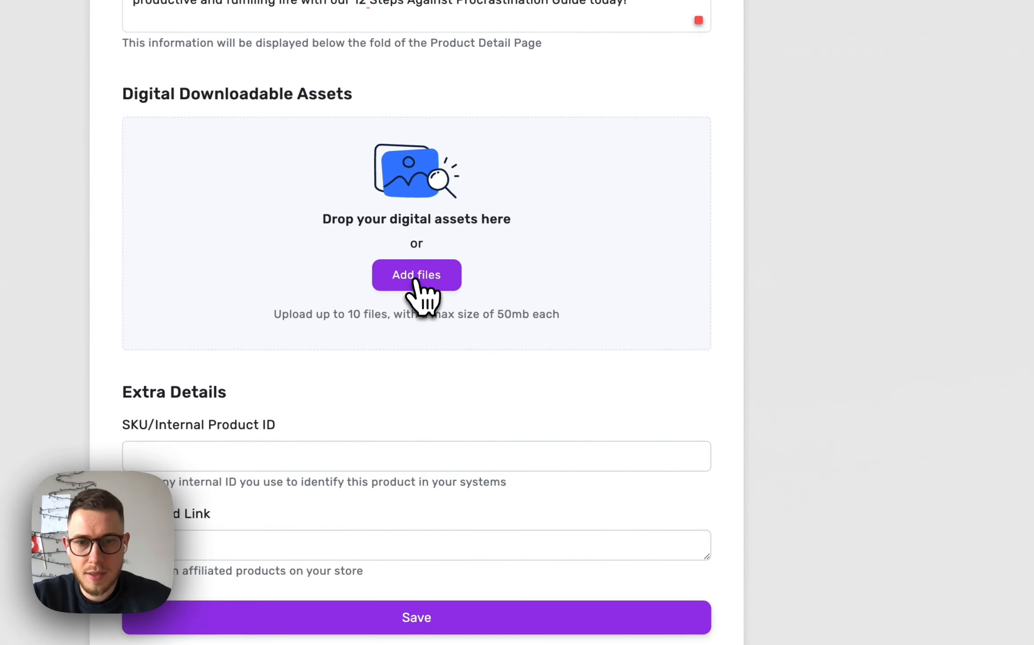
left_click(567, 362)
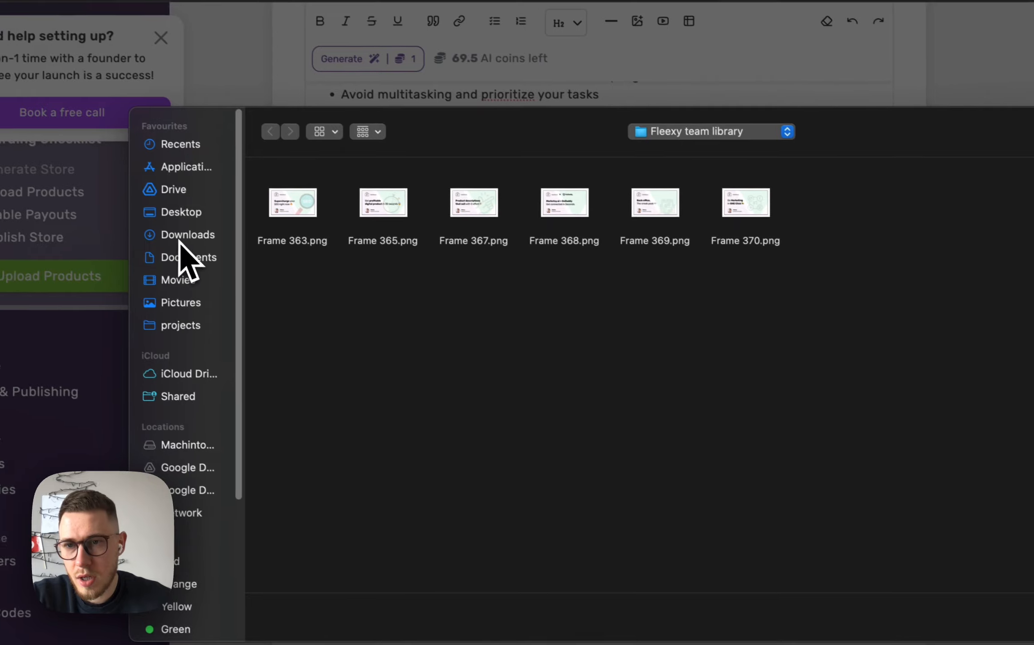
left_click(7, 47)
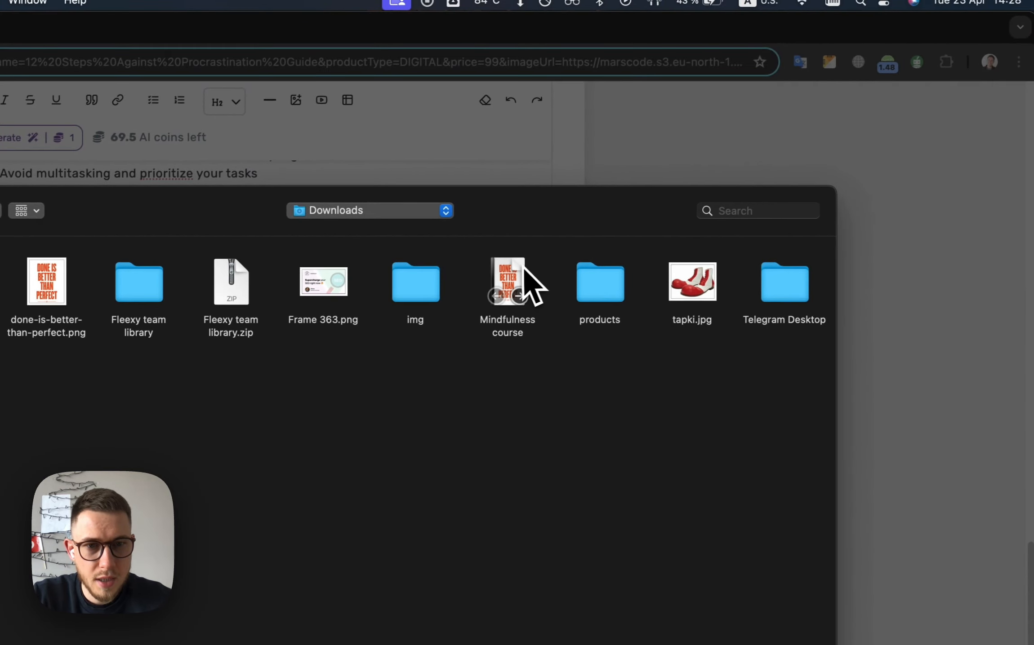
left_click(792, 209)
double_click(512, 264)
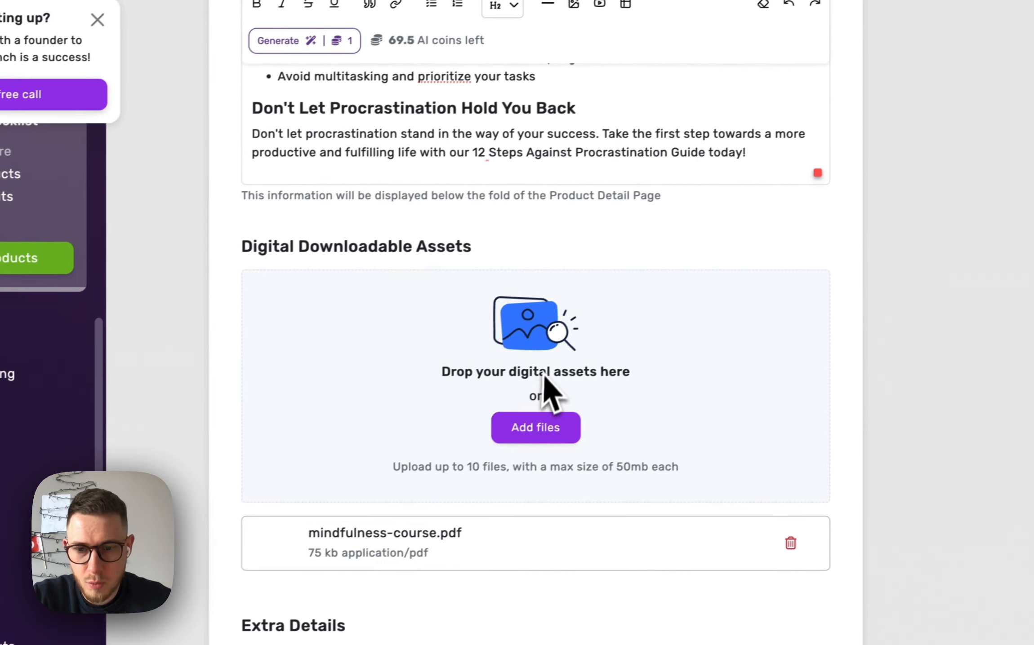
- Look over the product's extra details, leaving the SKU and affiliated link empty, and save the product
scroll(508, 374, "down", 5)
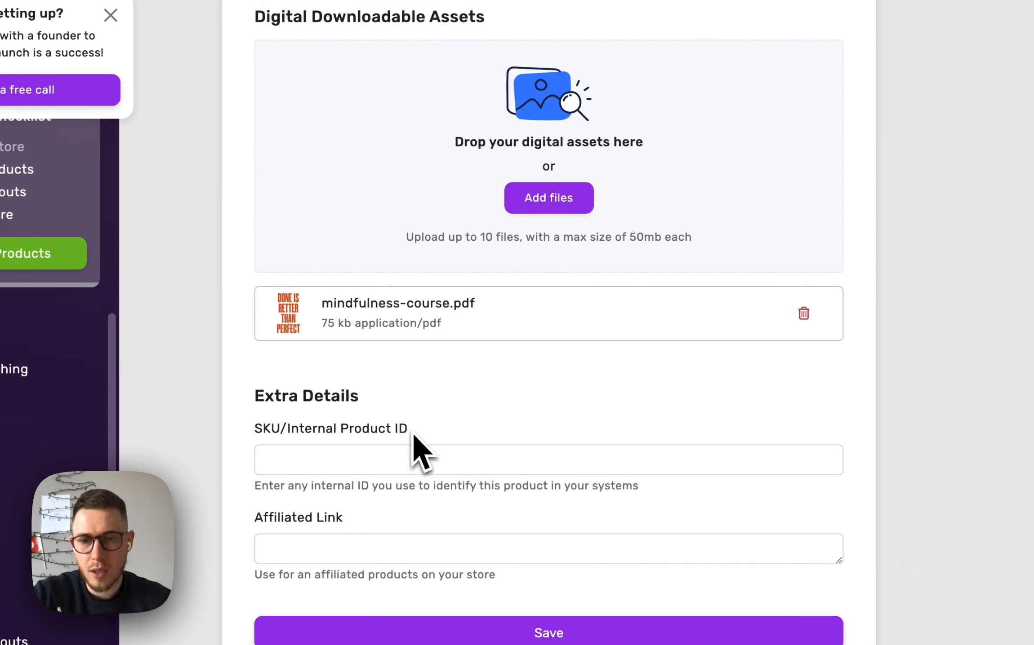
mouse_move(410, 431)
left_mouse_down()
mouse_move(227, 435)
mouse_move(409, 432)
left_mouse_up()
left_click(313, 458)
left_click_drag(255, 517, 427, 524)
left_click(432, 521)
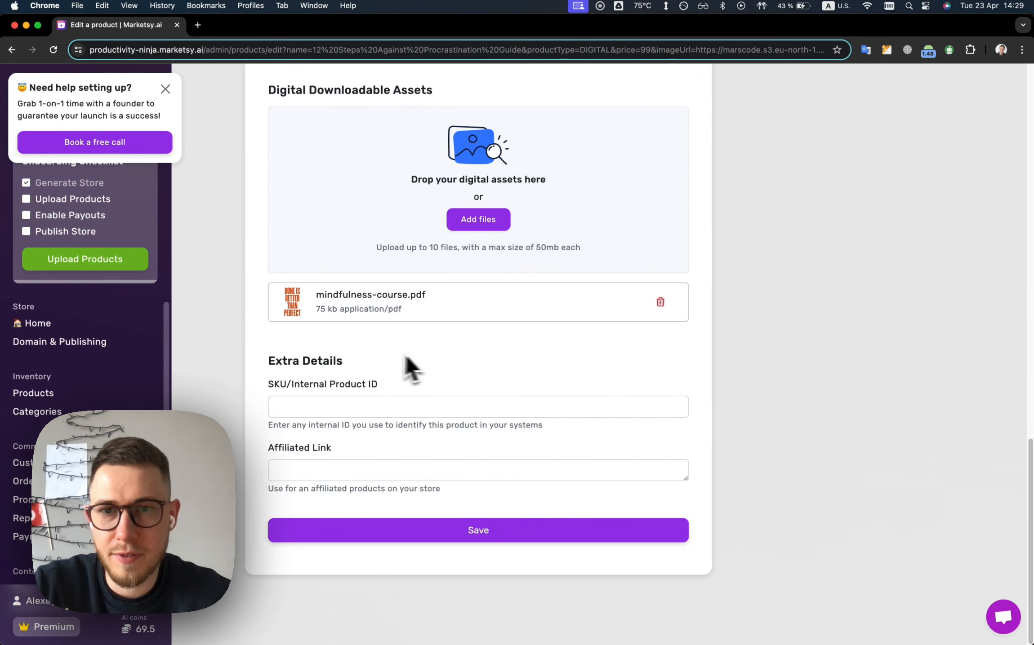
left_click(478, 533)
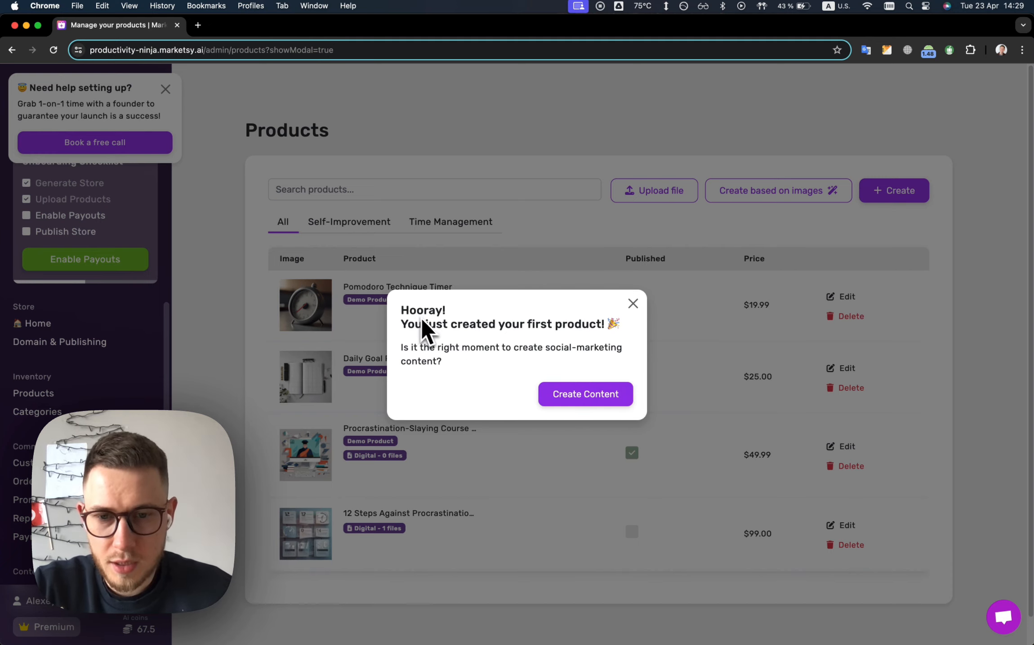
- Go to creating social-marketing content for the new product and generate a post for the 12 Steps Against Procrastination Guide
left_click(539, 393)
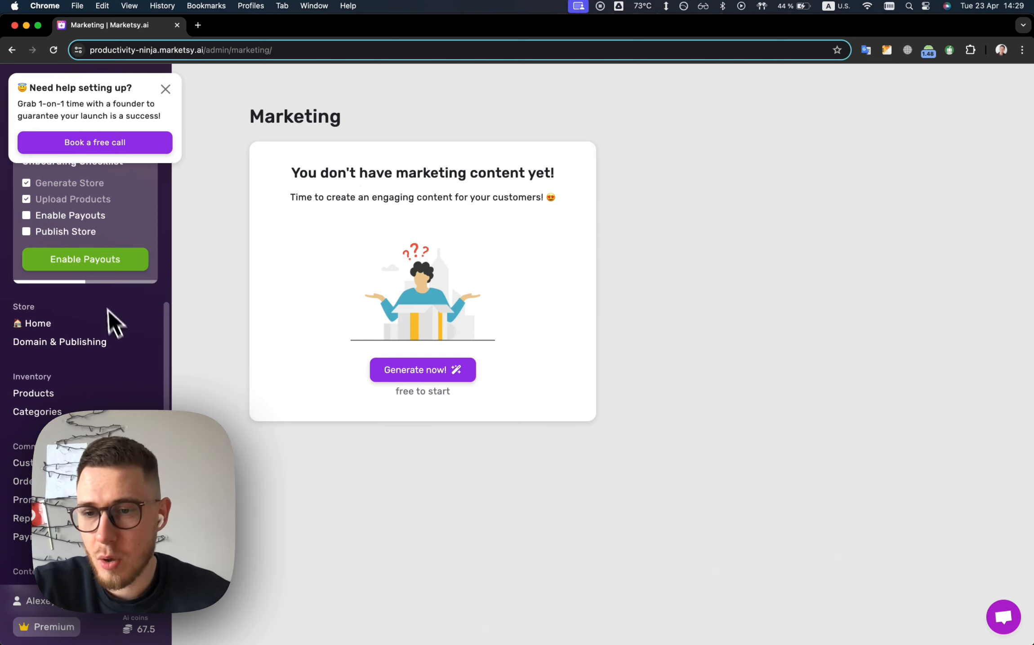
scroll(126, 355, "down", 10)
scroll(85, 359, "up", 10)
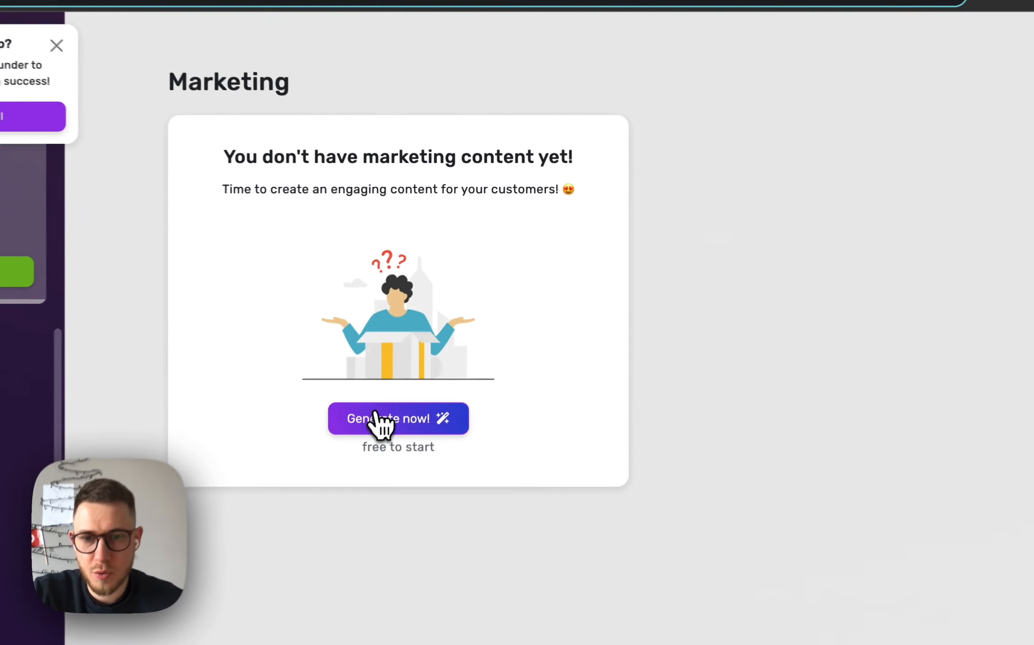
left_click(405, 370)
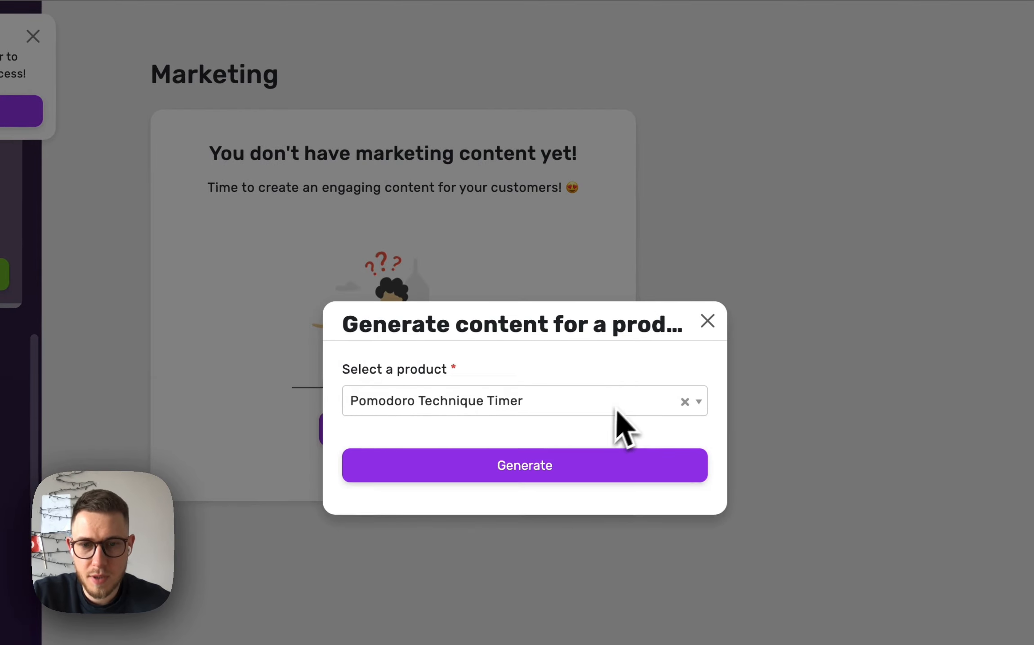
left_click(517, 400)
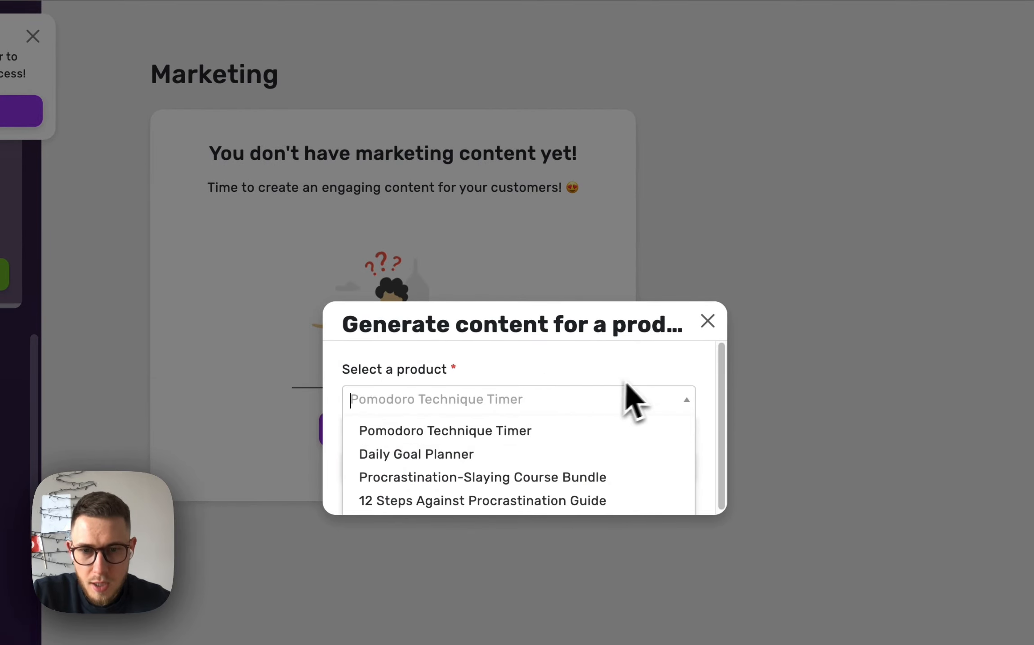
left_click_drag(359, 323, 672, 324)
left_click(648, 355)
left_click(494, 399)
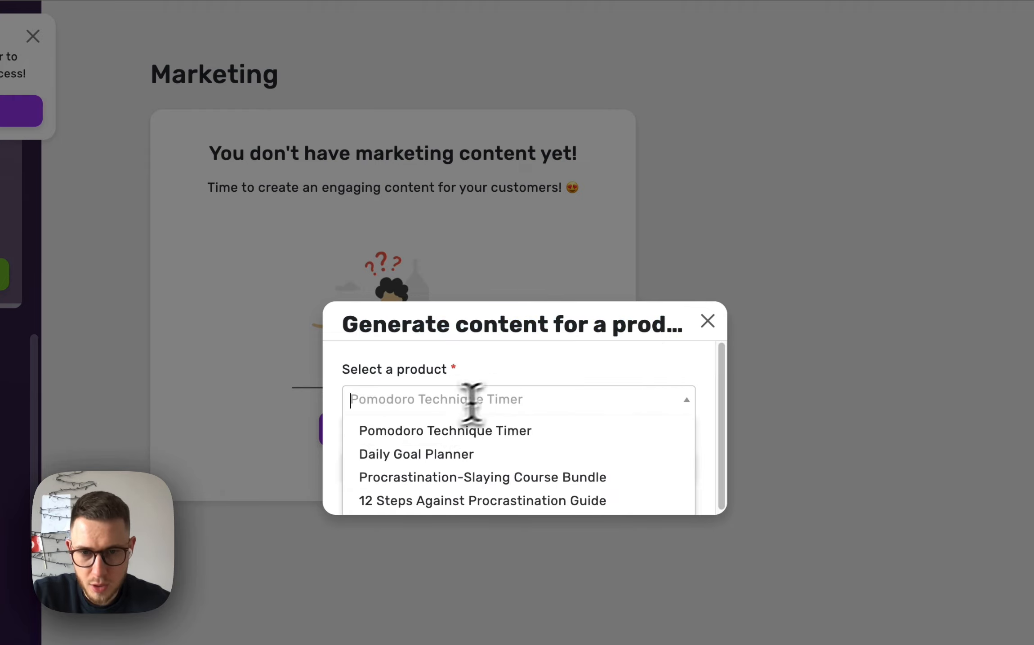
left_click(420, 498)
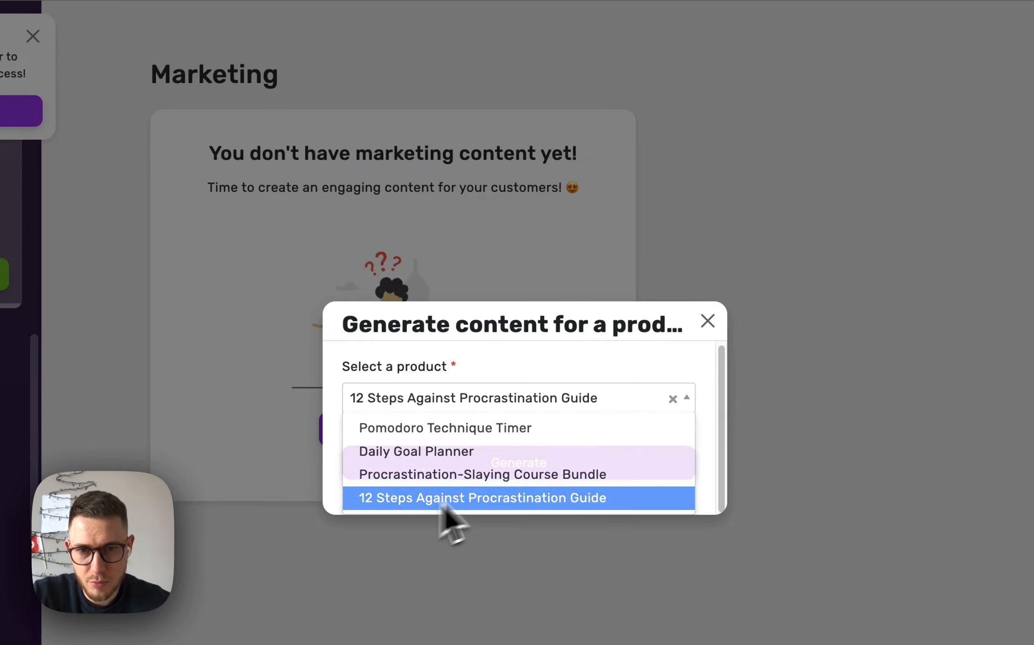
left_click(522, 466)
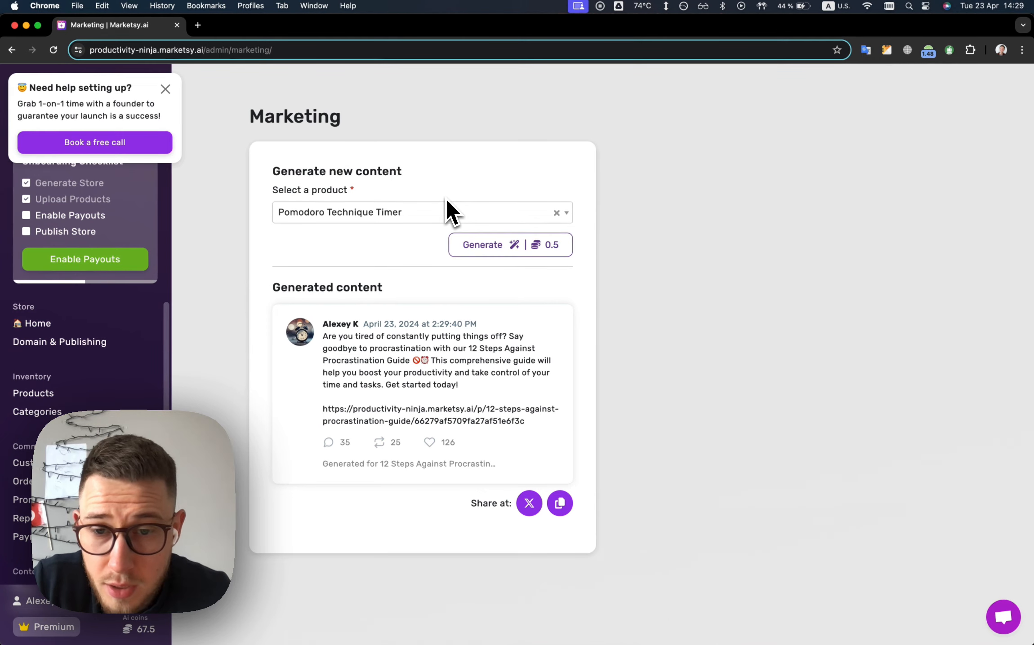
- Read the generated marketing post and copy it
mouse_move(322, 337)
left_mouse_down()
mouse_move(463, 350)
mouse_move(535, 427)
mouse_move(322, 329)
left_mouse_up()
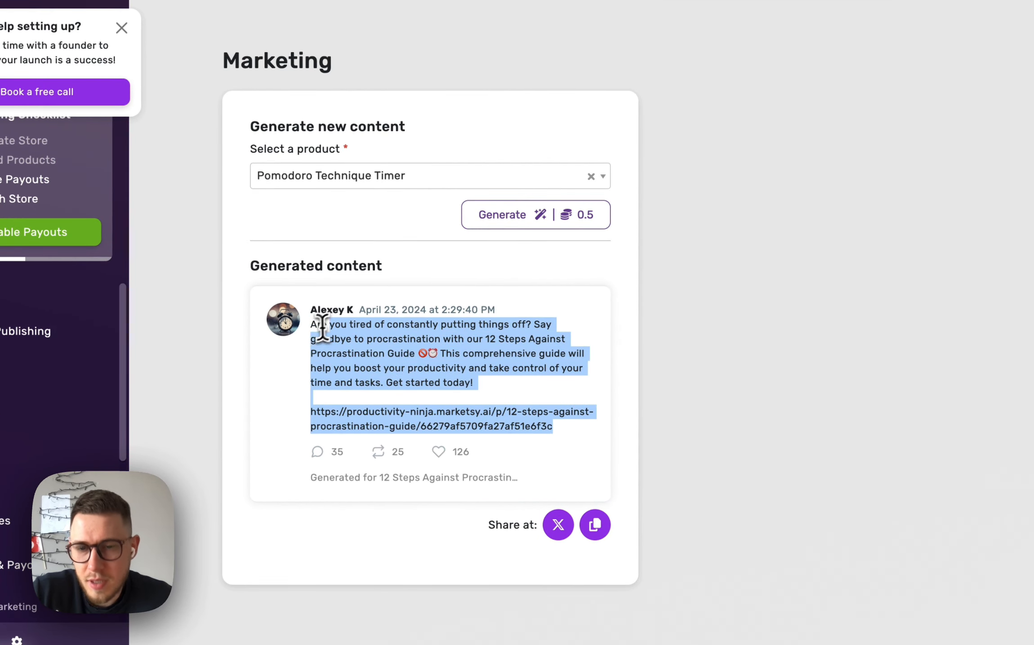
left_click(312, 329)
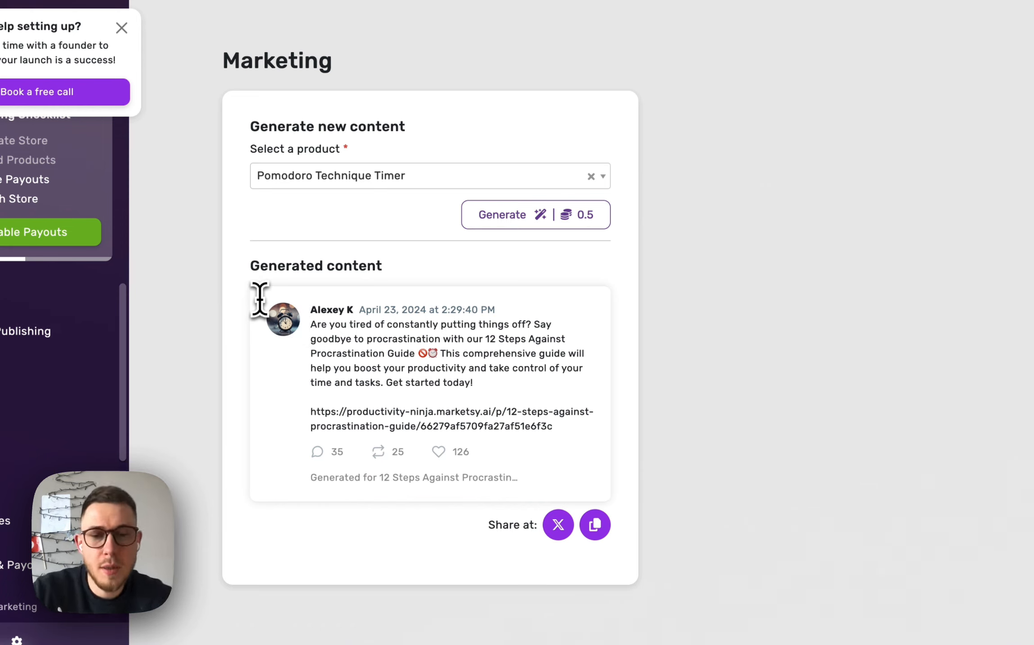
left_click(595, 530)
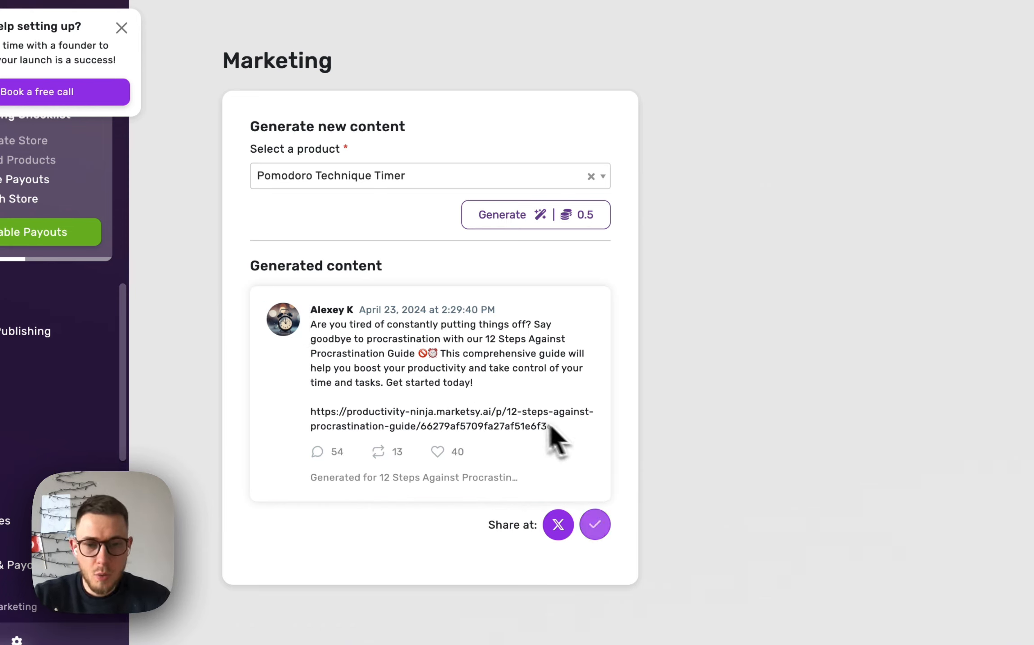
- Share the generated post to X and check the drafted text and product link without posting it
left_click(558, 525)
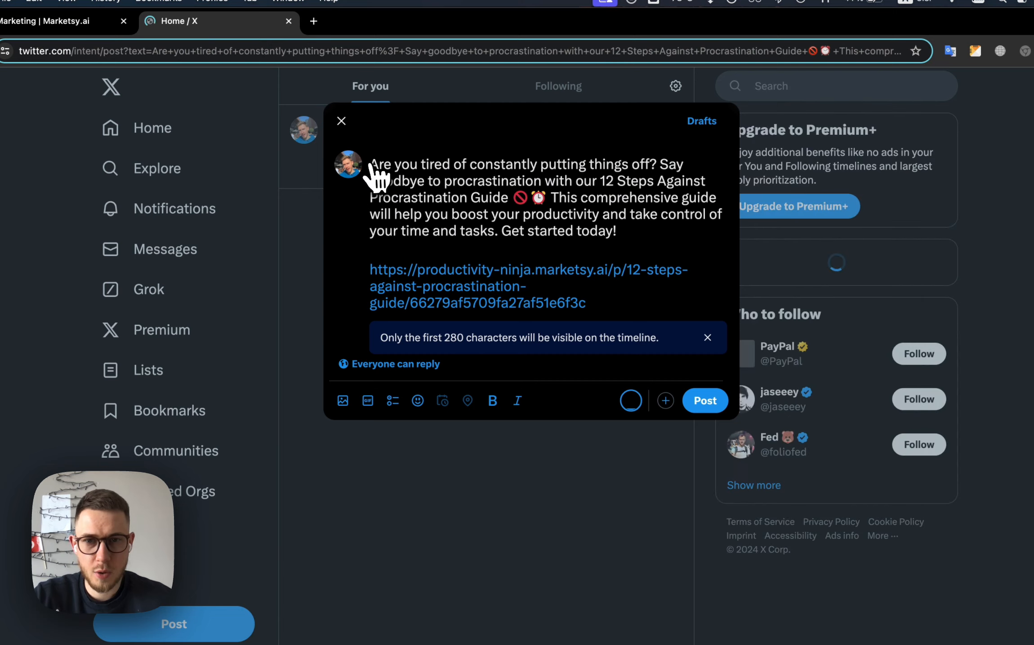
left_click_drag(369, 164, 683, 377)
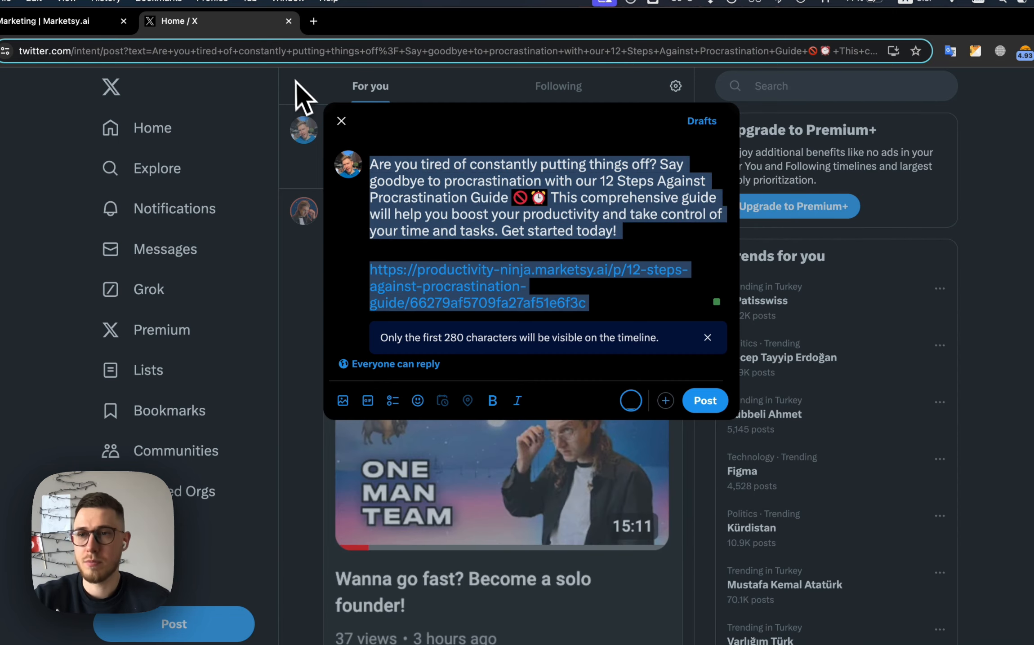
left_click(71, 19)
left_click(591, 566)
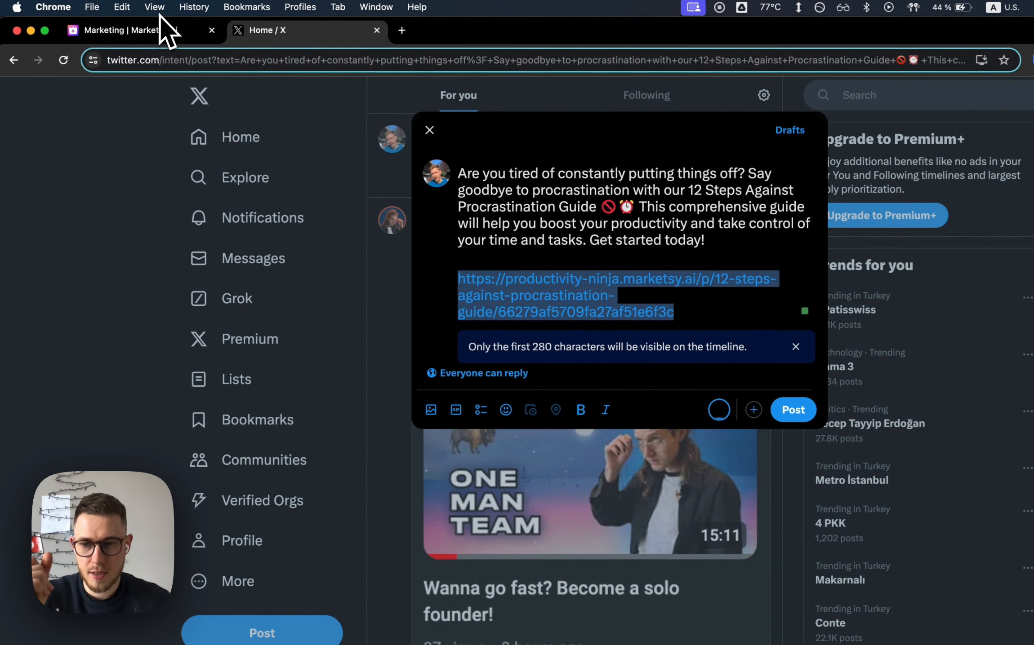
- Return to the Marketsy.ai marketing page and dismiss the pop-up offering a free call with a founder
left_click(155, 33)
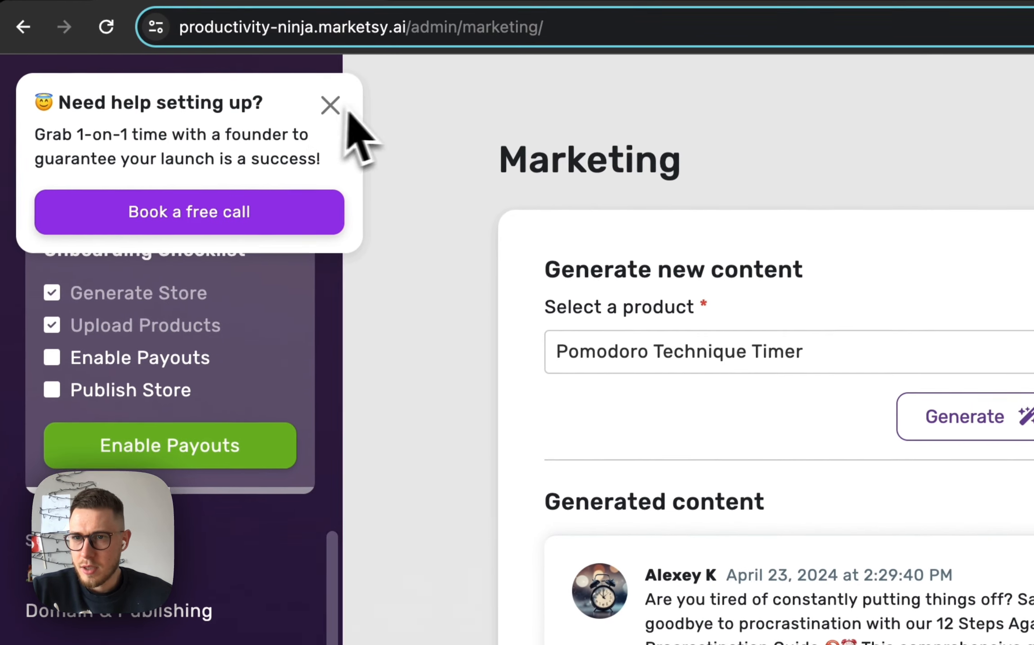
left_click(317, 129)
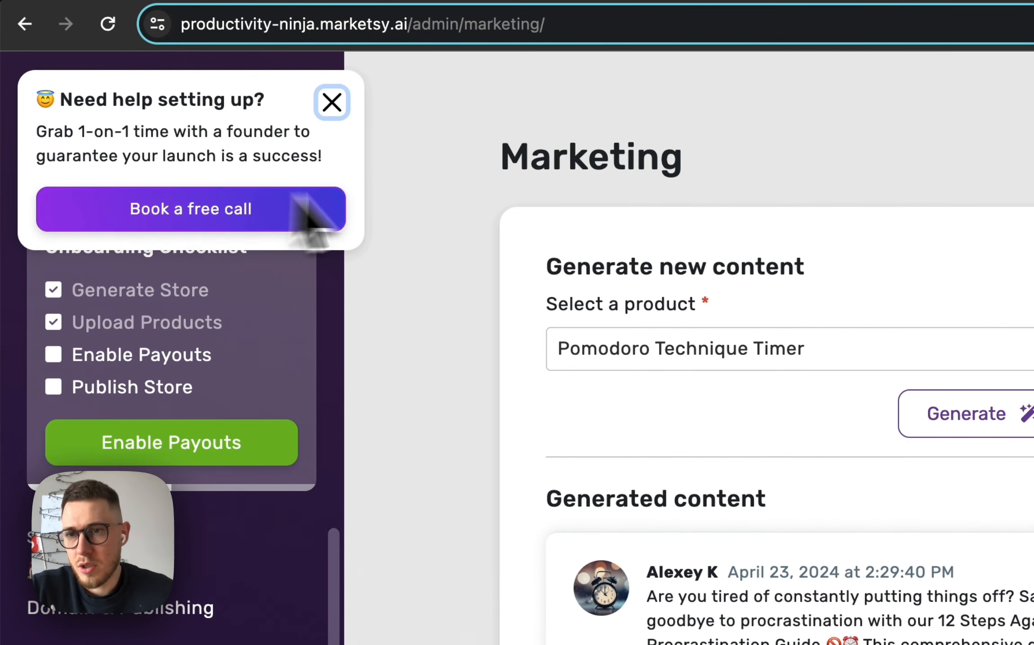
left_click(333, 103)
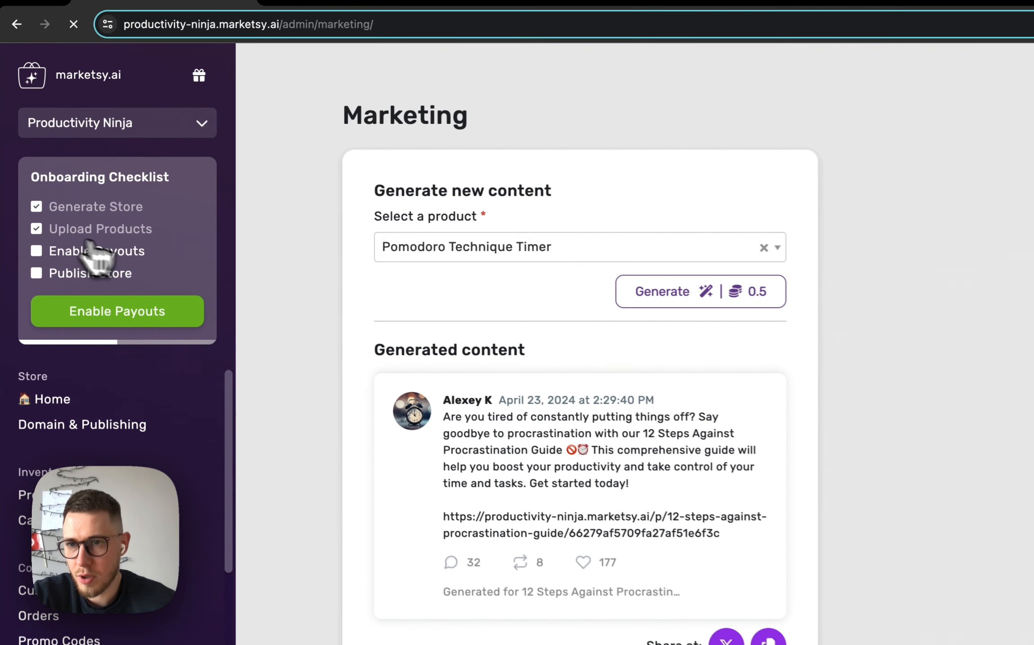
- In the product list, unpublish the three demo products and publish the 12 Steps Against Procrastination Guide
left_click(33, 201)
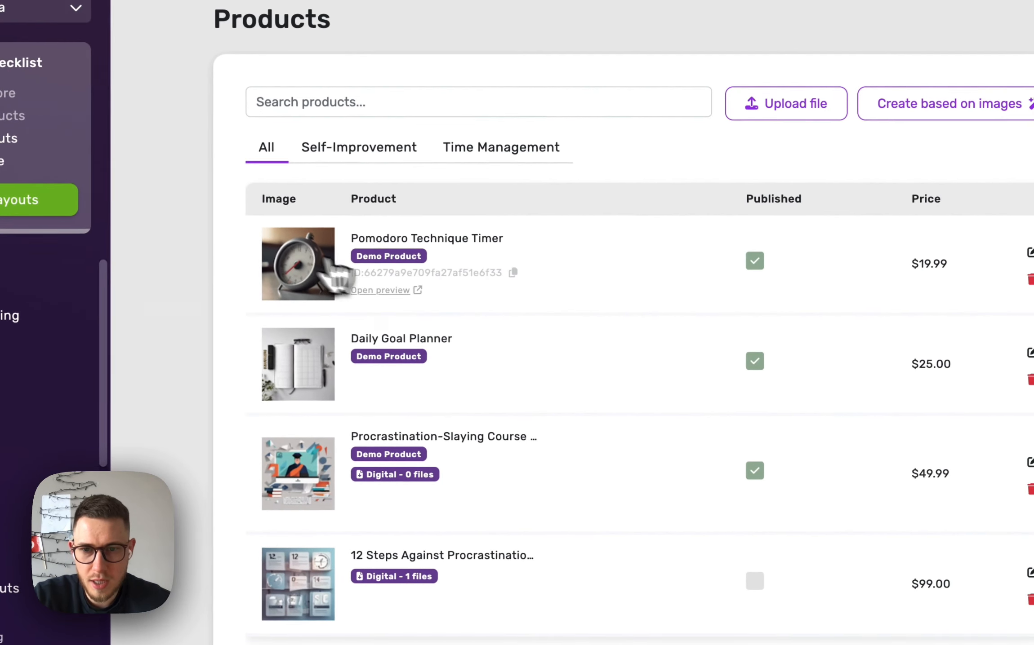
left_click(754, 260)
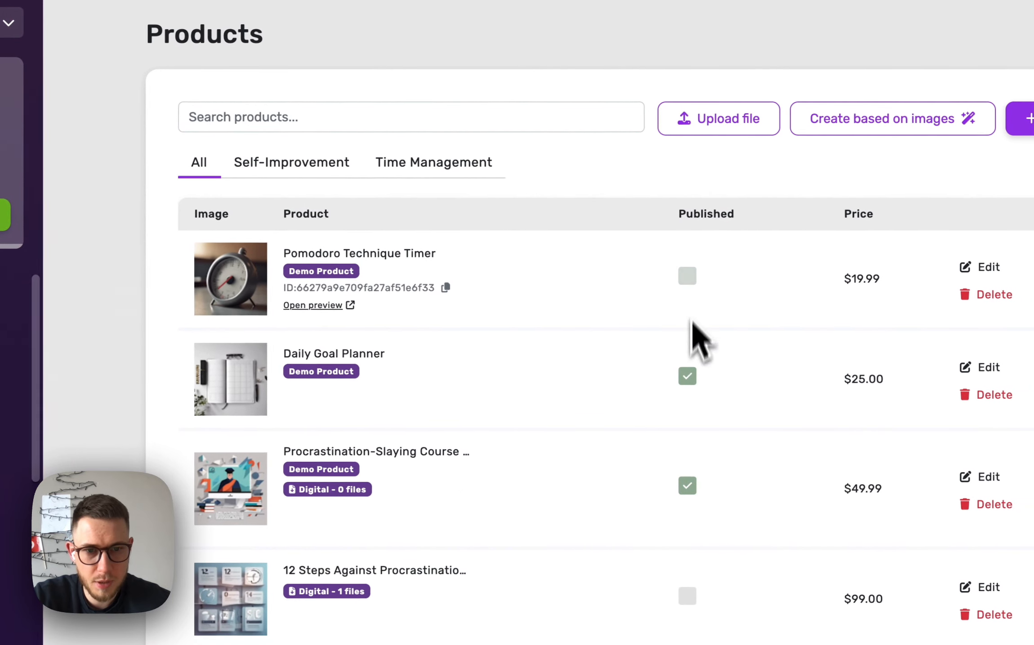
left_click(753, 359)
left_click(687, 485)
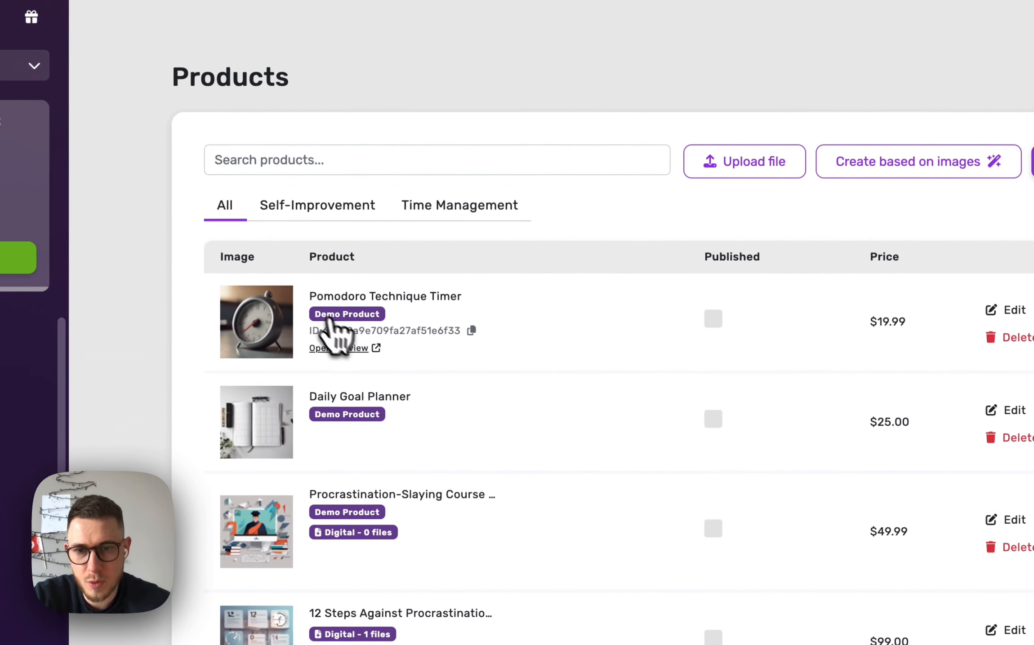
mouse_move(380, 319)
left_mouse_down()
mouse_move(315, 318)
mouse_move(376, 315)
left_mouse_up()
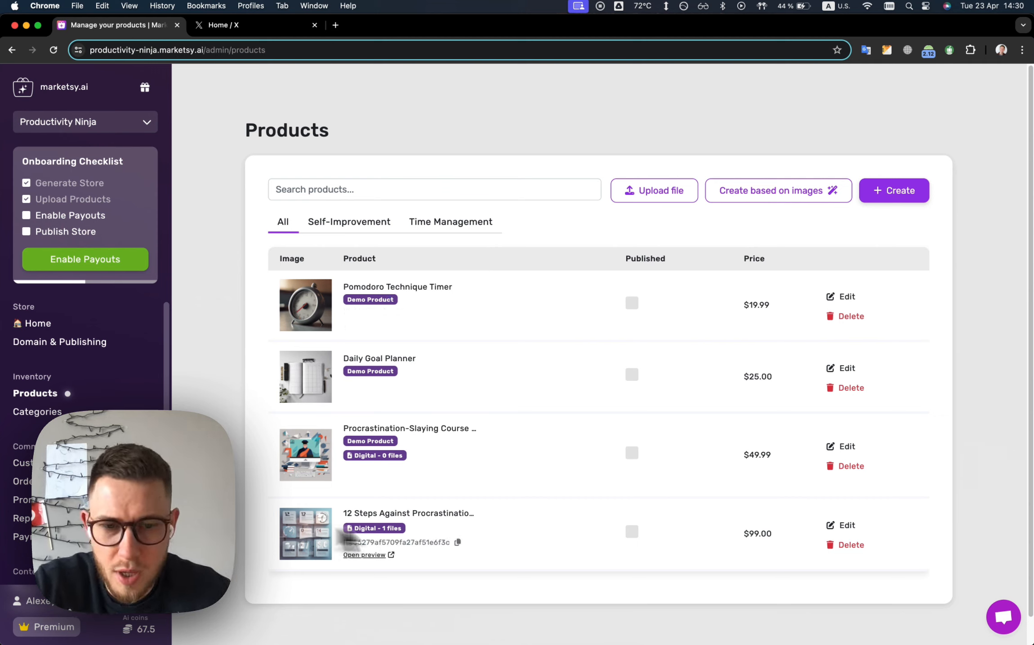
left_click(632, 532)
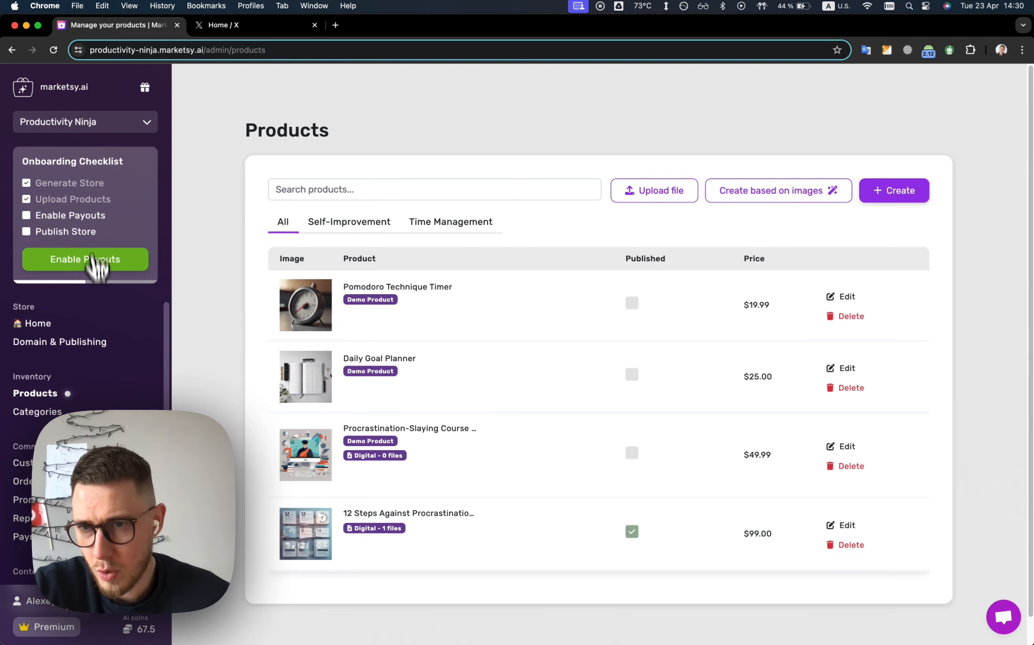
- Choose Stripe as the payment gateway for payouts and review the Stripe Connect section, keeping Turkiye as the country
left_click(67, 219)
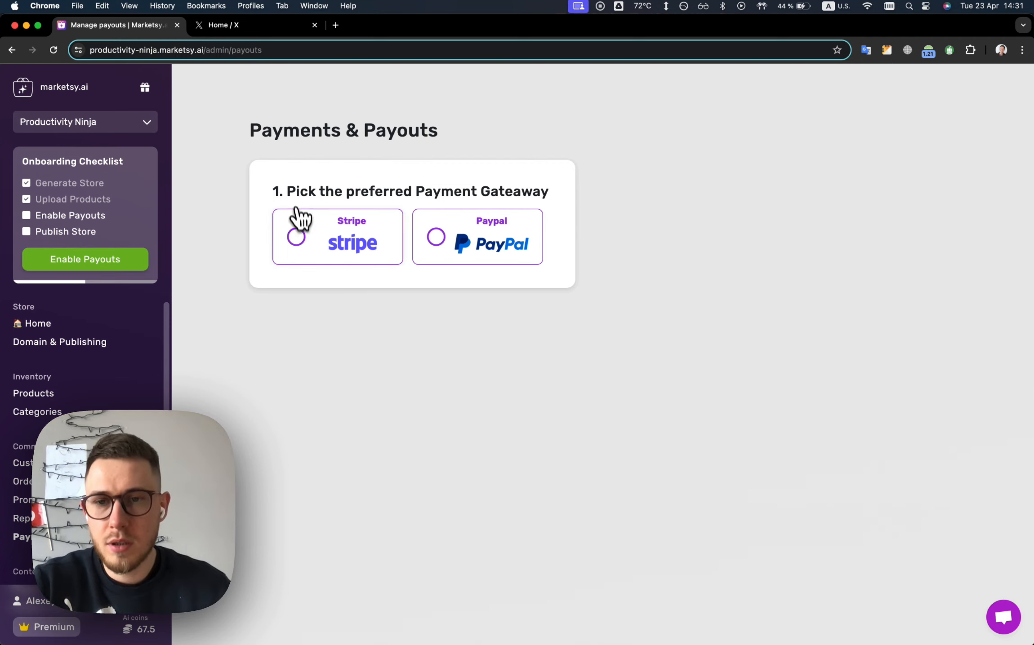
left_click(296, 220)
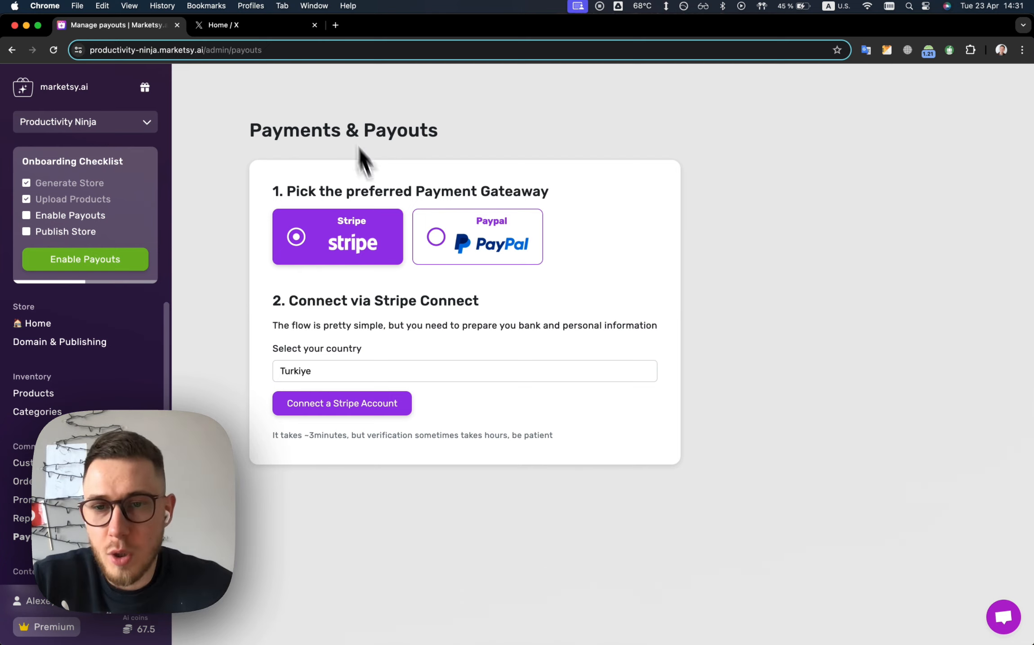
left_click_drag(289, 300, 501, 313)
left_click(501, 313)
left_click(355, 376)
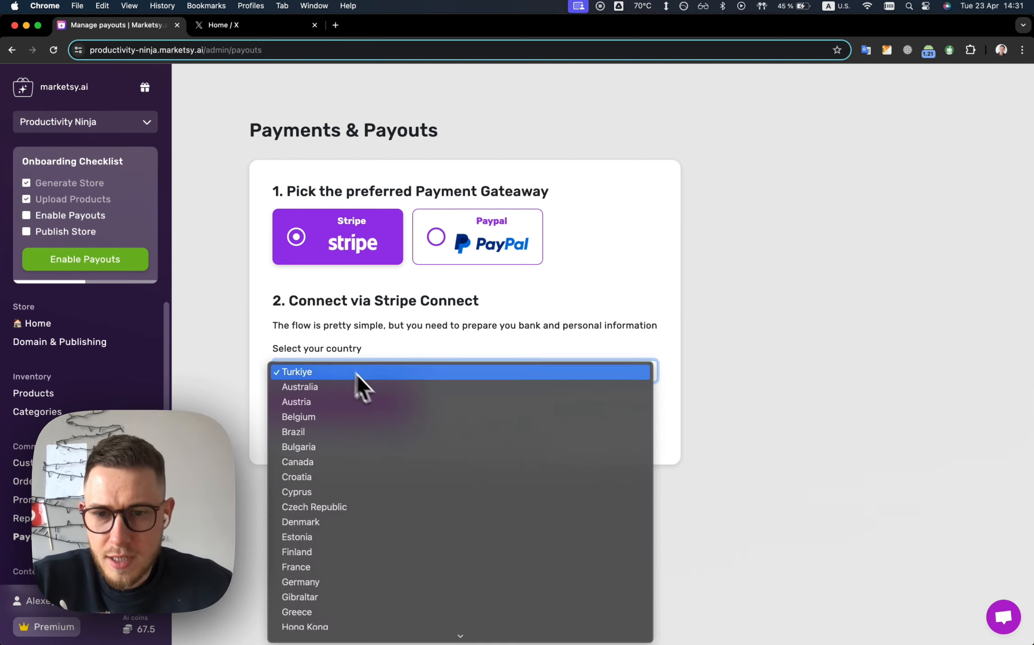
left_click(669, 358)
left_click(435, 409)
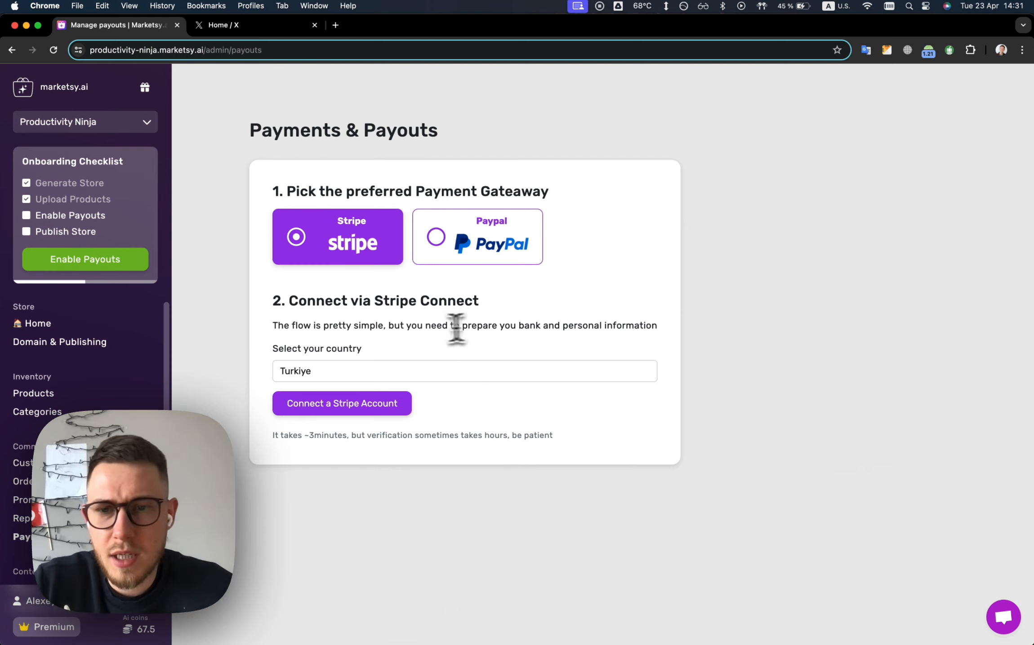
left_click_drag(291, 302, 468, 303)
left_click(468, 303)
left_click_drag(253, 308, 291, 302)
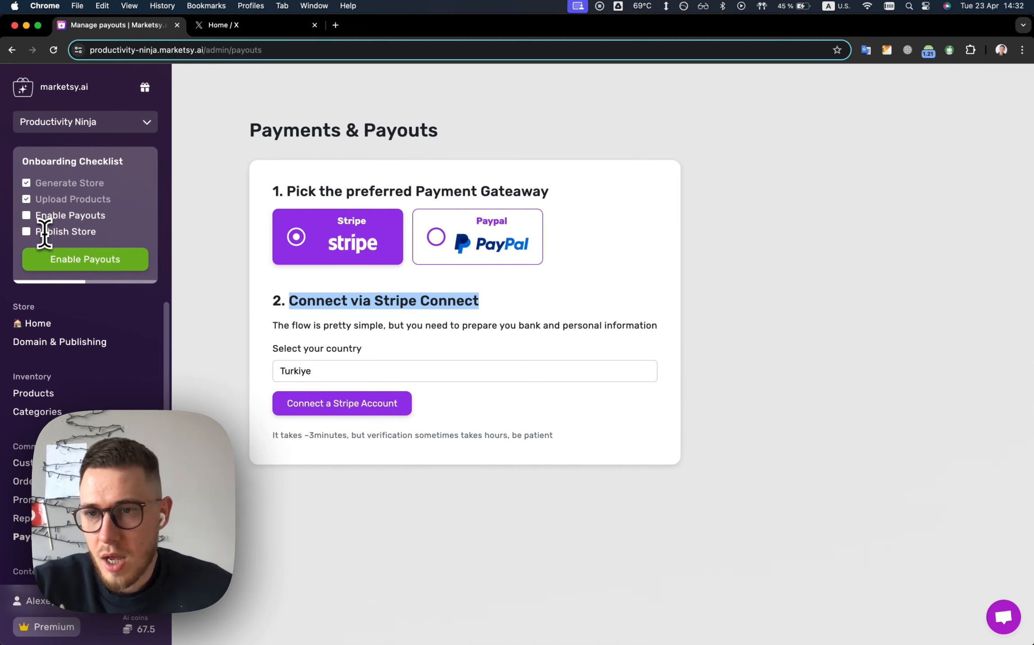
- Open the domain and publishing settings, choose hosting on a sub-domain, and inspect the productivity-ninja sub-domain name
key("super+r")
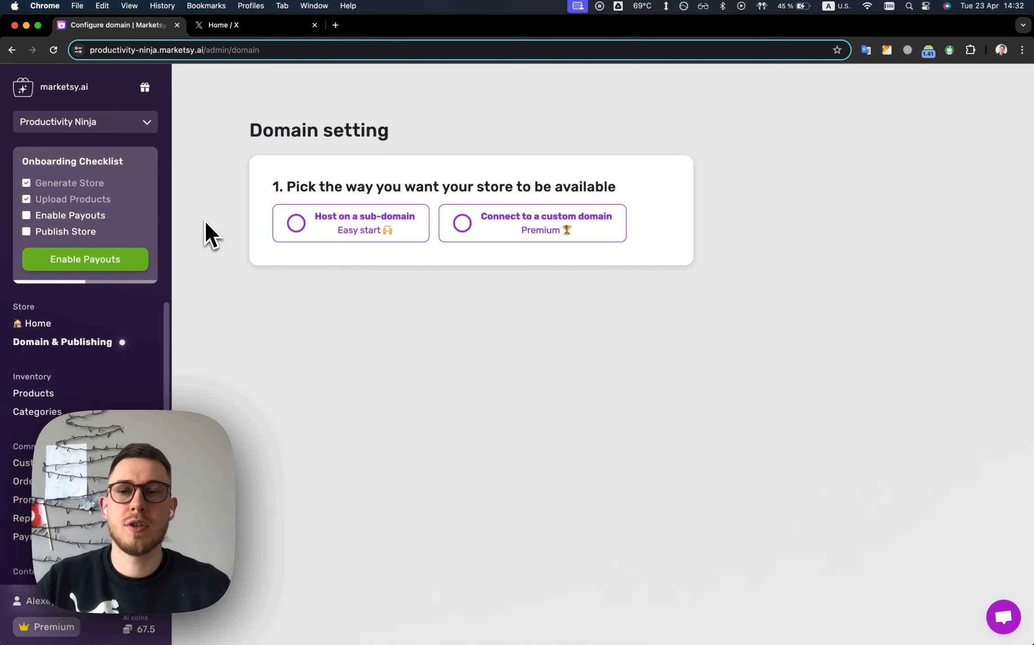
left_click(315, 226)
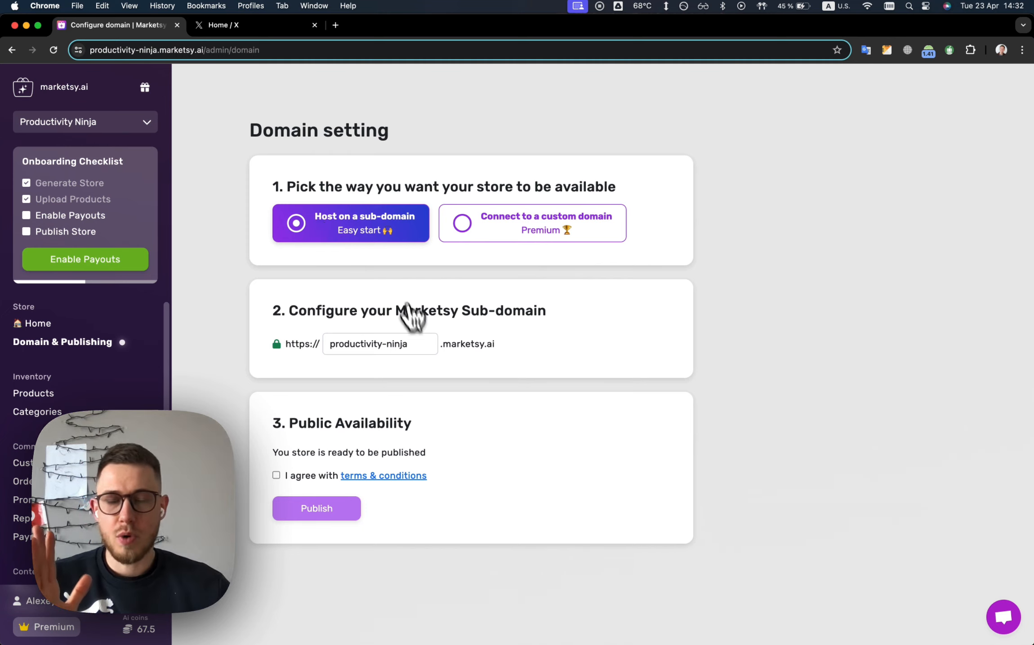
left_click(419, 344)
left_click_drag(424, 345, 329, 347)
left_click(451, 351)
left_click_drag(434, 346, 329, 347)
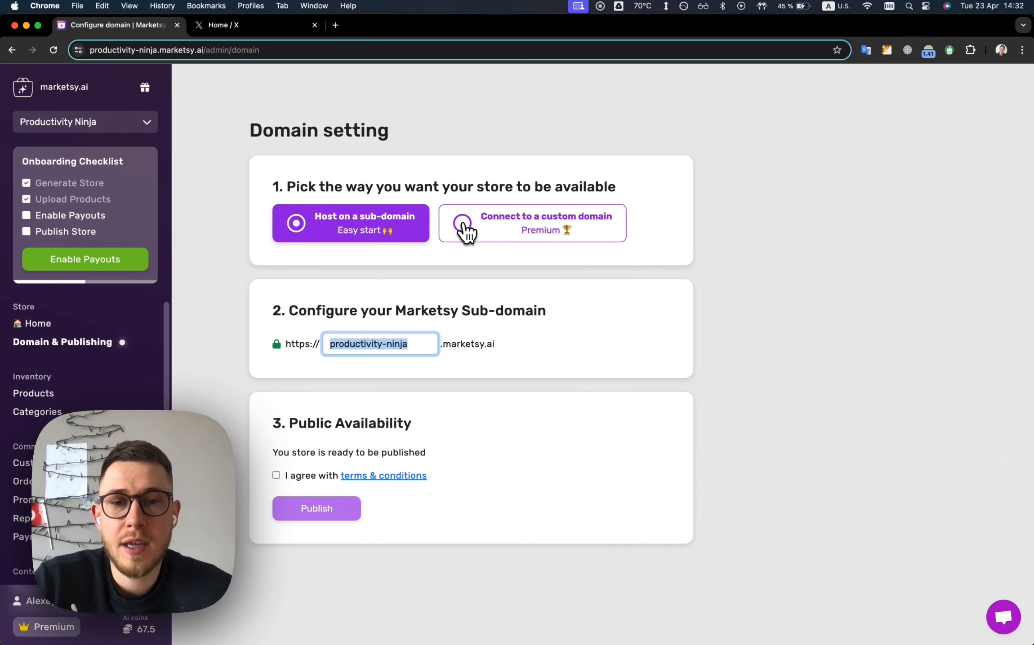
- Switch the store's availability to a custom domain and open the link for buying a domain
left_click(472, 232)
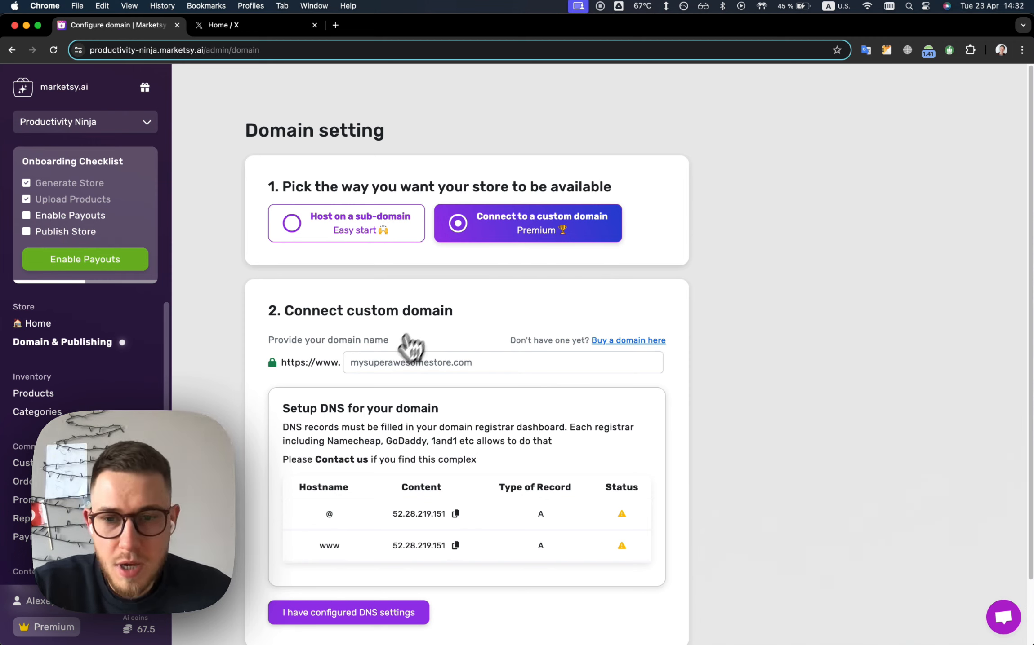
left_click(468, 366)
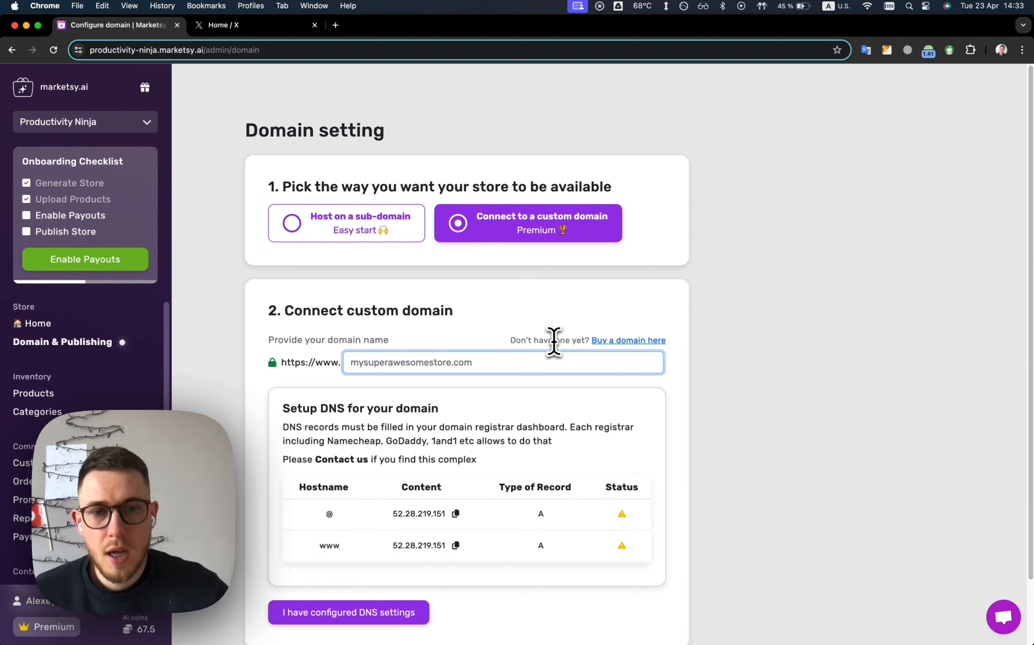
left_click(626, 341)
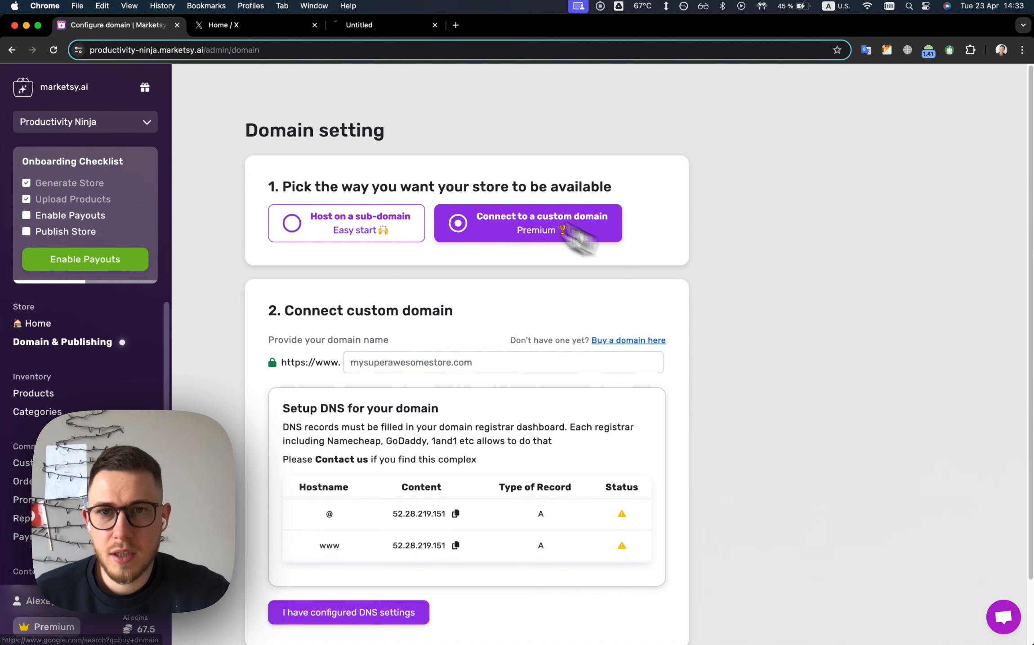
- Skim the web search results for buying a domain and return to the store's domain settings
left_click(394, 27)
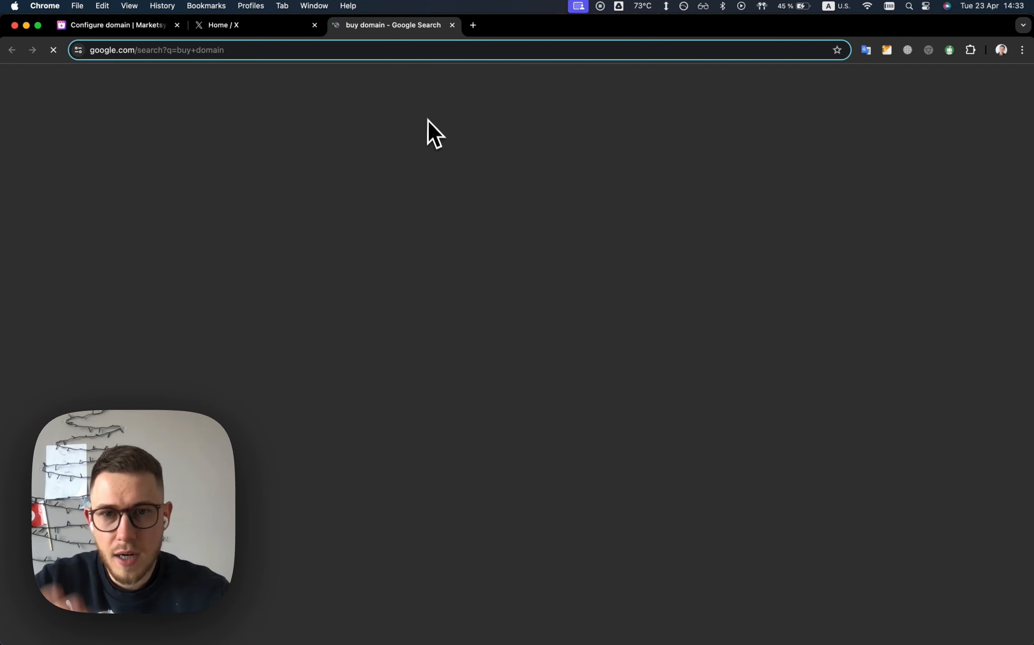
scroll(461, 154, "down", 5)
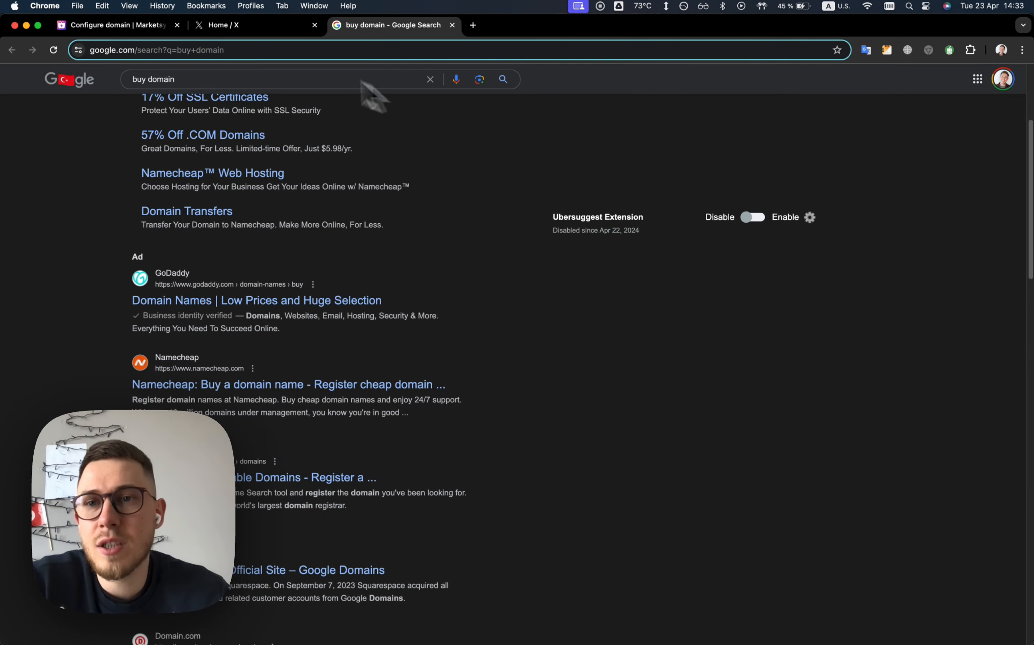
scroll(215, 68, "up", 2)
left_click(129, 26)
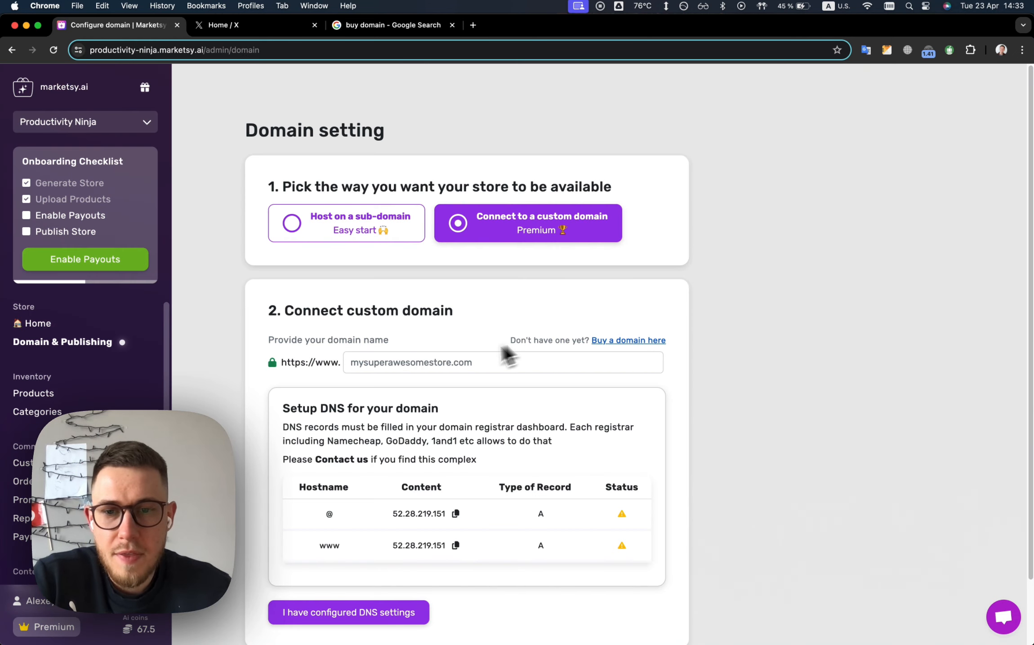
- Review the custom domain name field and DNS setup table, copying the A record address for the @ hostname
left_click(547, 363)
scroll(517, 368, "down", 1)
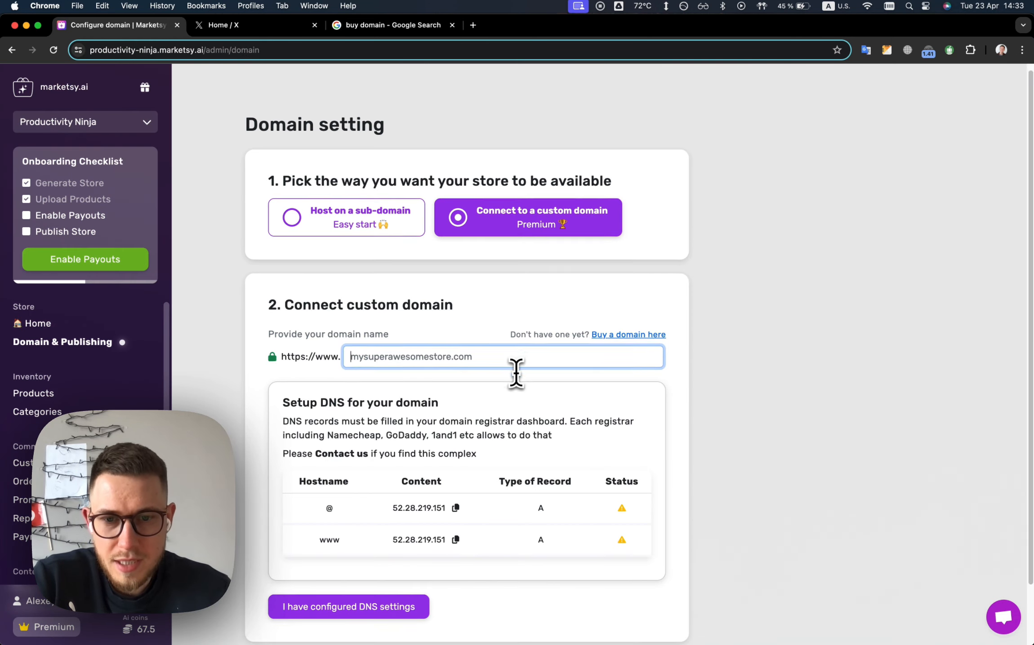
scroll(516, 373, "down", 3)
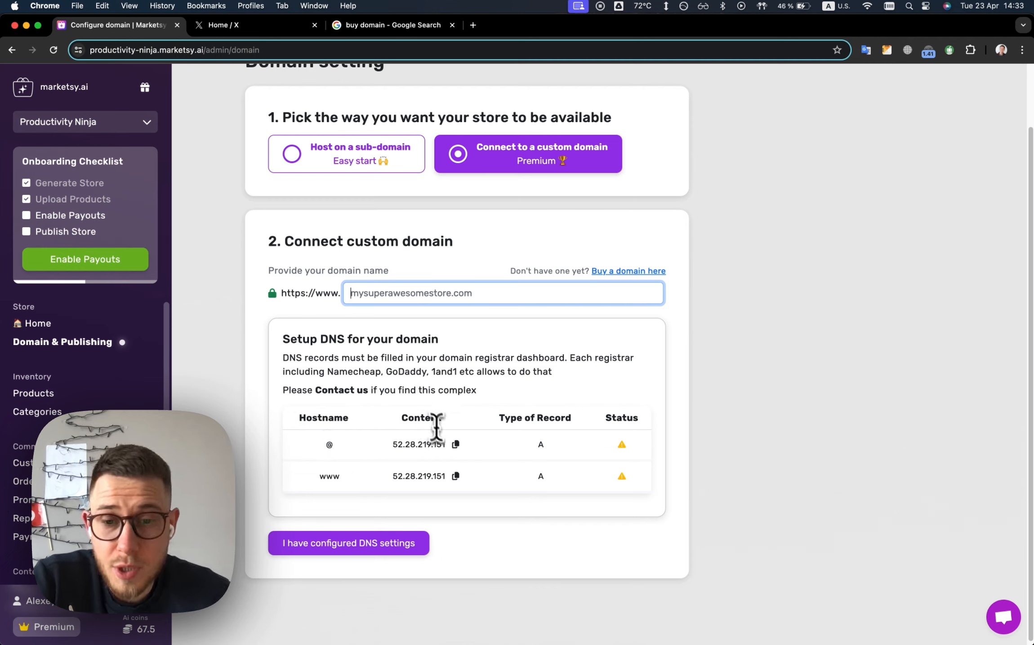
left_click(456, 445)
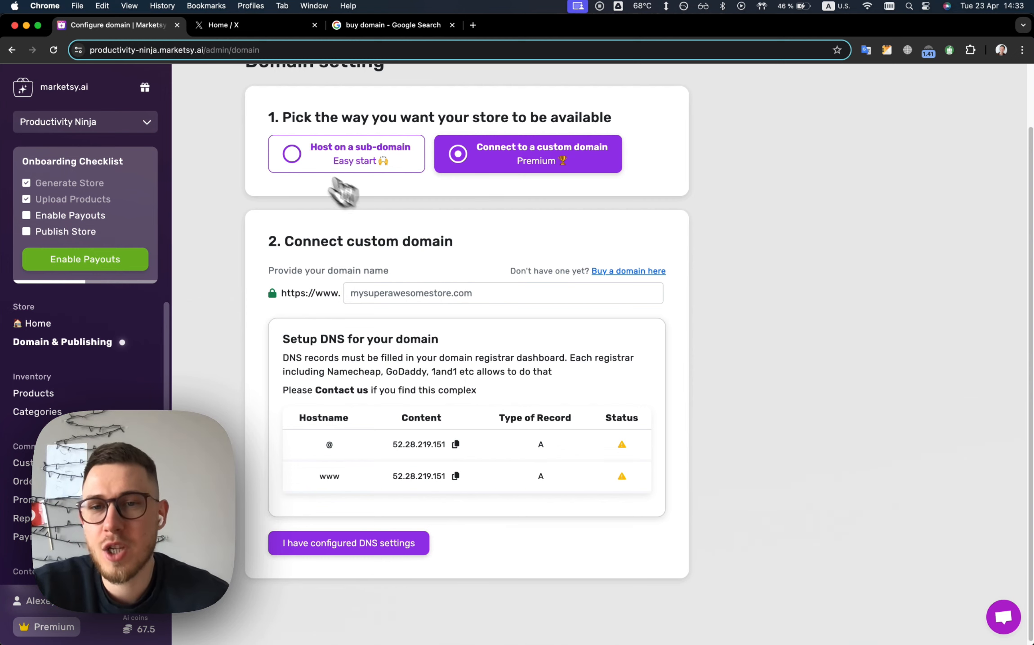
- Switch back to hosting on the productivity-ninja sub-domain, agree to the terms and conditions after viewing them, and publish the store
left_click(293, 167)
left_click_drag(429, 342, 320, 345)
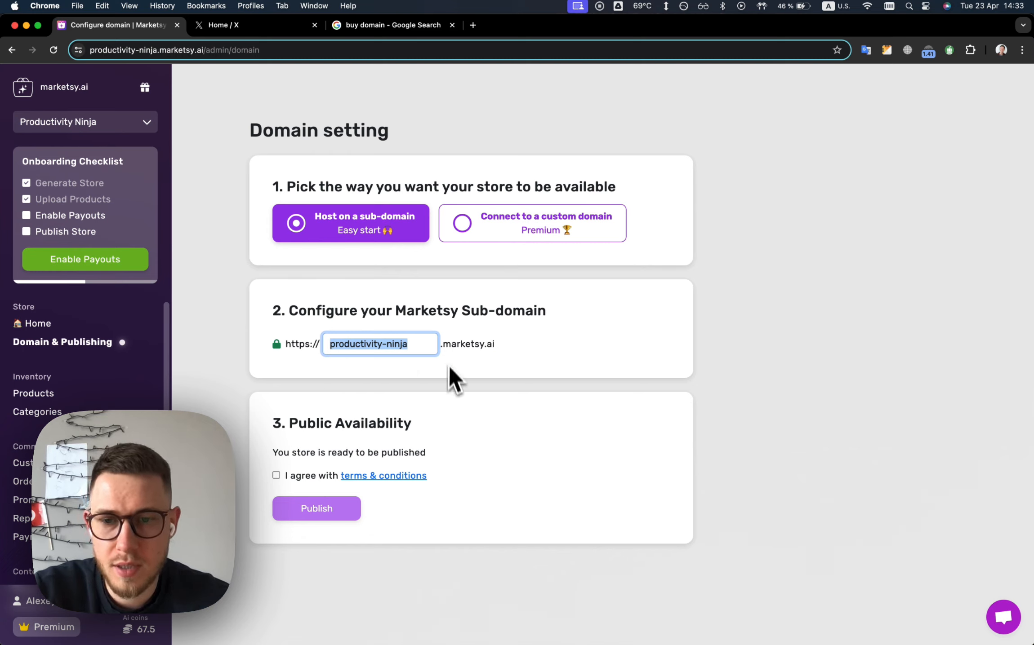
left_click(276, 476)
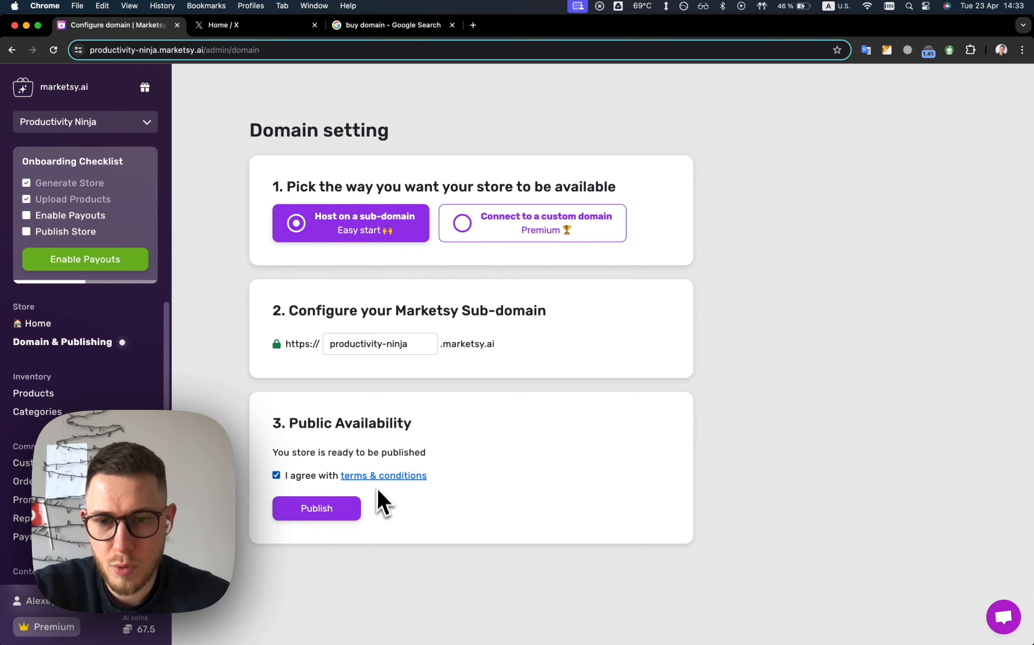
left_click(385, 478)
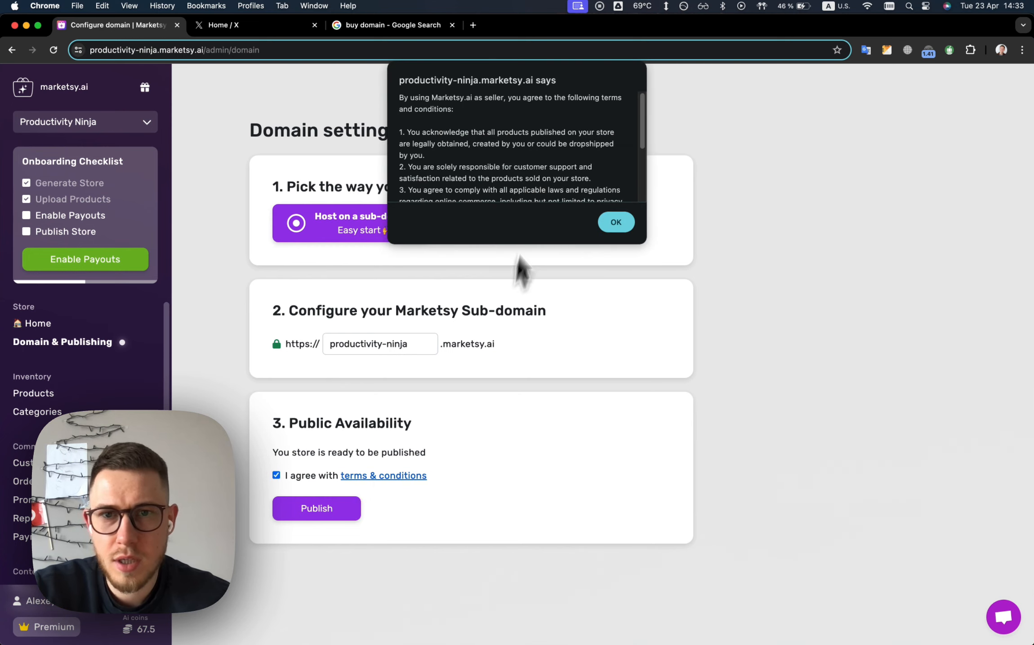
scroll(608, 194, "down", 5)
left_click(615, 222)
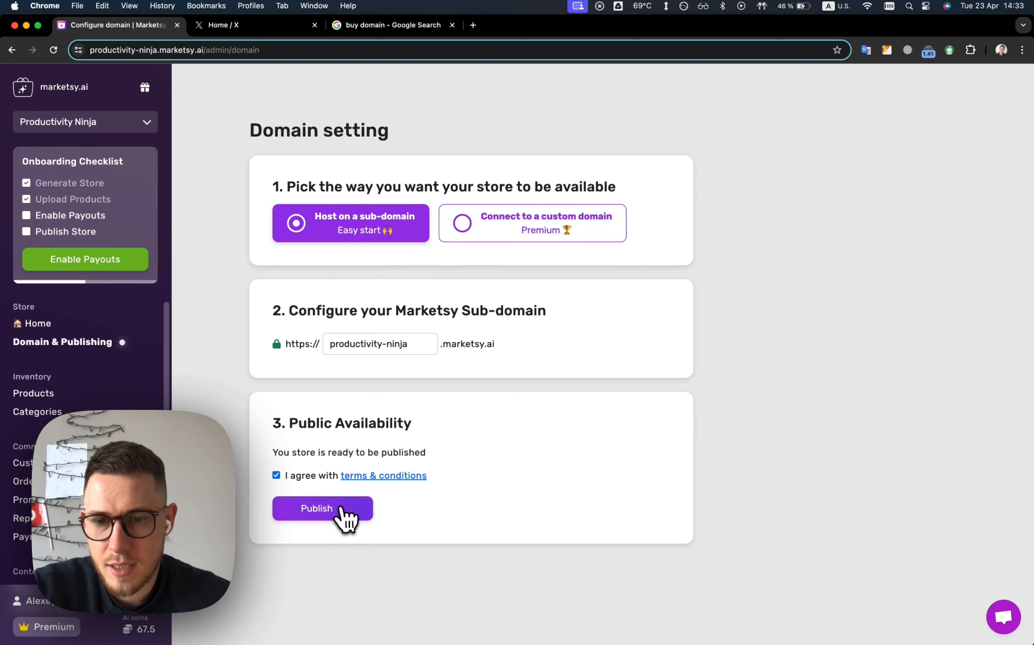
left_click(323, 512)
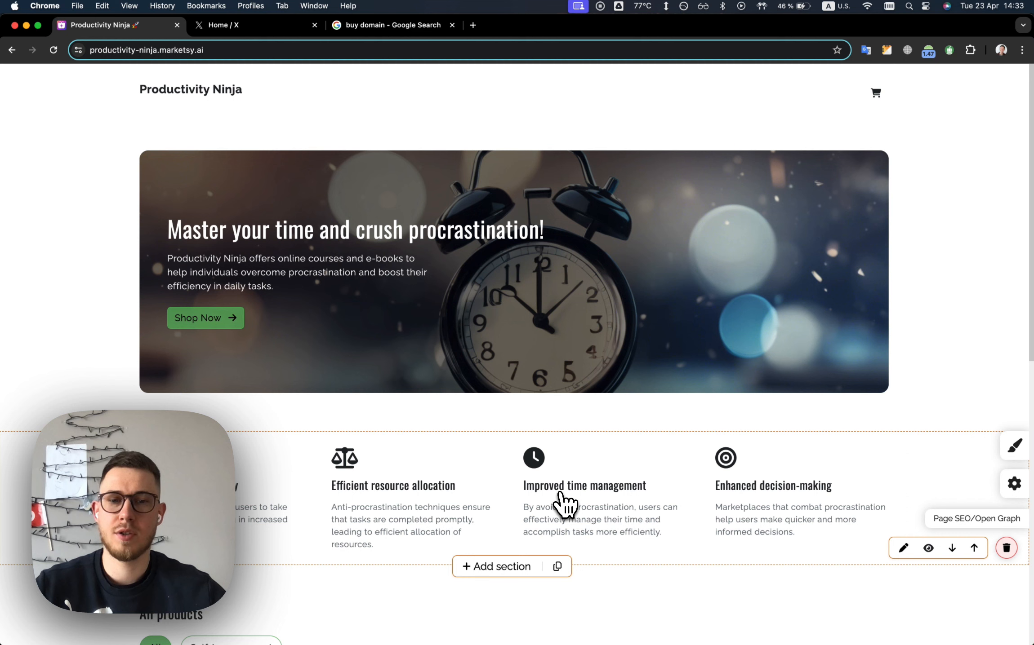
- Look through the store's home page, from the hero banner to the product list and category section
scroll(564, 494, "down", 5)
scroll(289, 530, "down", 5)
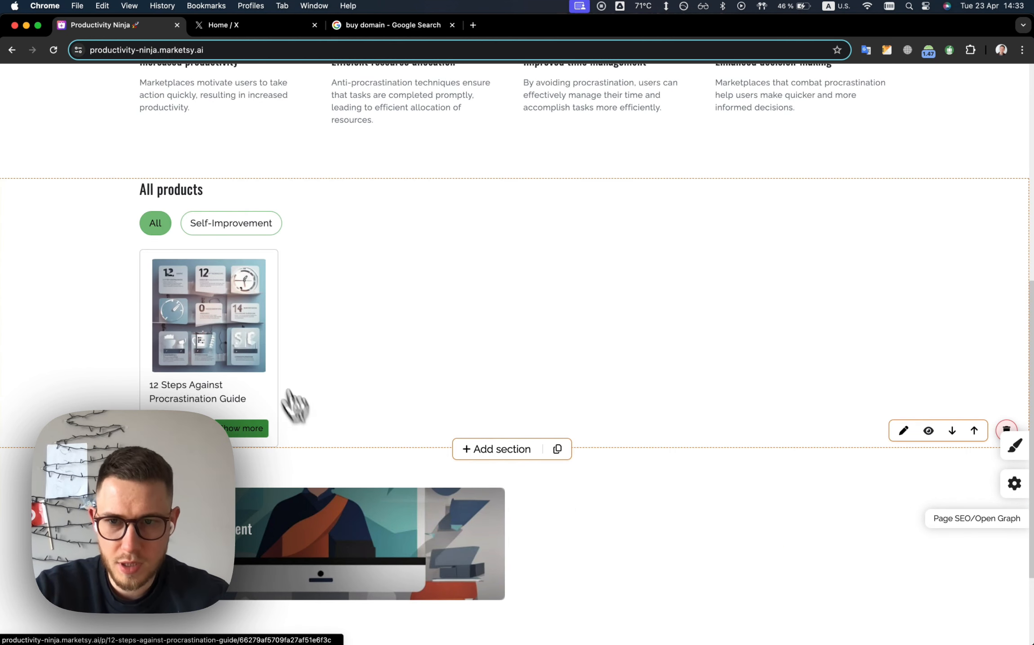
scroll(277, 272, "down", 3)
scroll(270, 247, "up", 12)
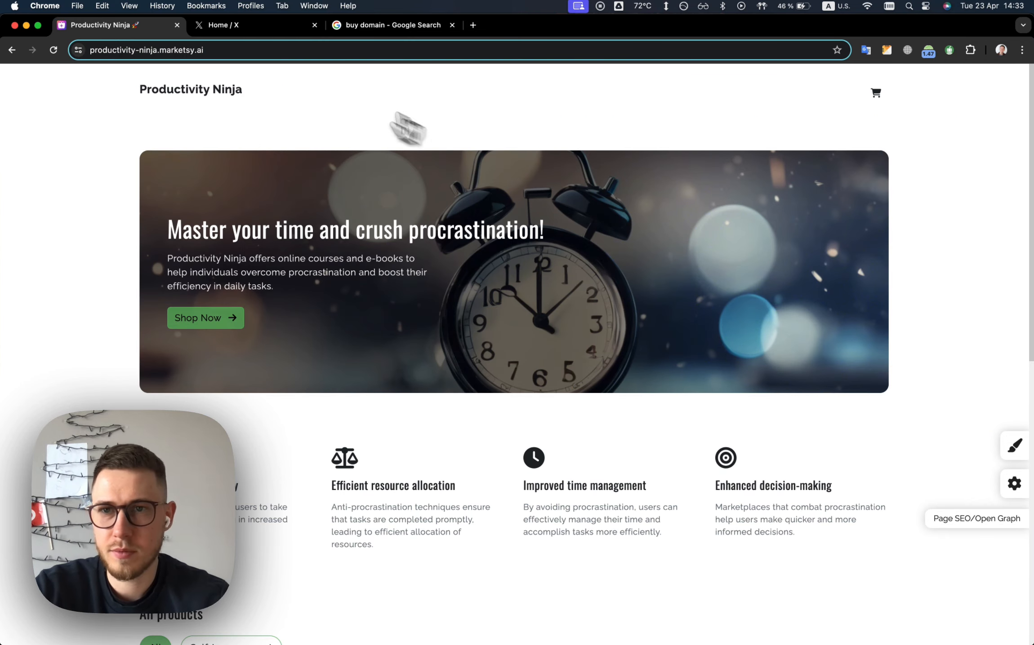
- Copy the store's address and load productivity-ninja.marketsy.ai in a new incognito window
left_click(265, 51)
key("super+c")
key("super+shift+n")
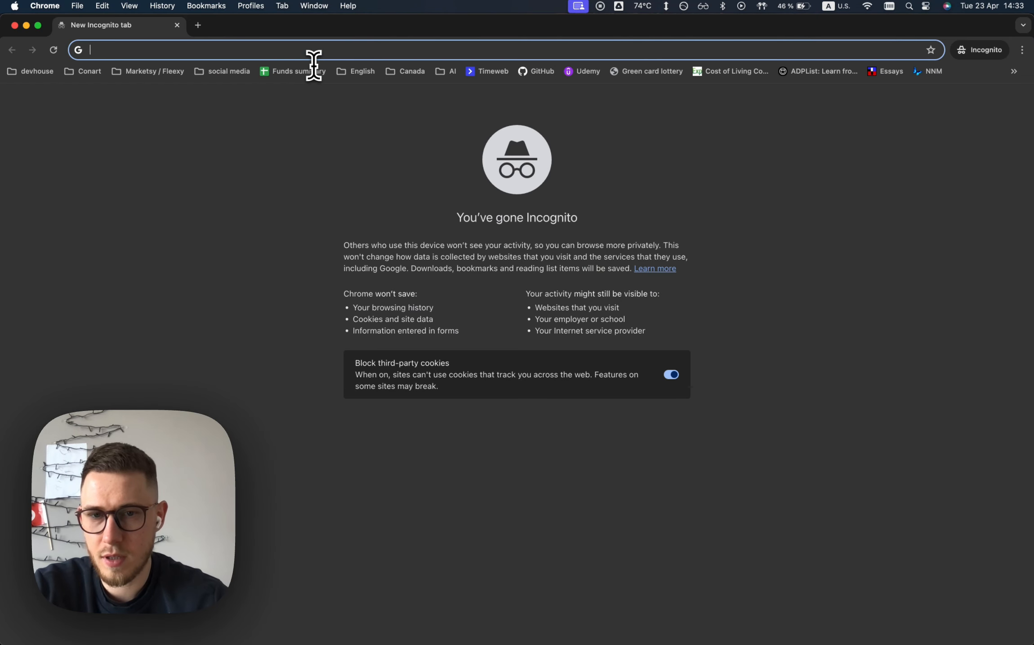
key("super+v")
key("Return")
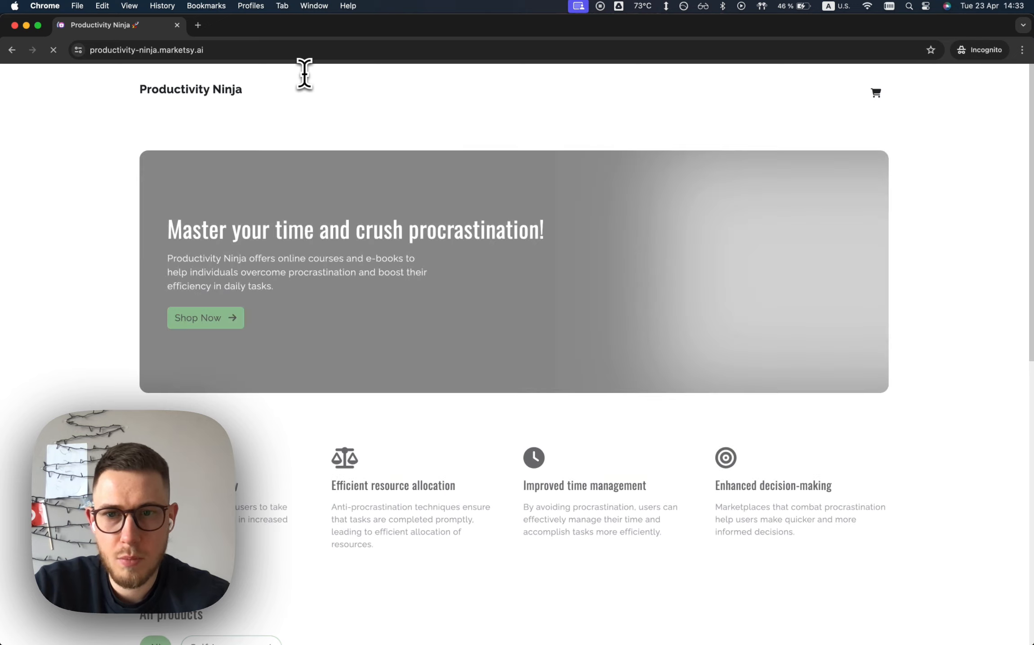
- Open the 12 Steps Against Procrastination Guide from the product list and add it to the cart
scroll(498, 154, "down", 10)
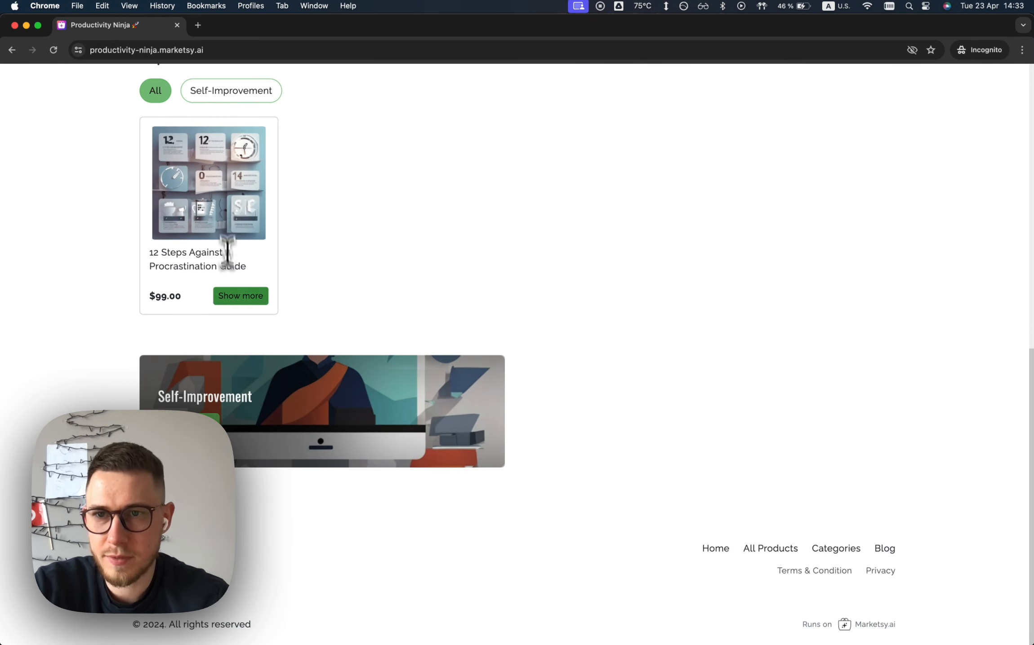
scroll(228, 258, "up", 3)
left_click(240, 346)
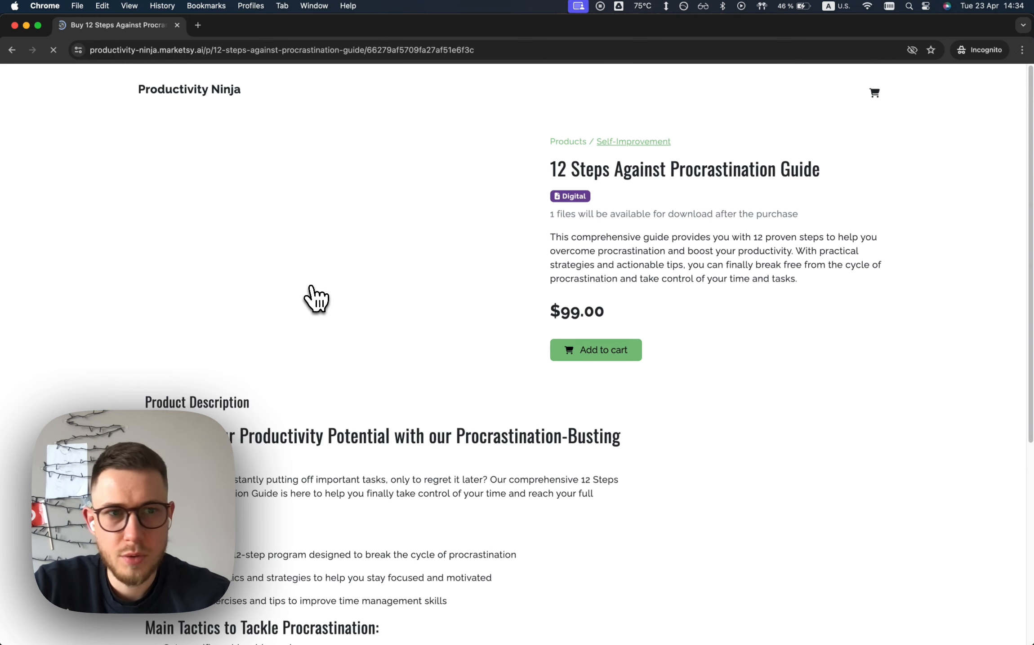
left_click(622, 355)
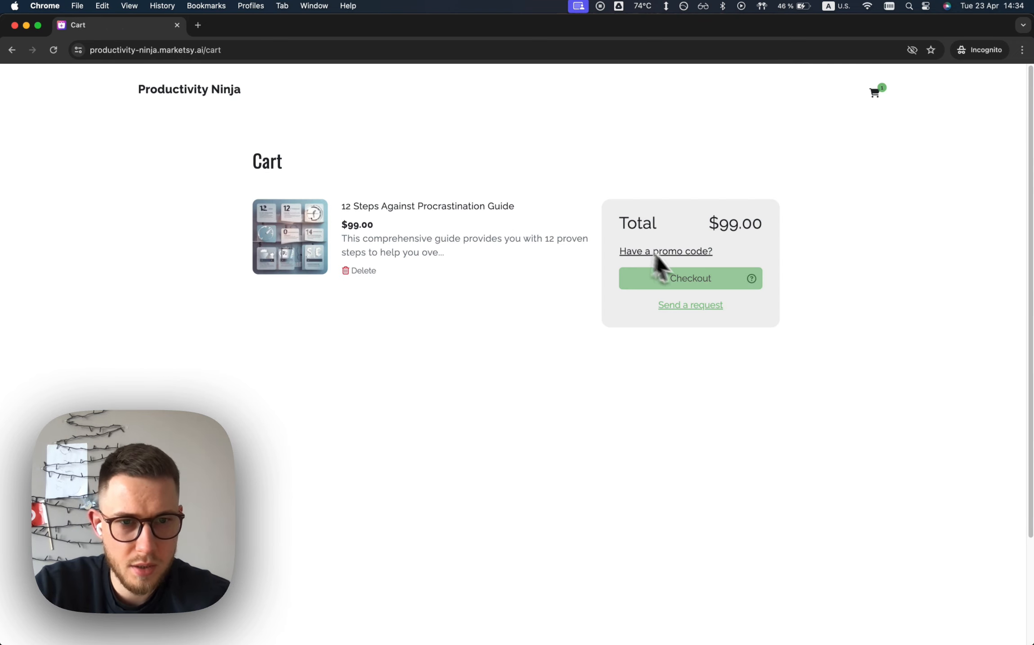
- Read the help note on the cart's checkout option and look over the cart page
mouse_move(751, 279)
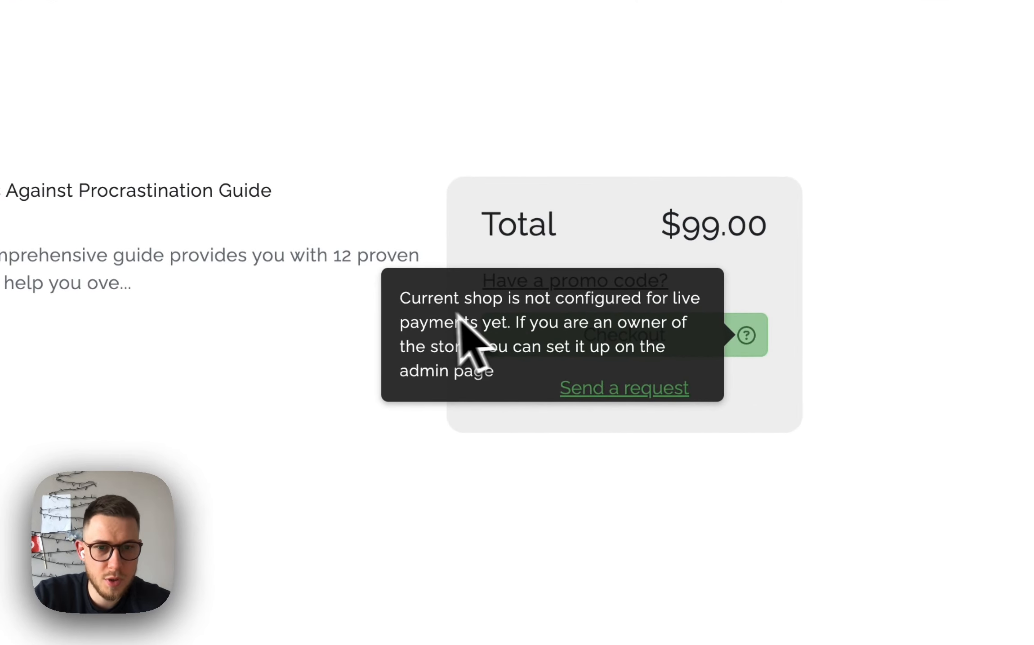
left_click_drag(400, 298, 512, 378)
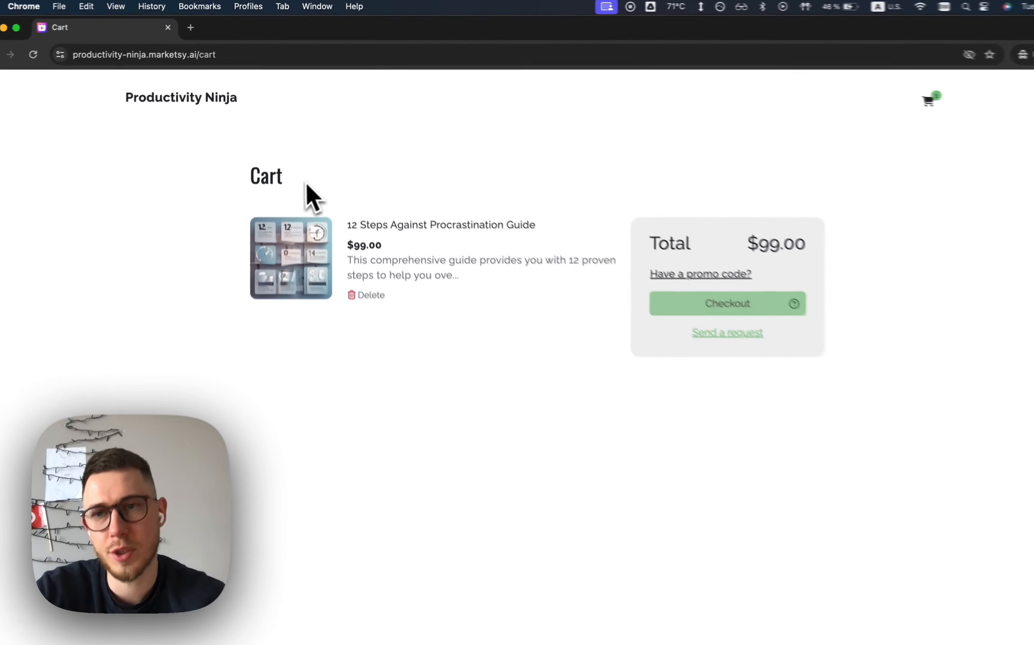
scroll(314, 295, "down", 3)
scroll(180, 358, "up", 3)
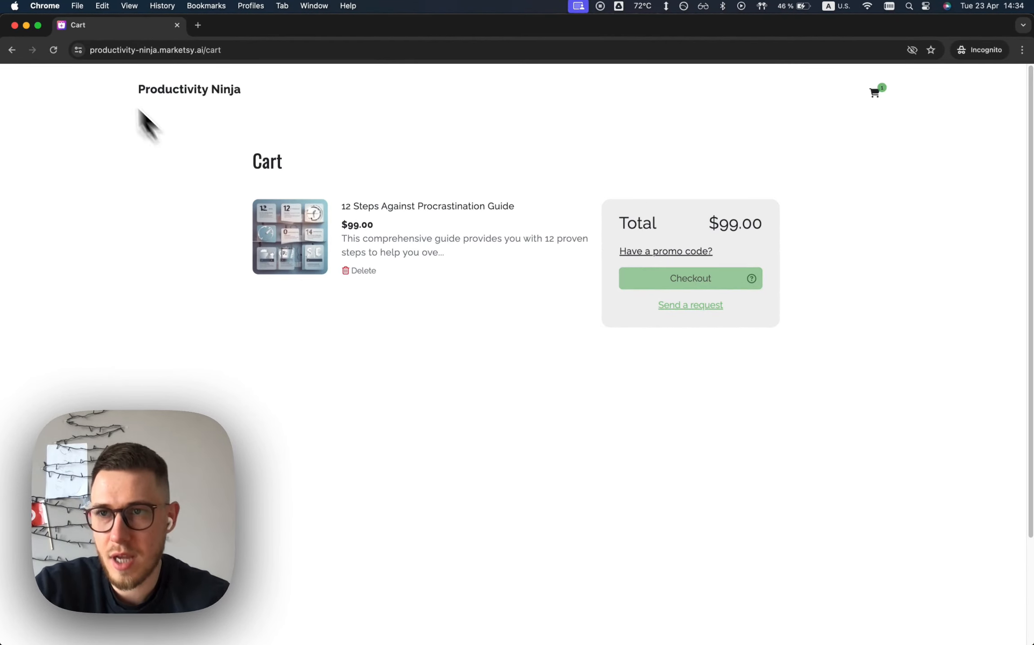
- Return to the guide's product page and review its short summary and full product description
left_click(12, 50)
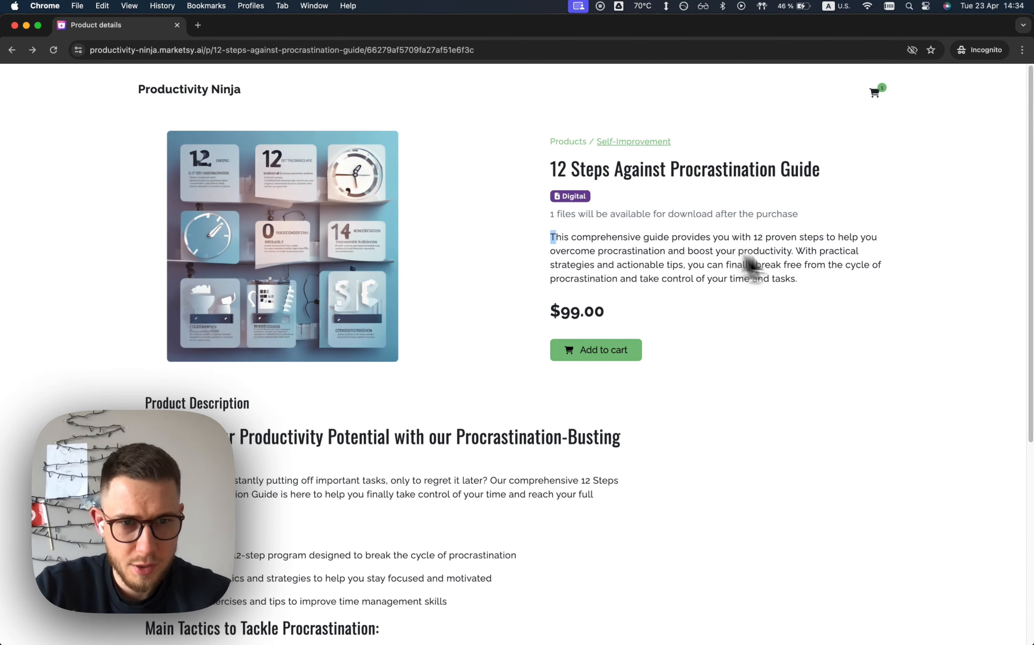
left_click_drag(751, 265, 798, 280)
scroll(223, 287, "down", 5)
left_click_drag(143, 231, 504, 506)
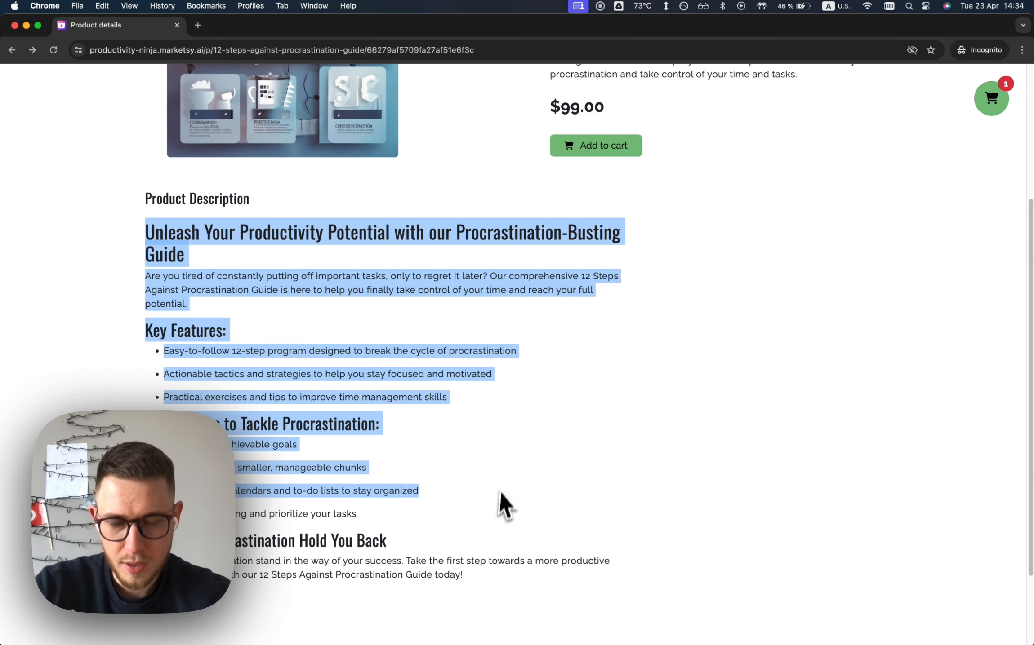
left_click_drag(143, 231, 539, 528)
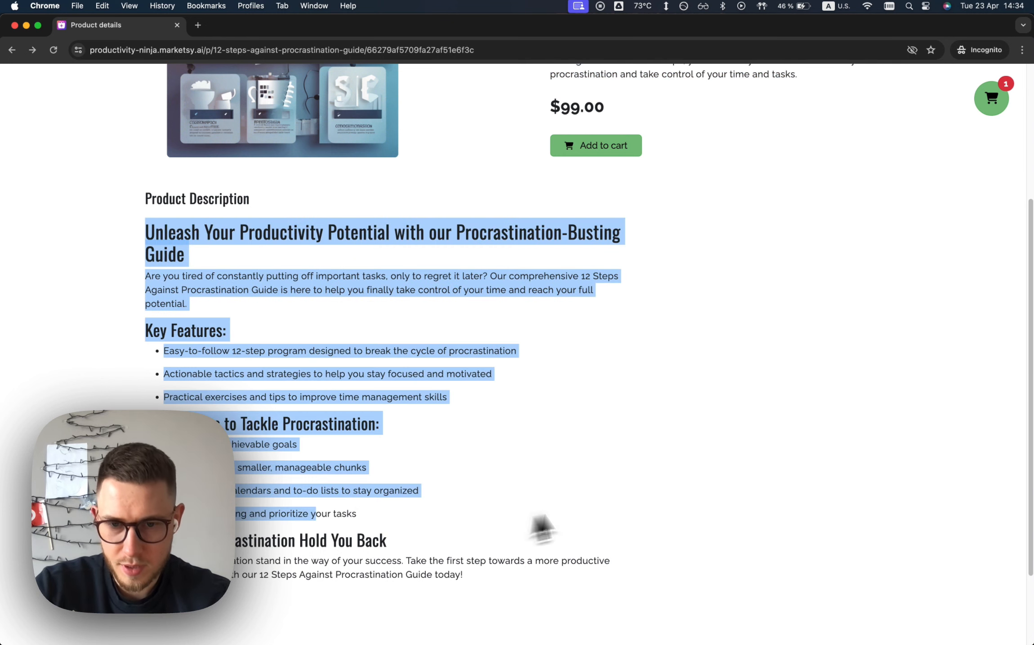
scroll(589, 535, "down", 4)
scroll(526, 505, "up", 8)
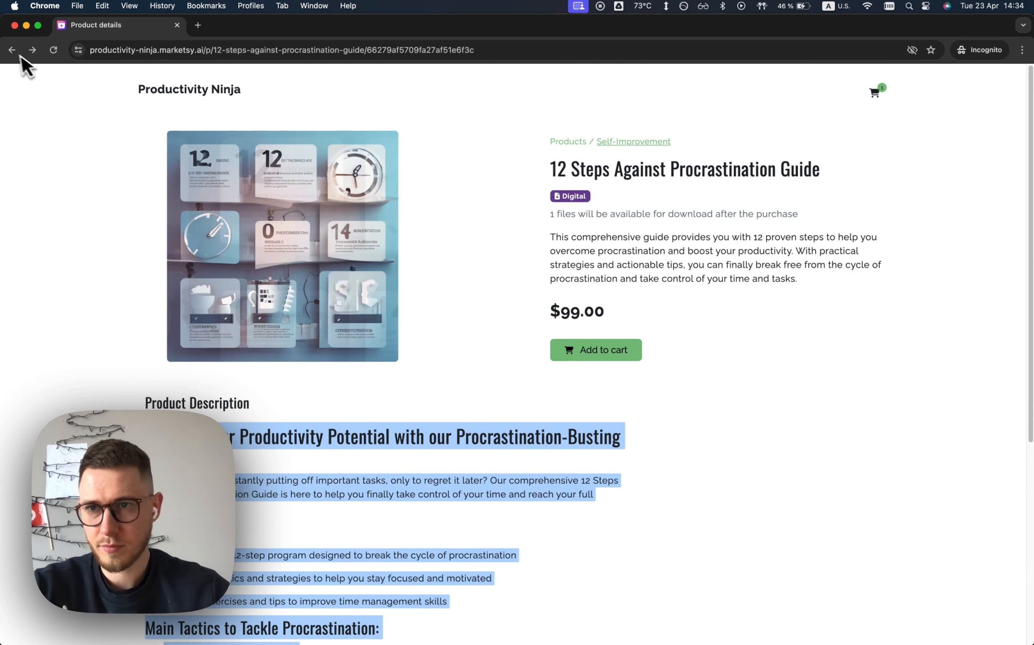
- Go back to the storefront home page, look it over, and return to the regular window with the editable store
left_click(13, 50)
scroll(503, 208, "down", 3)
scroll(526, 220, "up", 10)
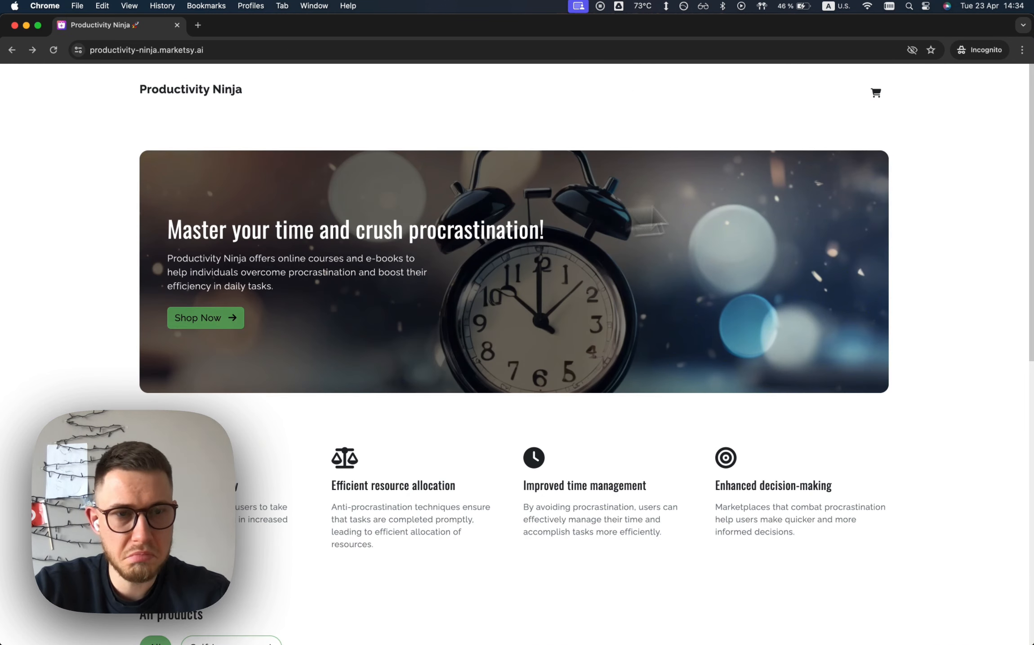
scroll(636, 411, "down", 4)
scroll(454, 334, "up", 5)
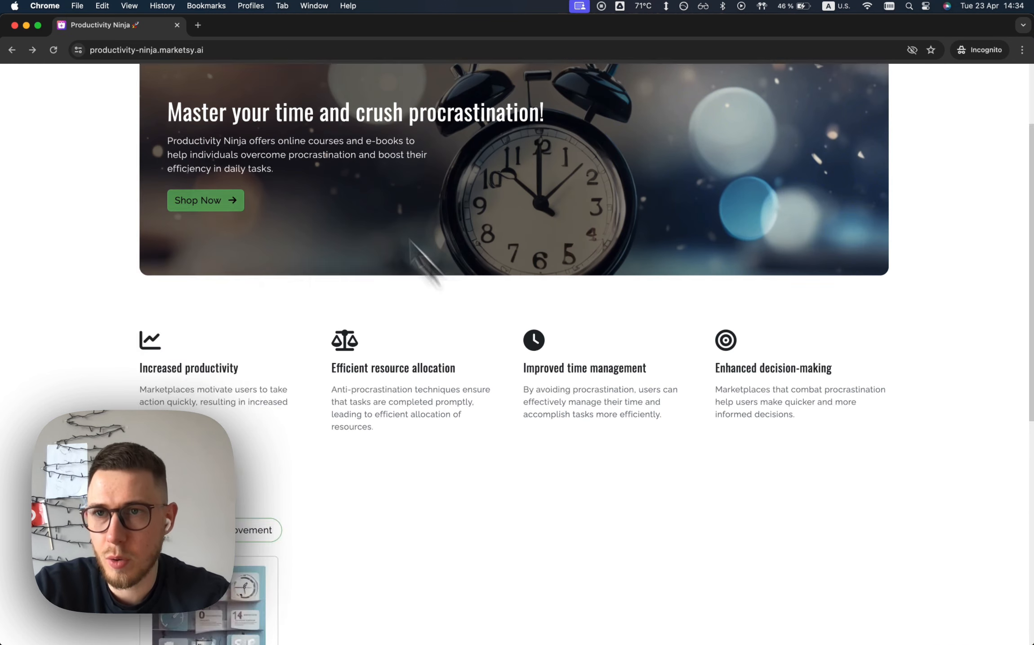
left_click(390, 49)
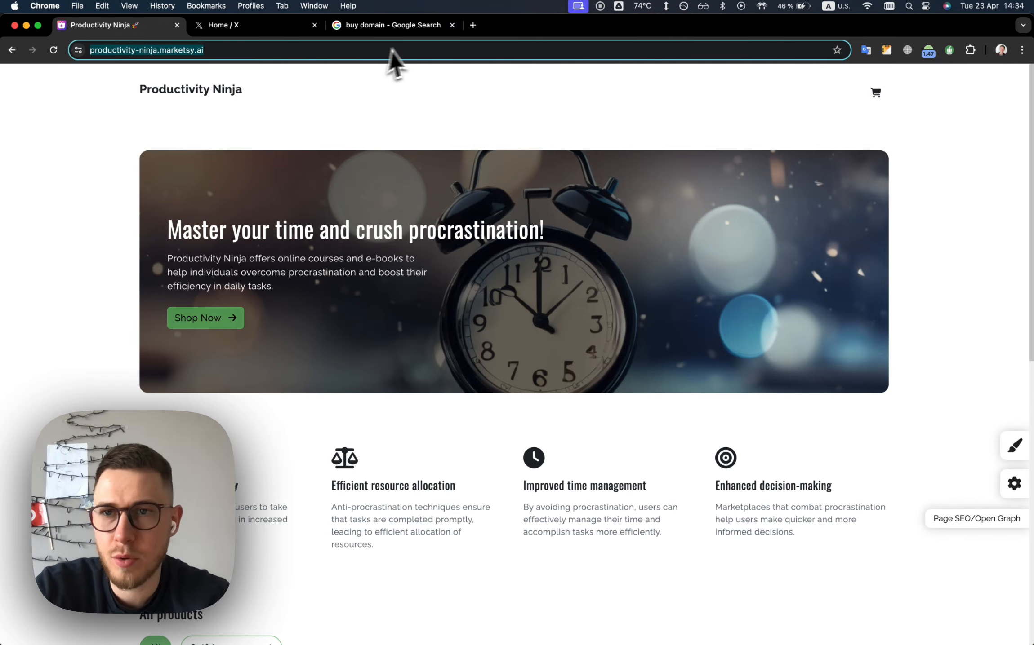
- Toggle the visibility of the home page's hero section off and back on
mouse_move(759, 174)
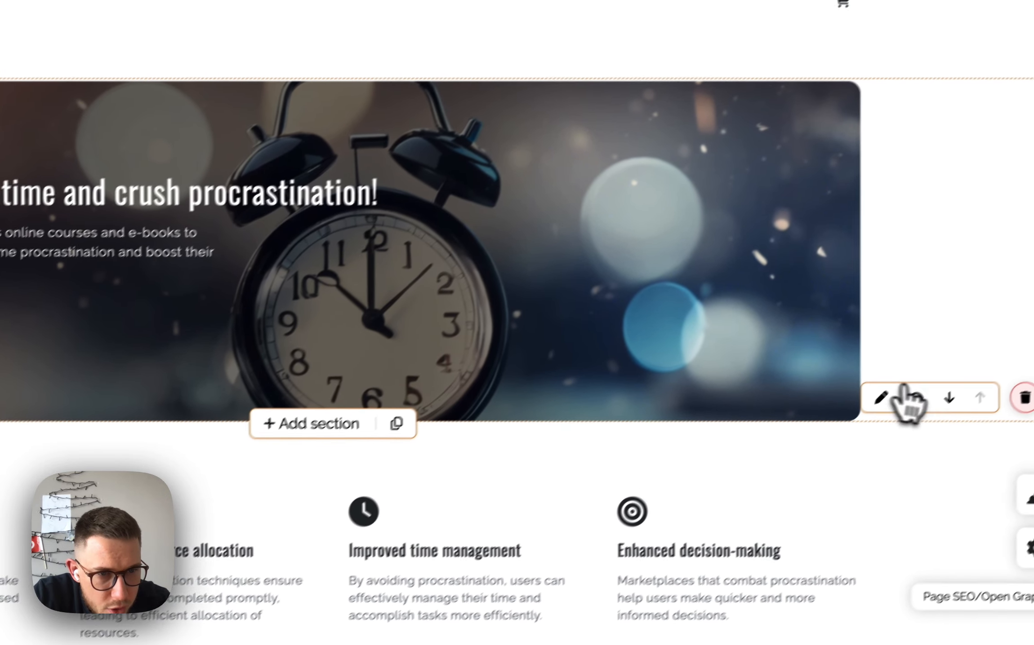
left_click(916, 398)
left_click(916, 398)
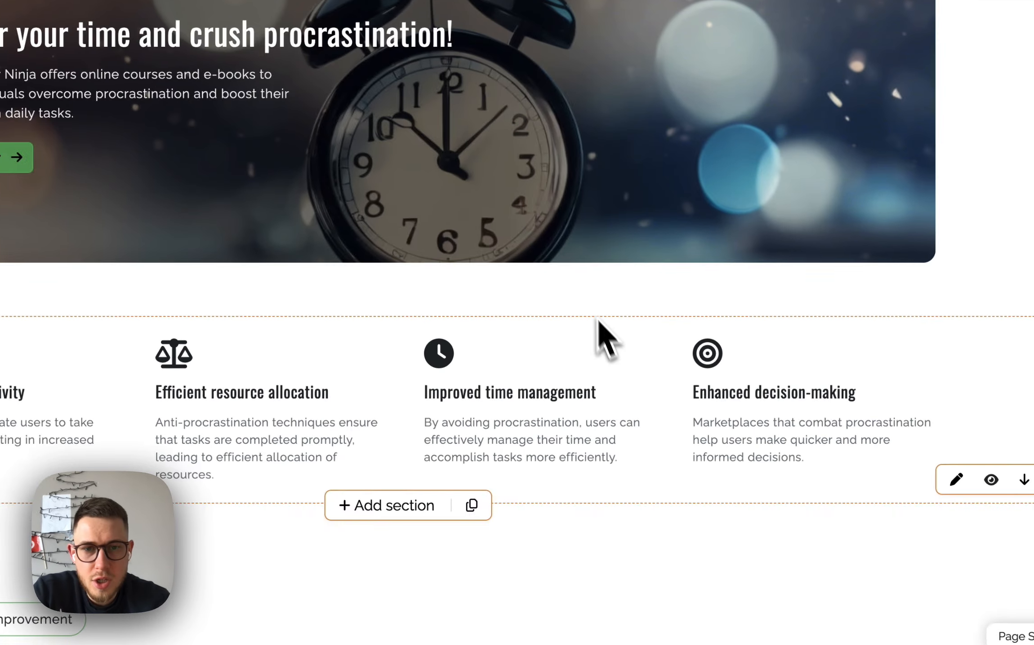
- Add a Contact form section directly below the home page's All products section
scroll(628, 246, "down", 5)
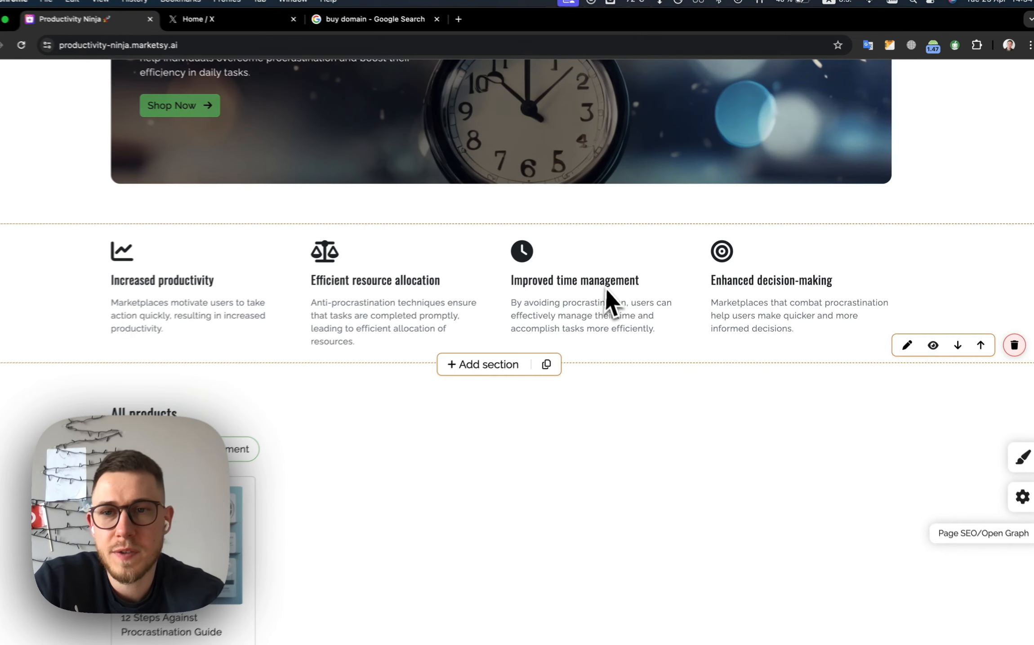
scroll(616, 288, "up", 3)
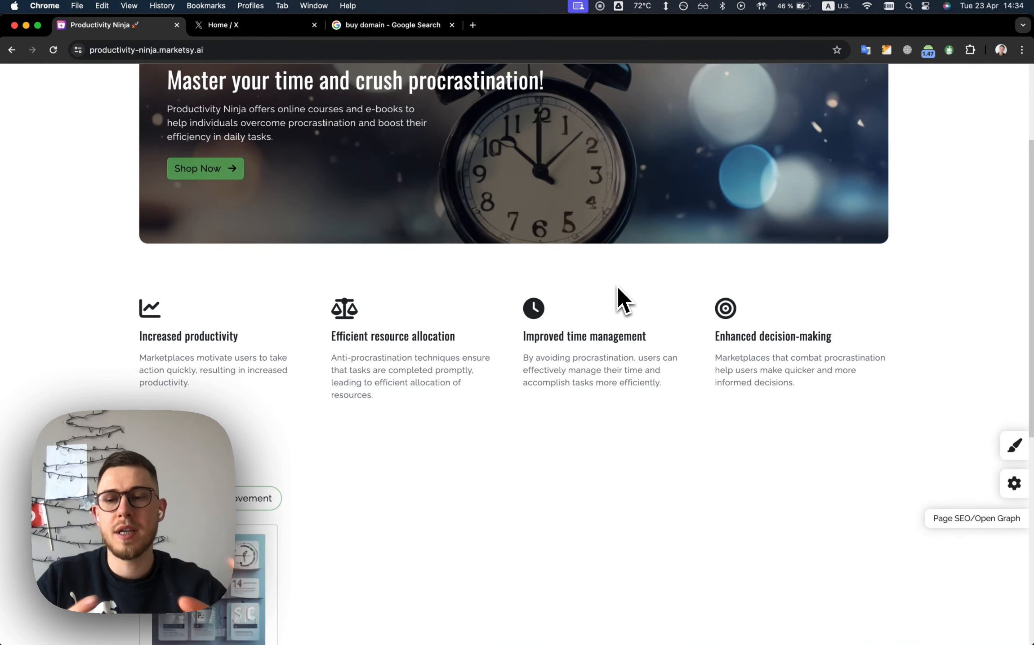
scroll(494, 297, "down", 8)
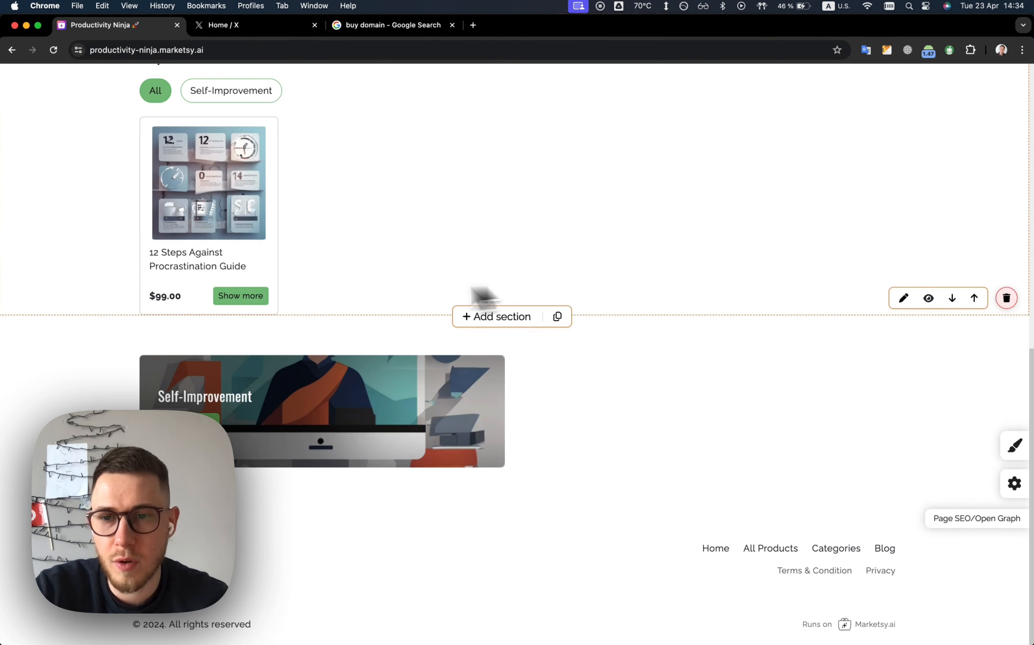
scroll(470, 171, "up", 3)
scroll(417, 349, "down", 2)
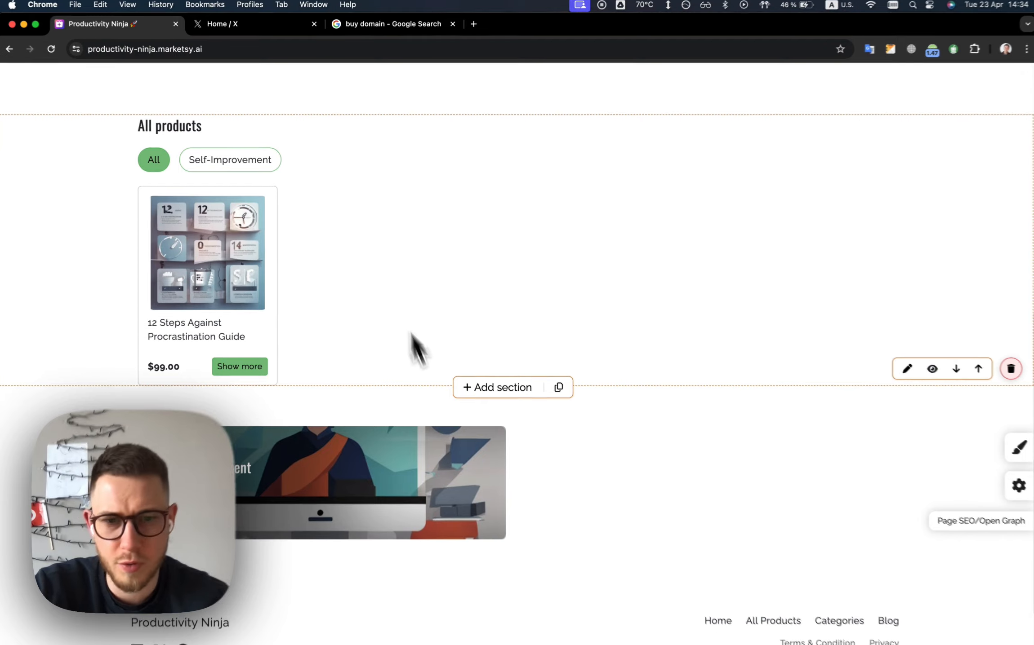
left_click(498, 387)
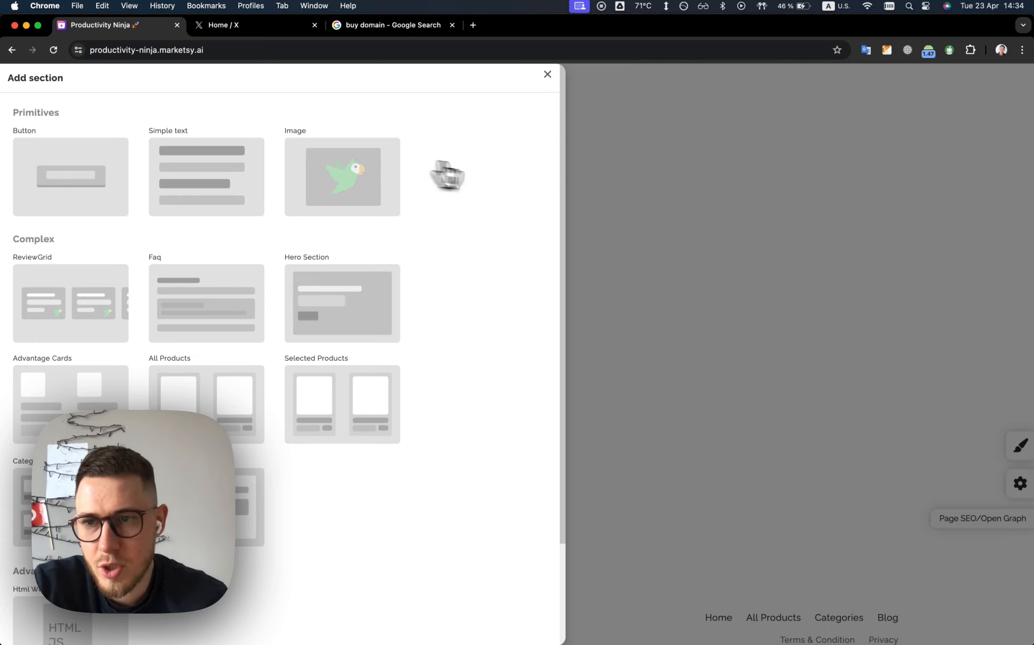
scroll(447, 175, "down", 3)
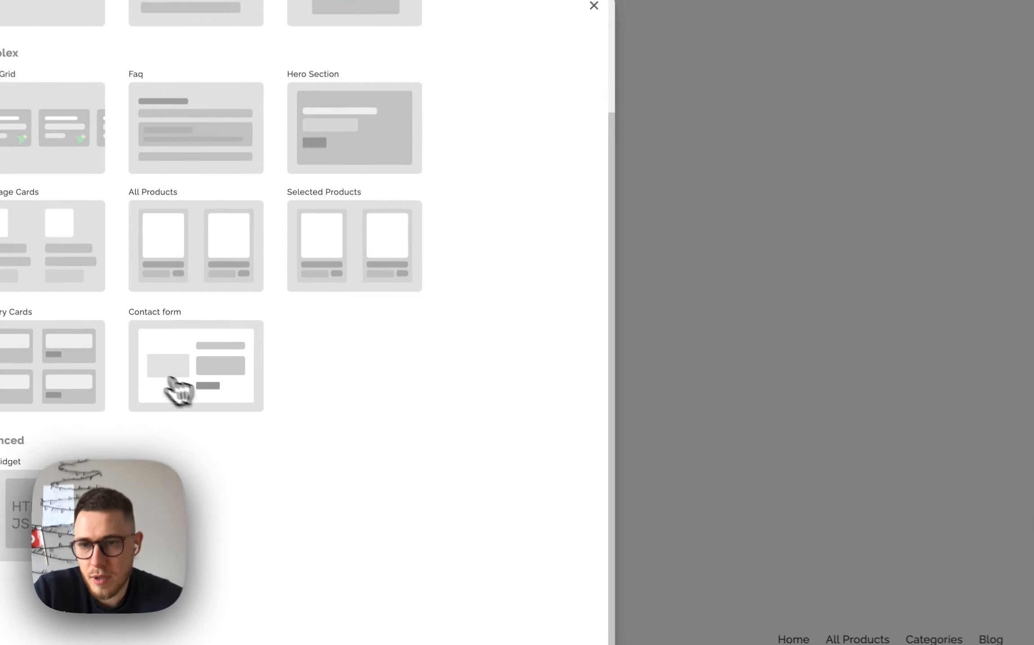
left_click(186, 400)
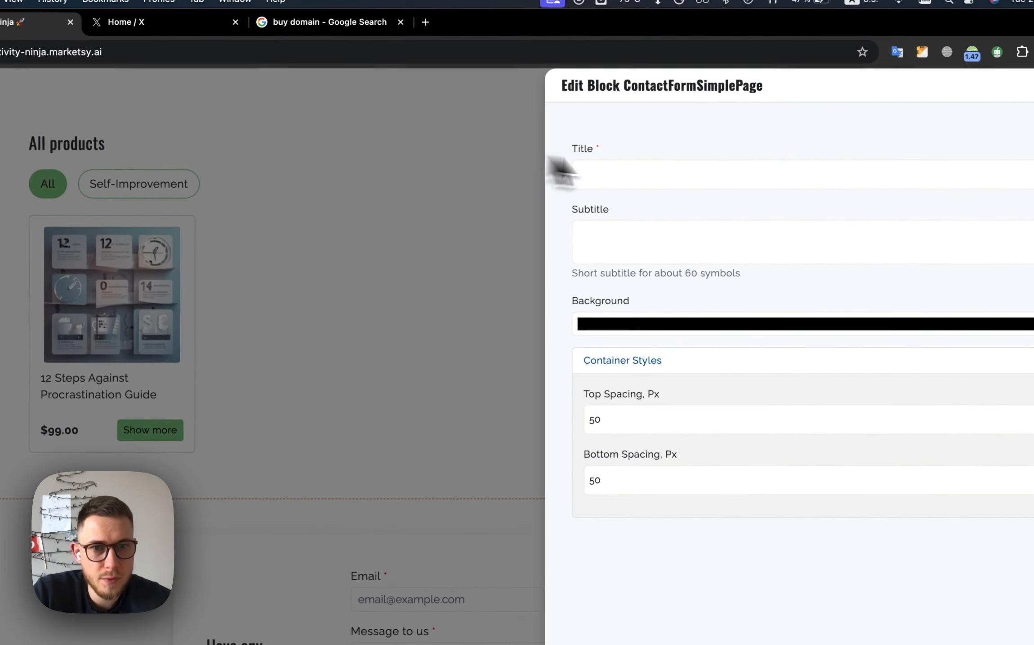
- Set the contact form block's title to "Get in touch"
left_click(748, 132)
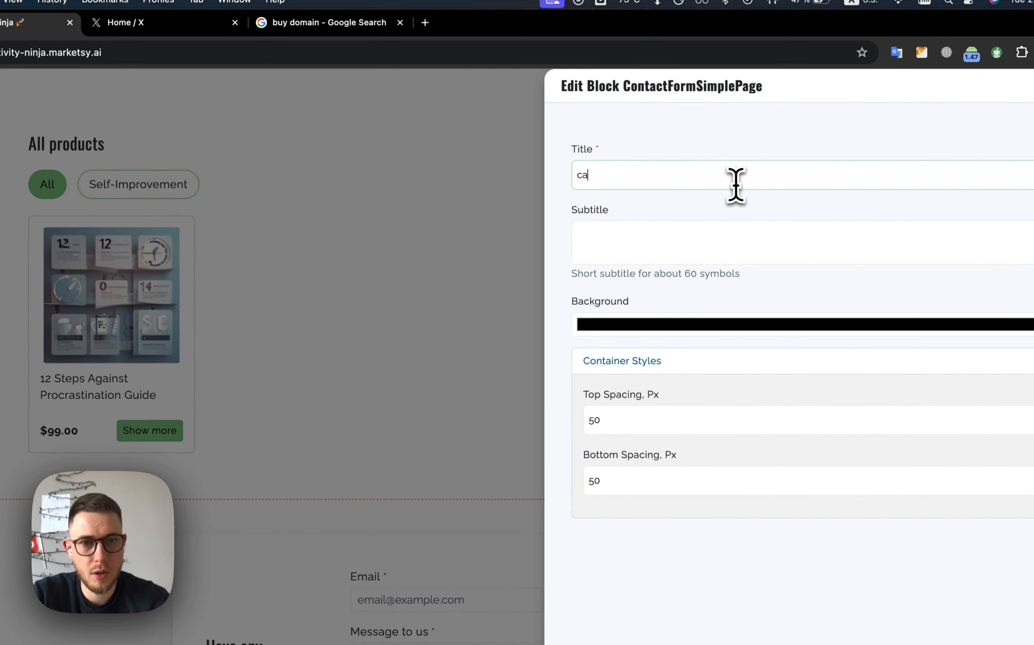
type("co")
key("BackSpace")
key("BackSpace")
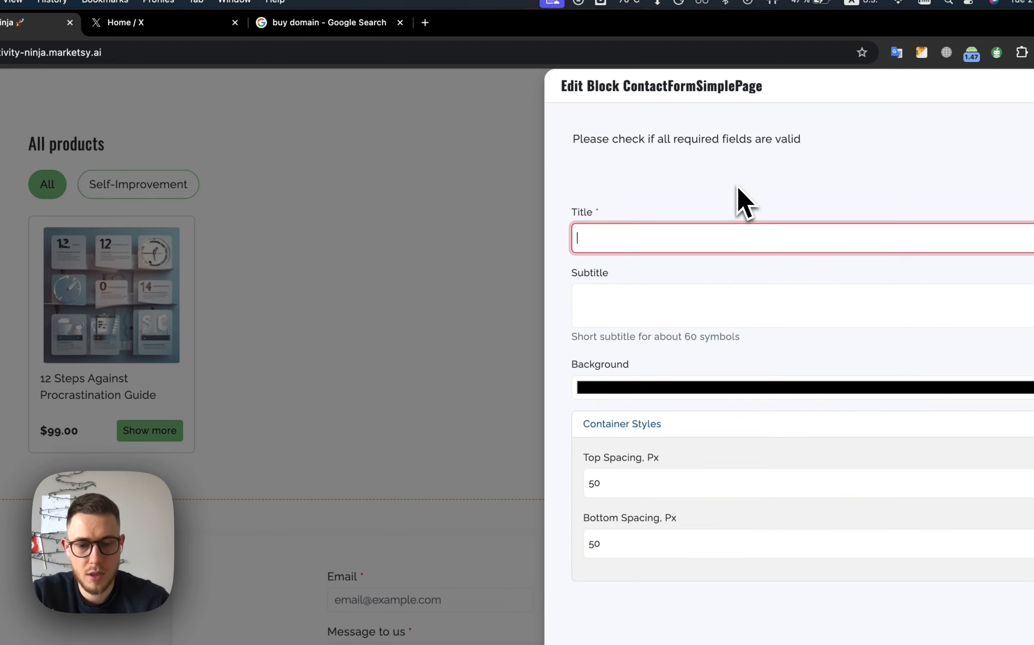
type("Get in touch")
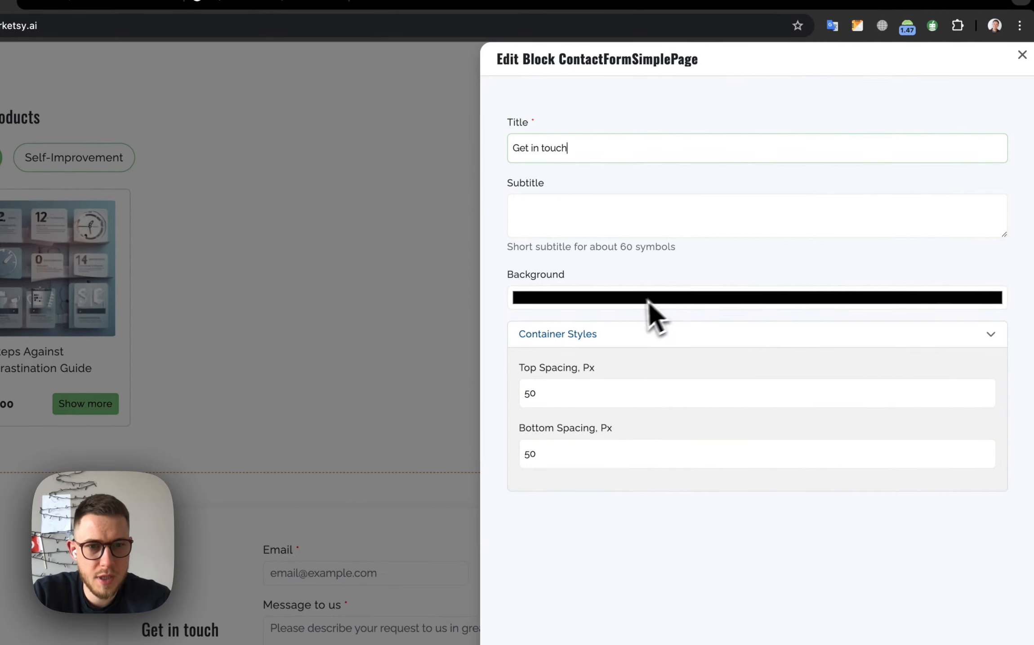
- Set the contact form's background to light green, RGB 233, 255, 199, then close the block editor and check the section on the page
left_click(630, 303)
left_click(606, 344)
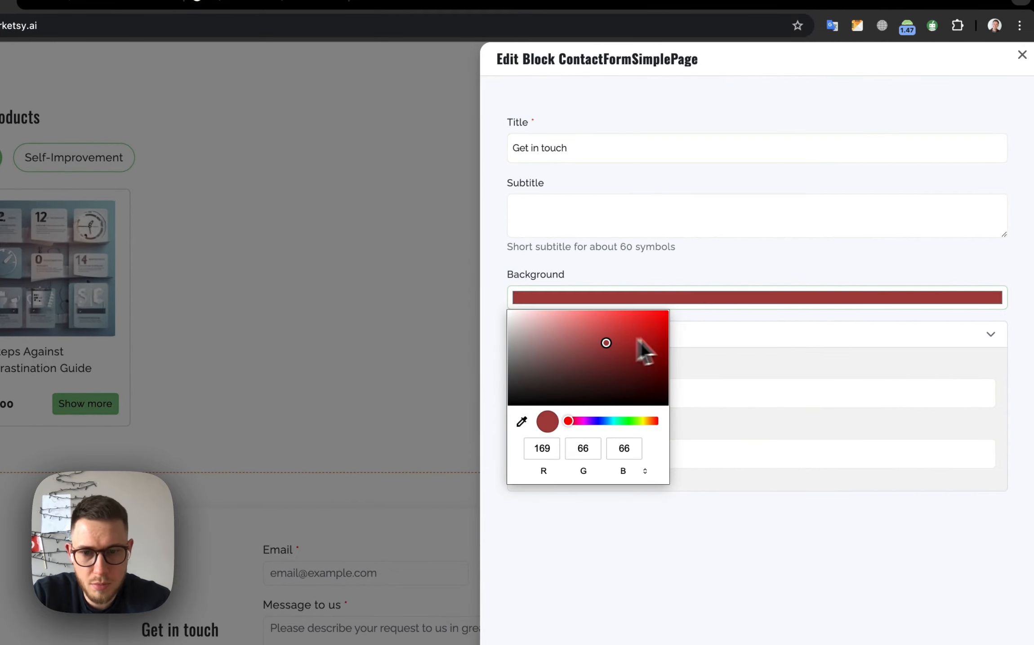
left_click(665, 330)
left_click(534, 330)
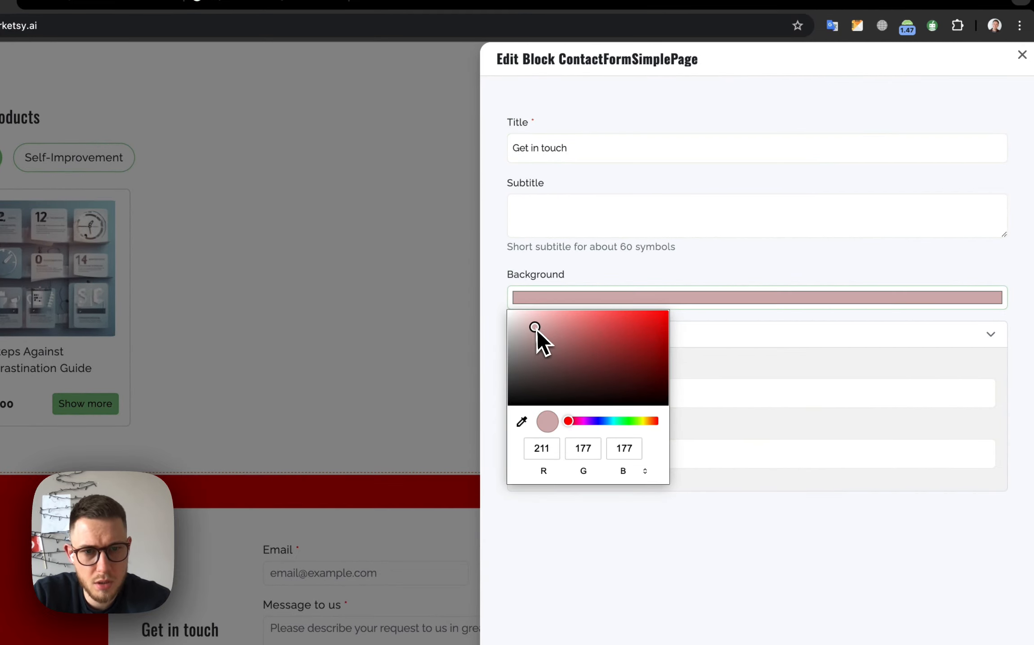
left_click(553, 338)
left_click_drag(589, 421, 649, 432)
mouse_move(607, 341)
left_mouse_down()
mouse_move(596, 365)
mouse_move(583, 369)
mouse_move(583, 359)
left_mouse_up()
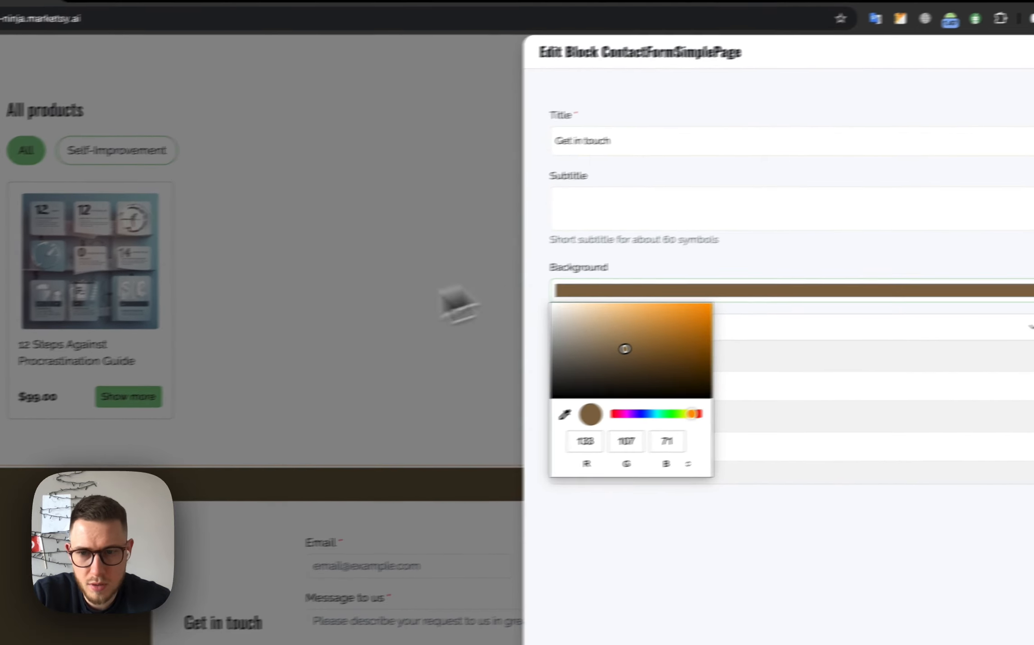
left_click_drag(749, 407, 746, 408)
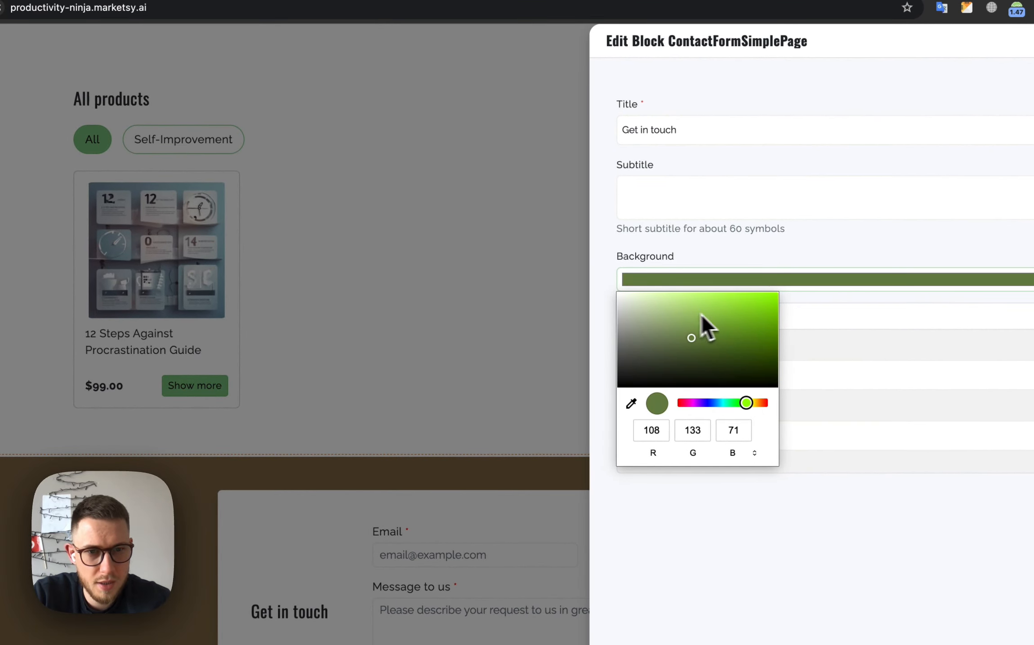
mouse_move(700, 315)
left_mouse_down()
mouse_move(690, 308)
mouse_move(713, 301)
mouse_move(659, 303)
left_mouse_up()
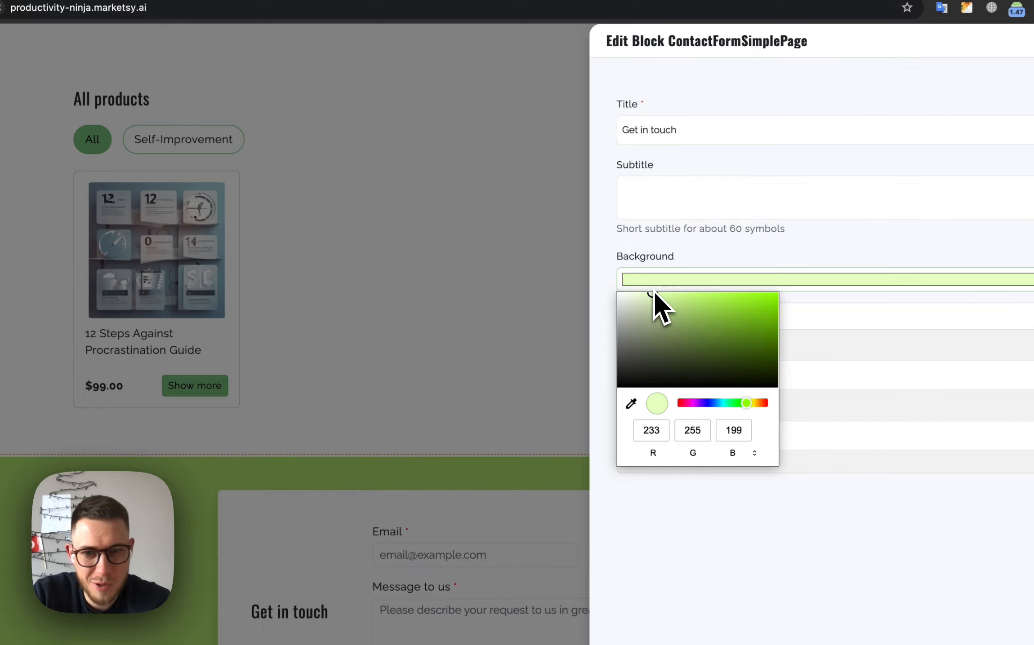
left_click(216, 206)
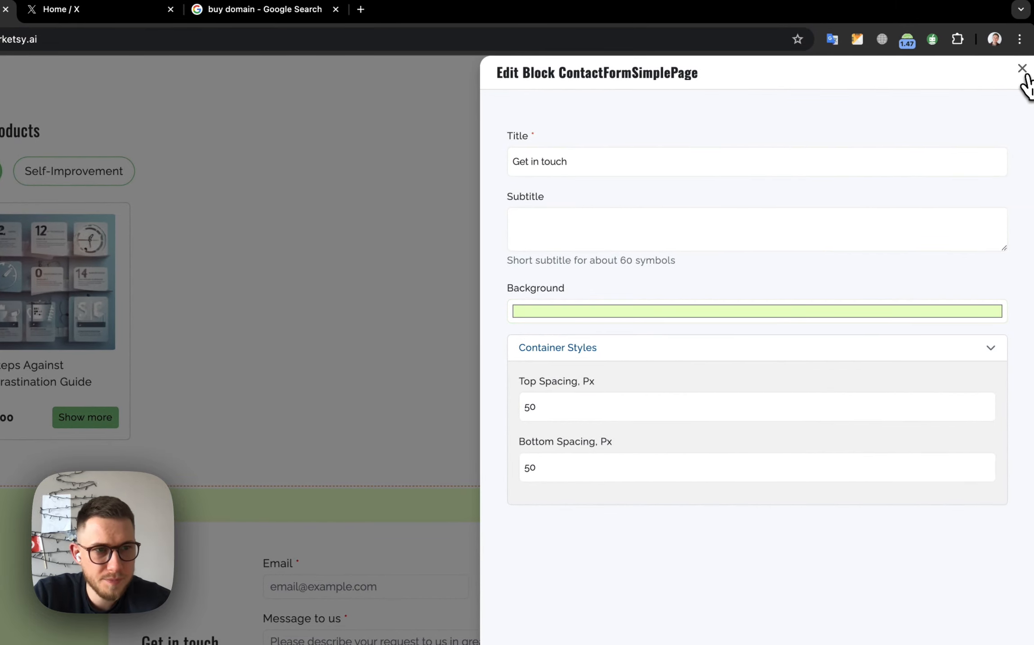
left_click(1023, 71)
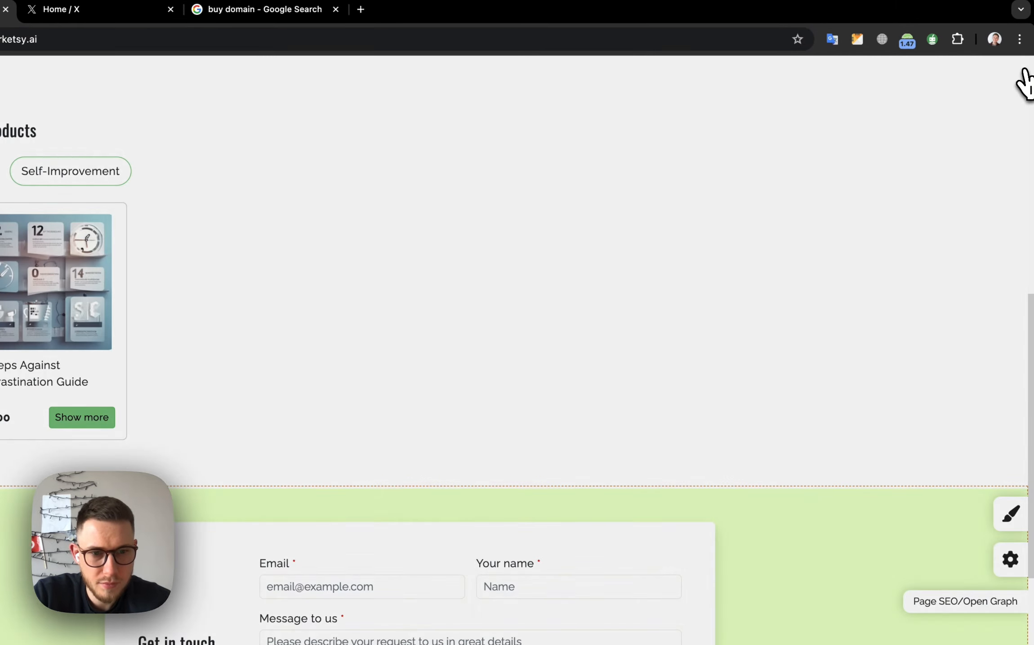
scroll(764, 202, "down", 5)
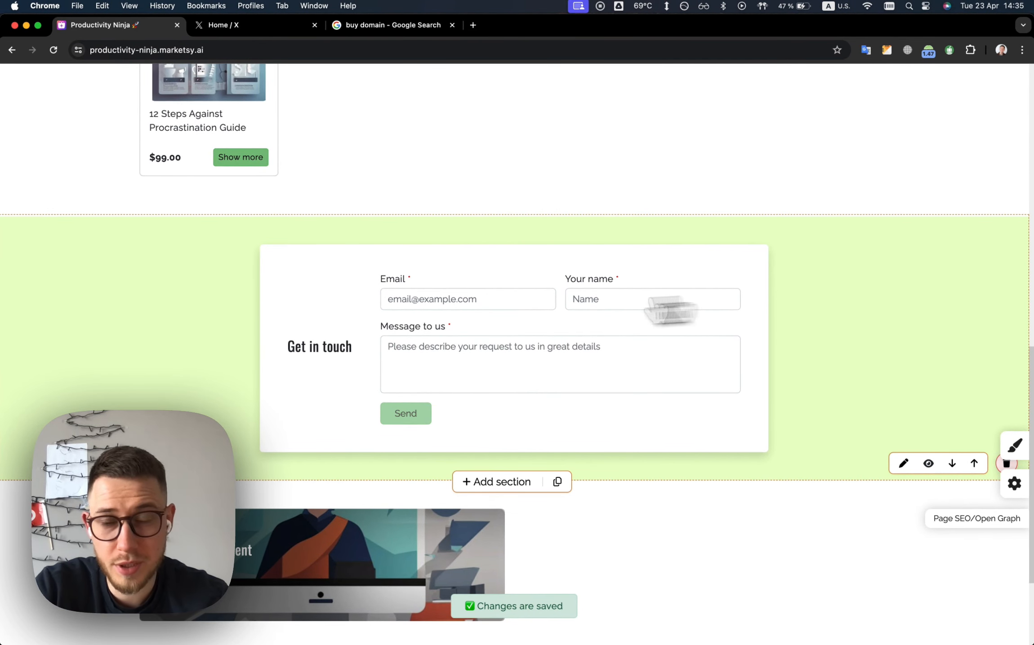
scroll(750, 363, "down", 3)
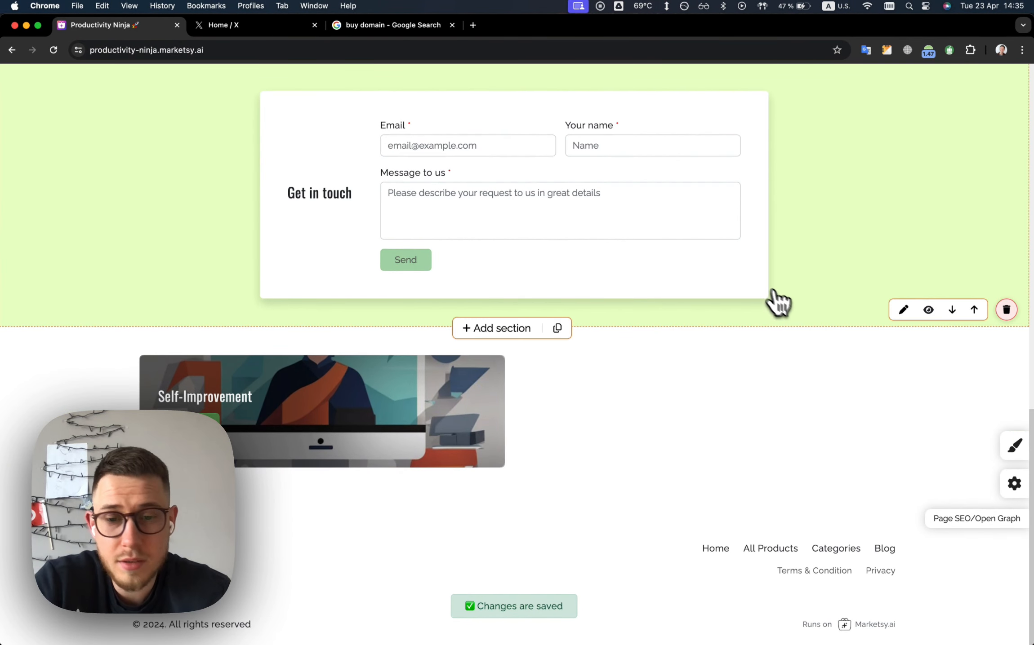
- Move the advantage cards section above the hero section on the home page
scroll(776, 484, "up", 15)
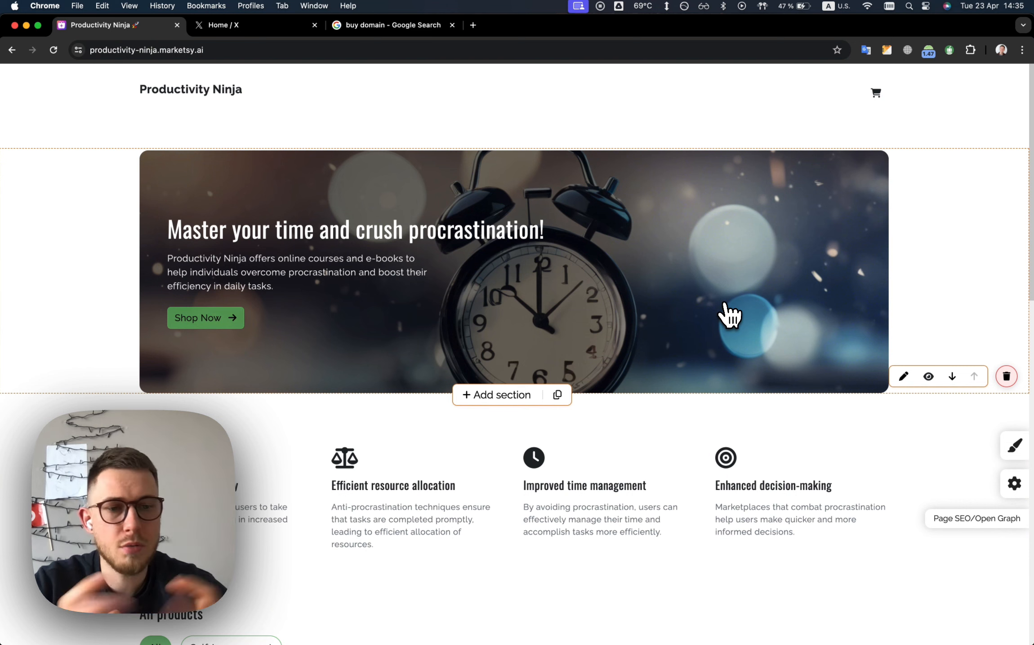
scroll(769, 406, "down", 2)
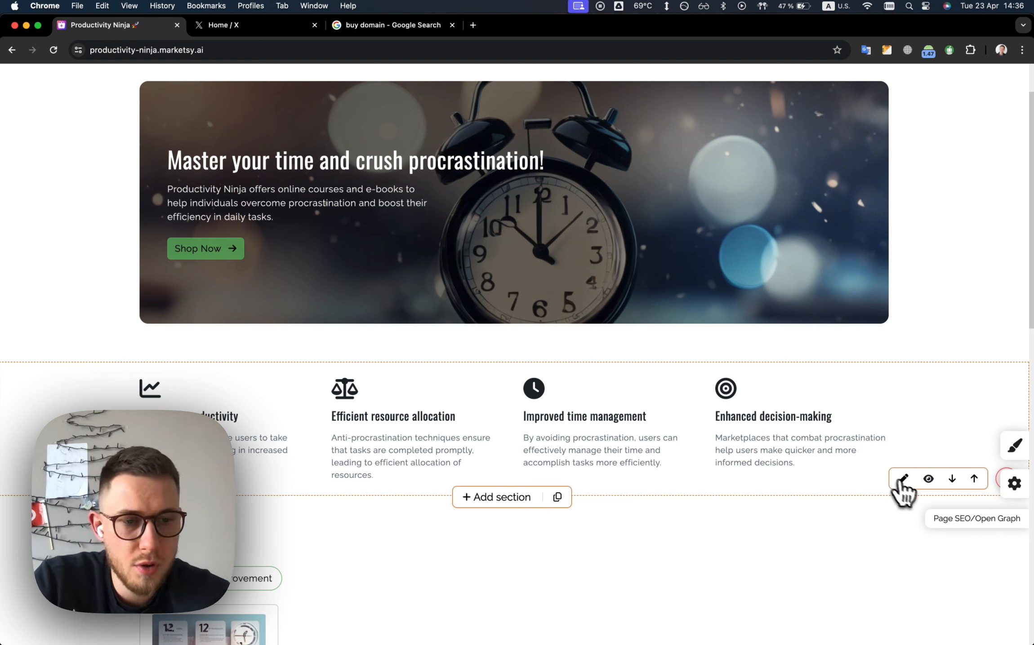
left_click(974, 479)
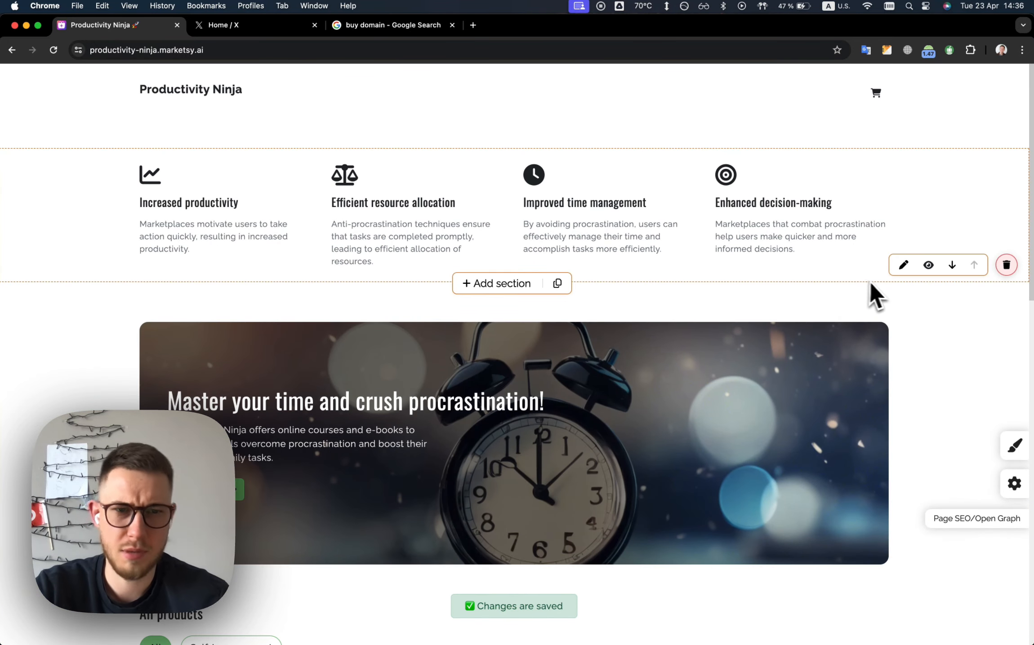
- Try the other templates for the advantage cards block, return to the first template, and close the block editor
left_click(906, 268)
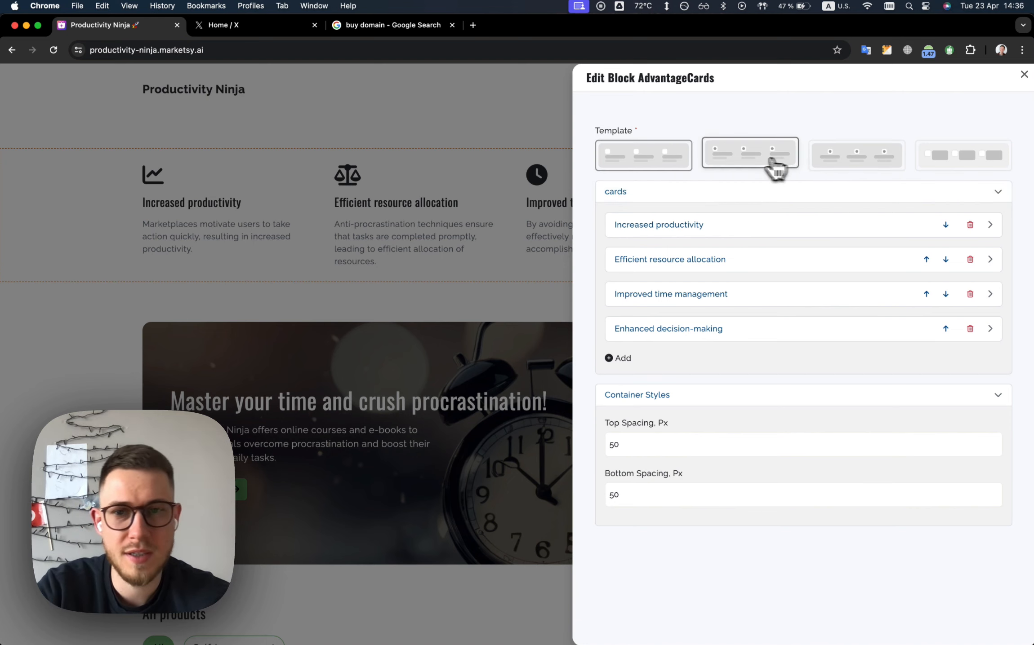
left_click(769, 168)
left_click(846, 163)
left_click(965, 161)
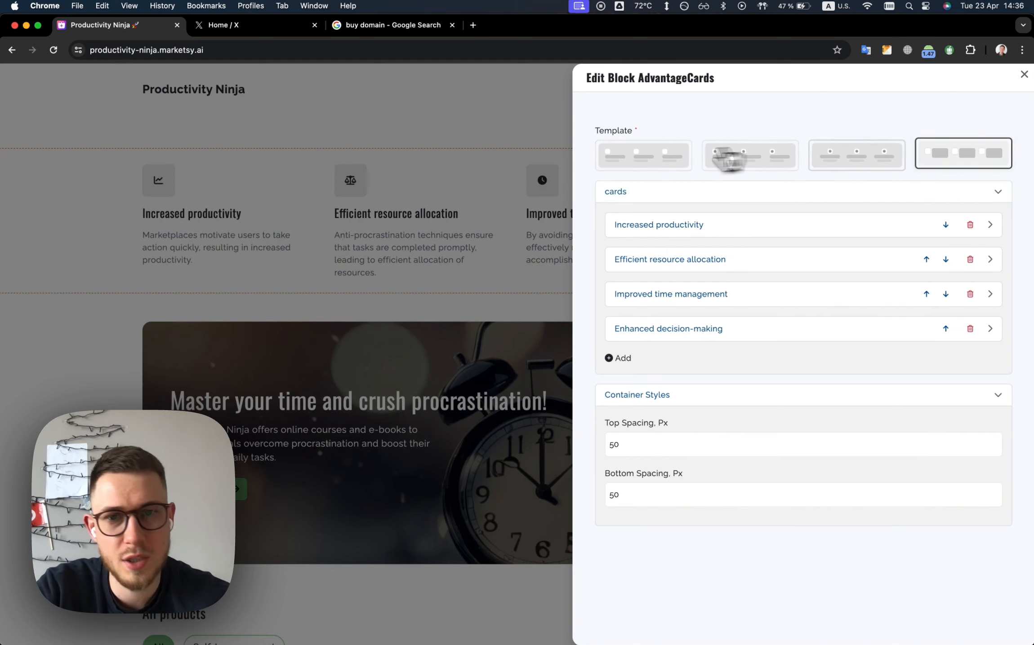
left_click(667, 159)
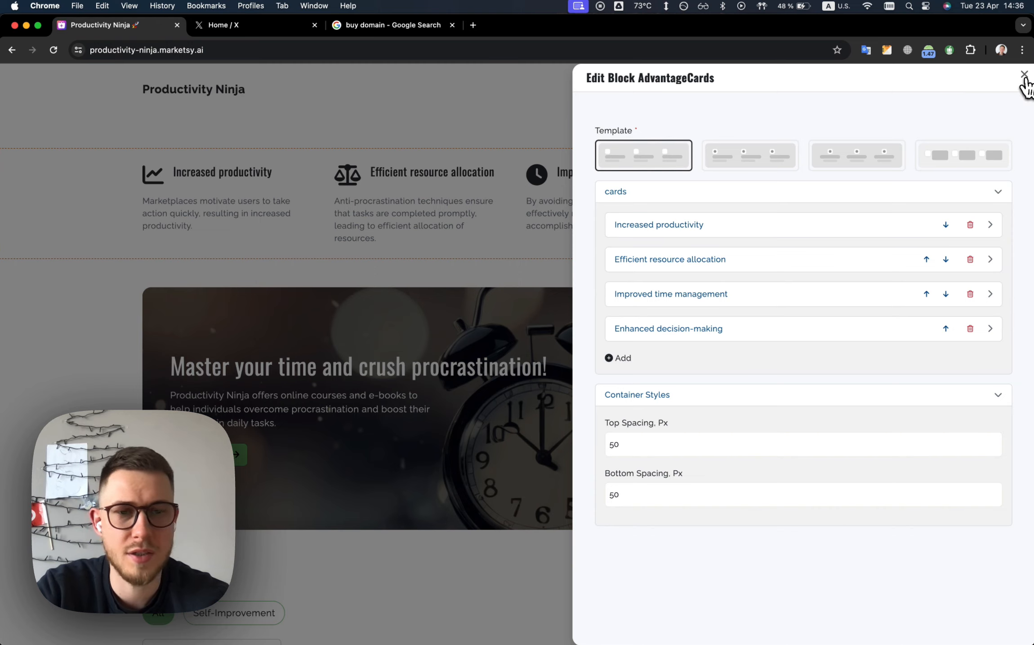
left_click(1024, 74)
- Move the advantage cards section back below the hero section and look over the home page
left_click(952, 266)
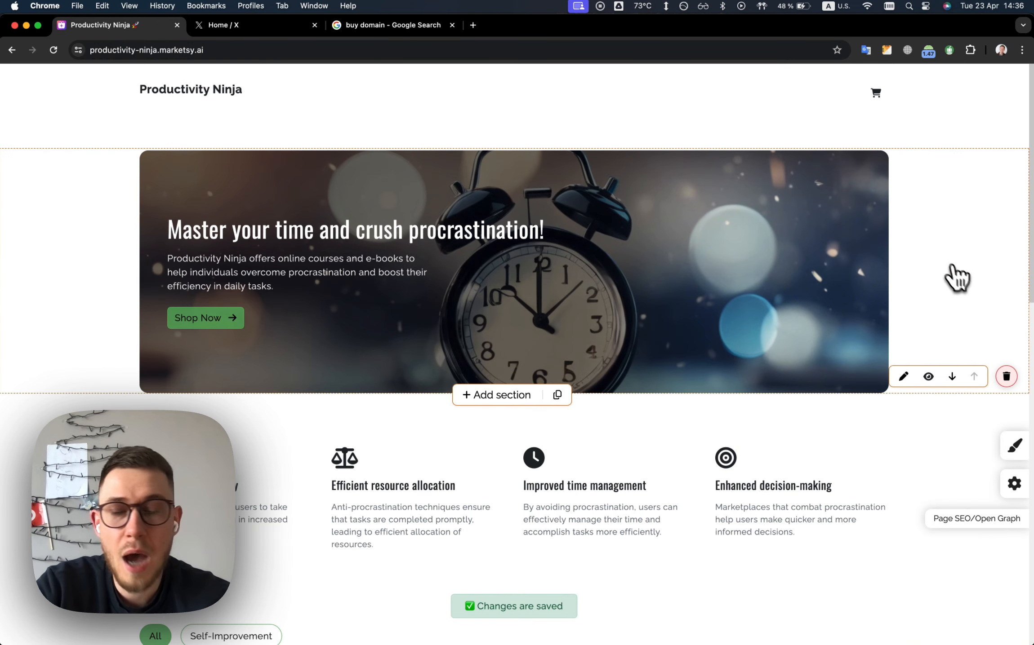
scroll(894, 263, "down", 3)
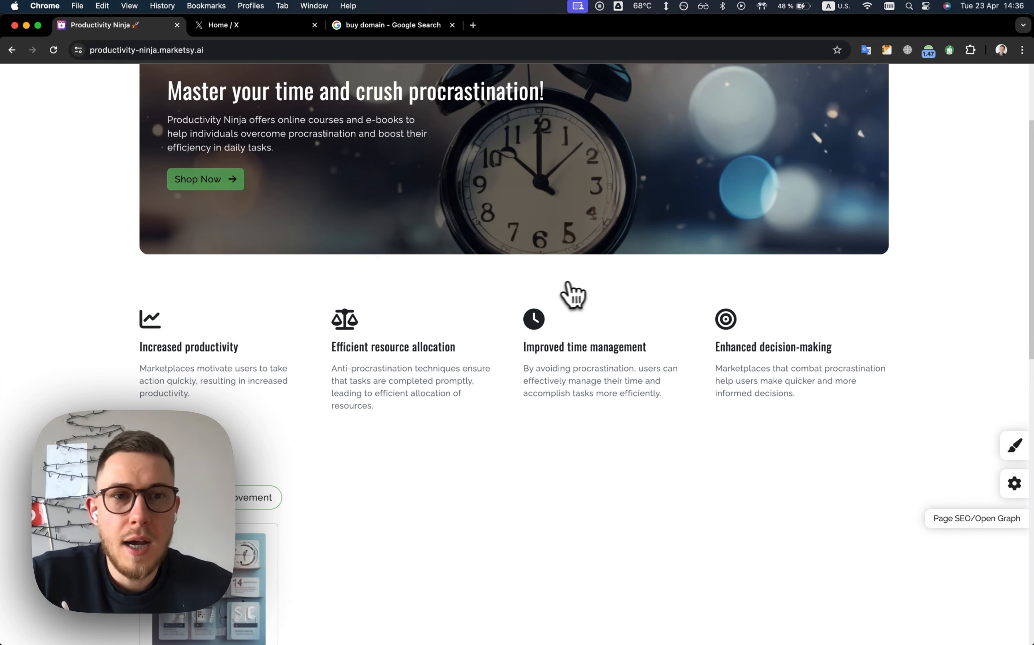
scroll(572, 293, "up", 3)
scroll(602, 288, "down", 5)
scroll(602, 288, "up", 5)
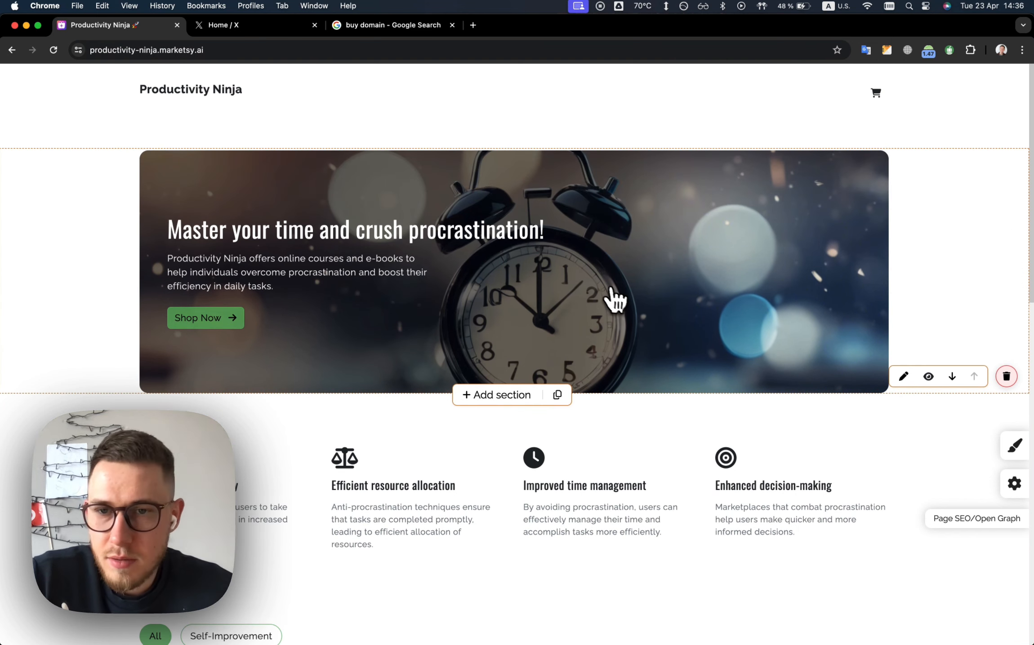